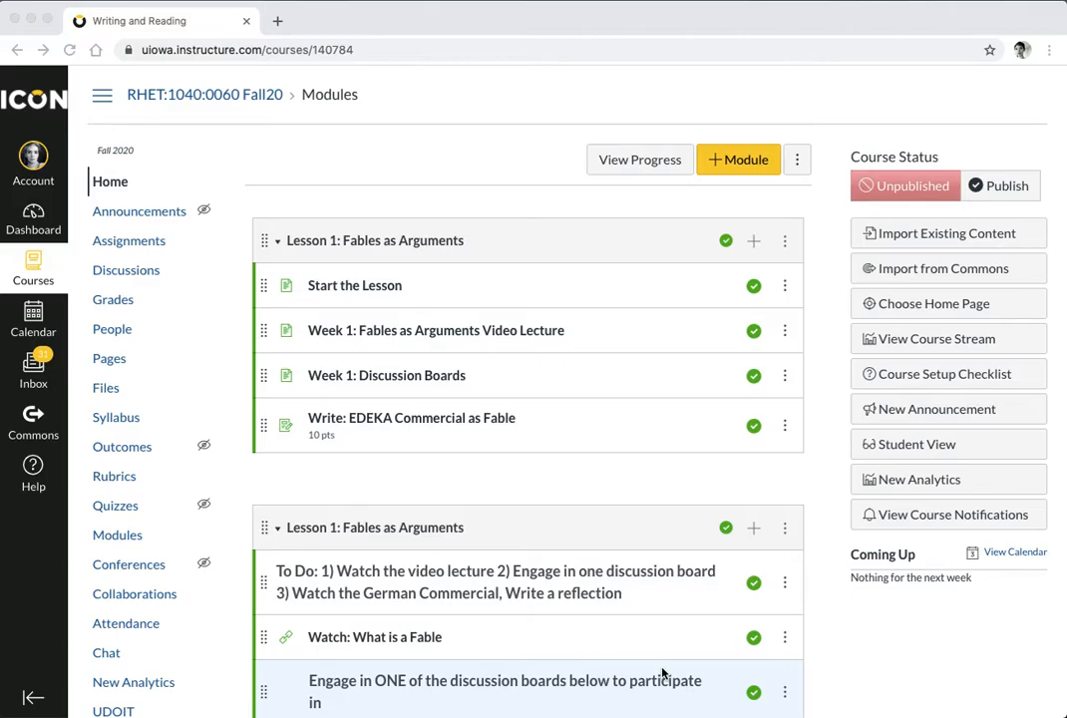
Check the empty course Files, cancel an upload without adding anything, and go to Pages
scroll(661, 673, "down", 15)
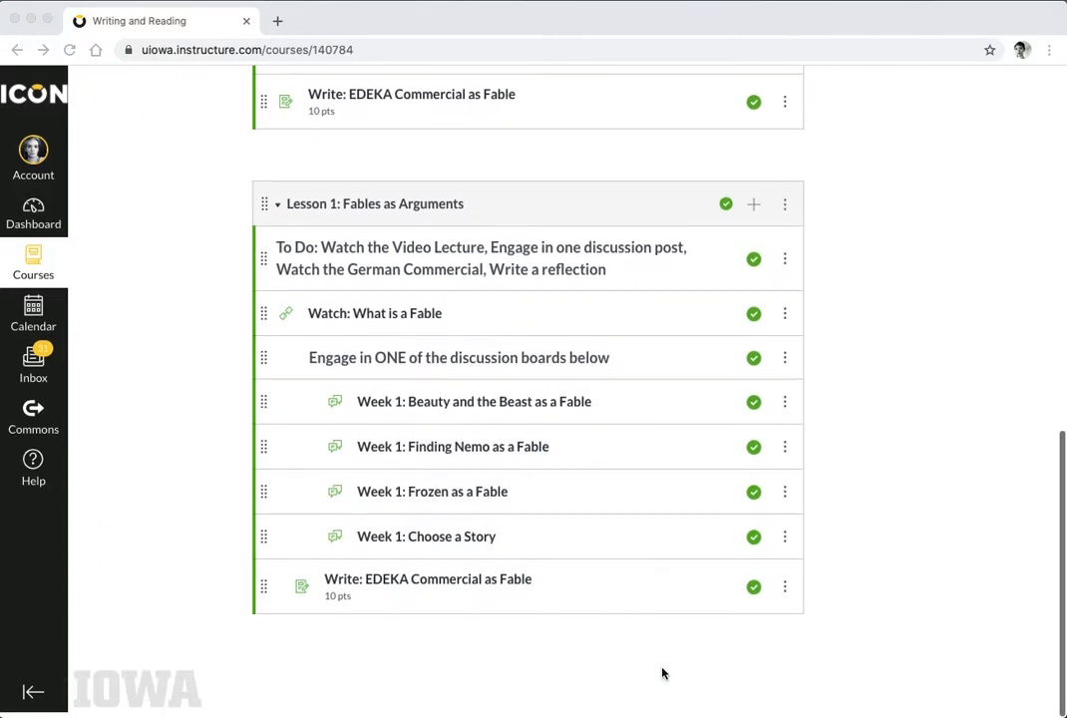
scroll(661, 673, "up", 15)
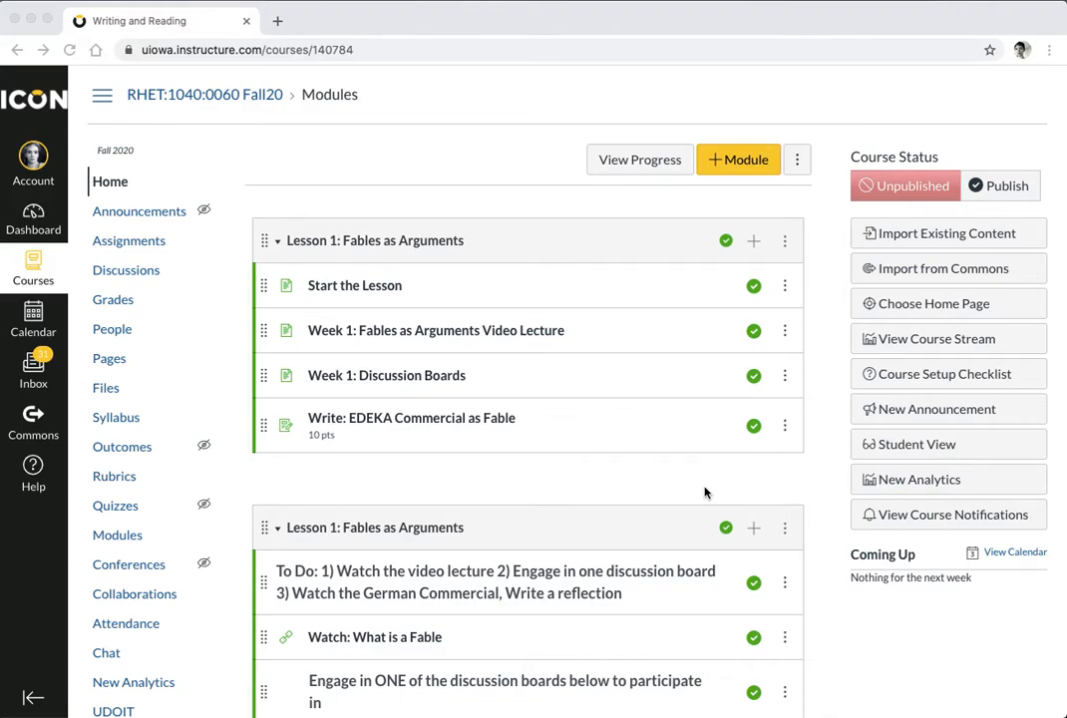
scroll(704, 491, "down", 15)
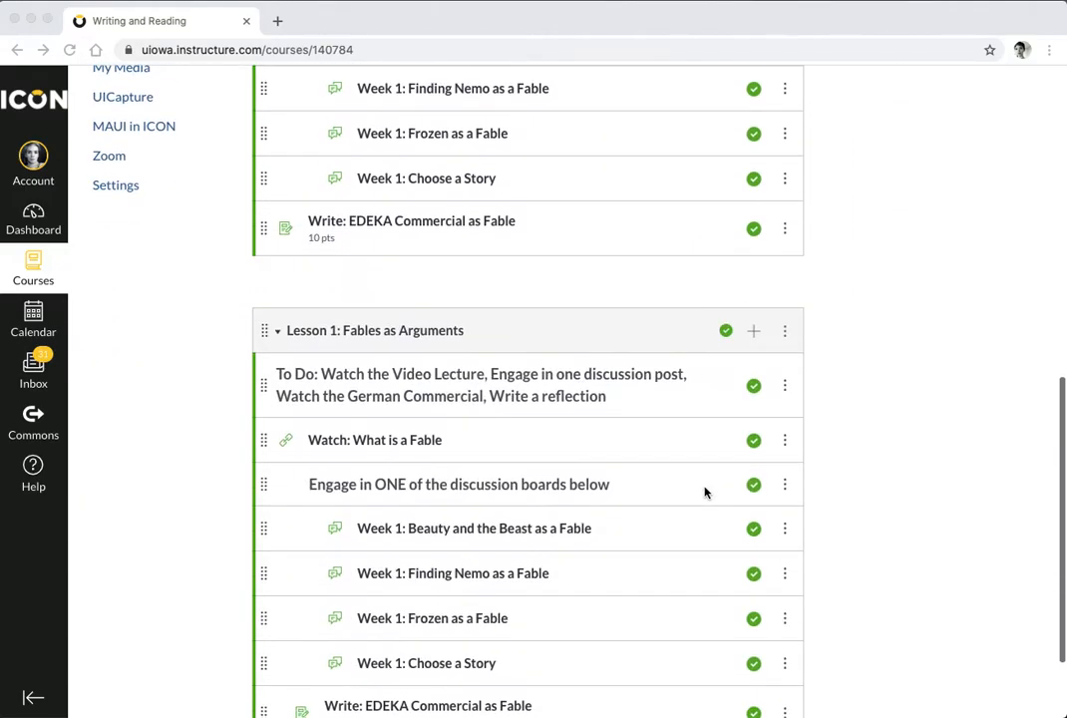
scroll(703, 491, "up", 15)
scroll(704, 491, "up", 1)
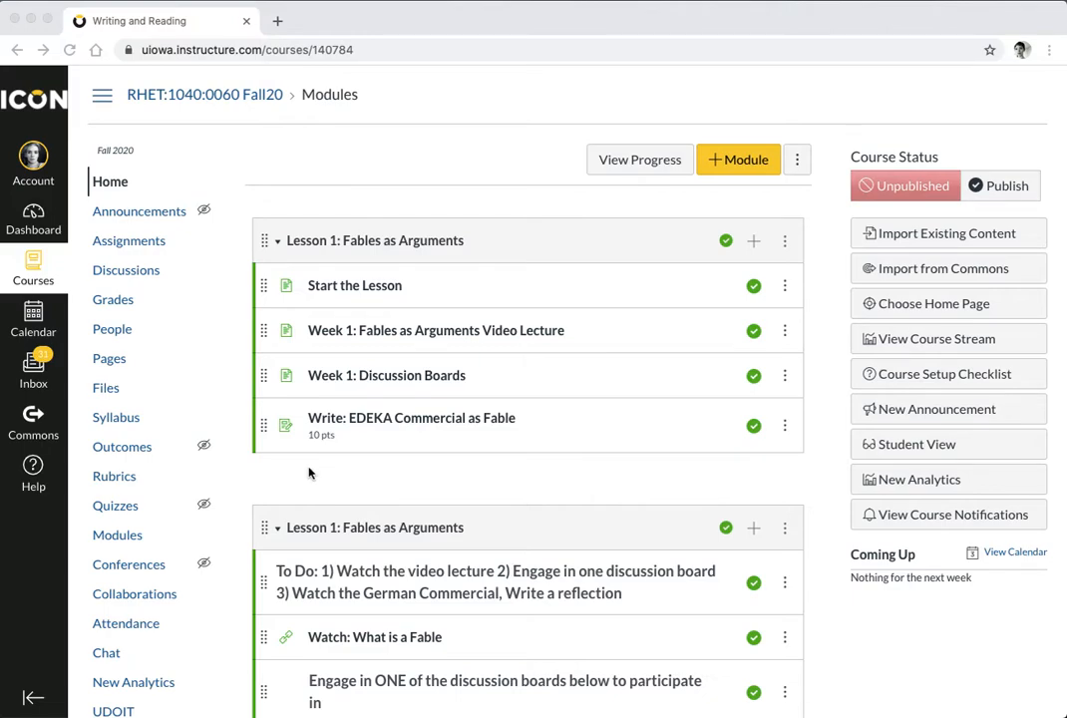
left_click(107, 391)
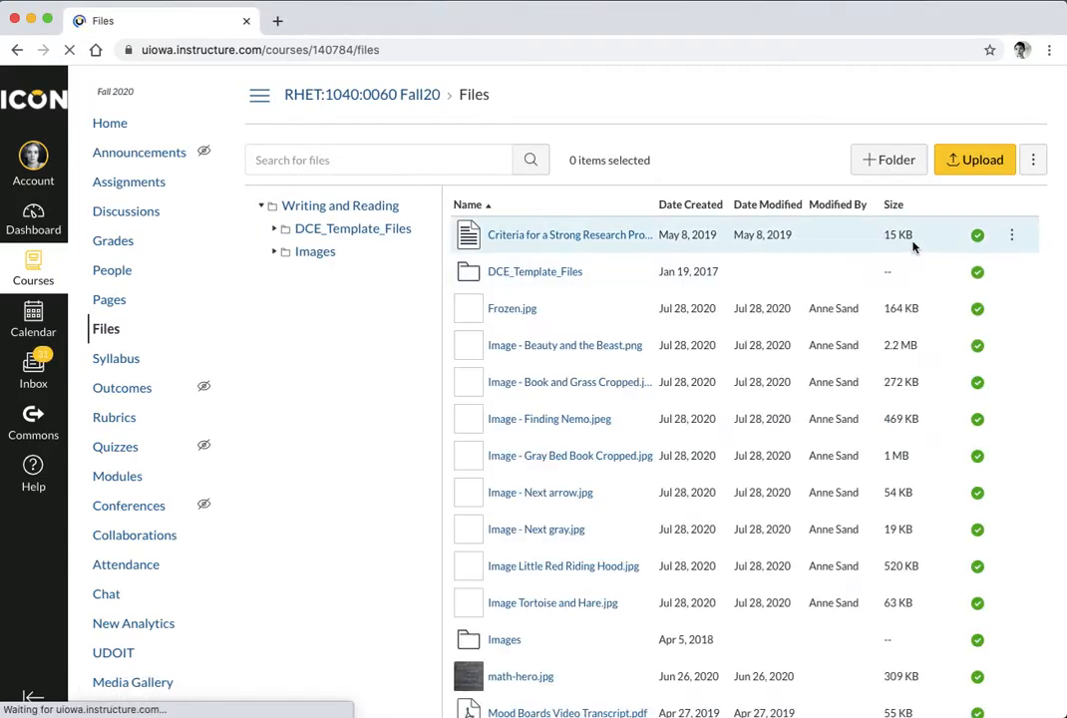
left_click(947, 171)
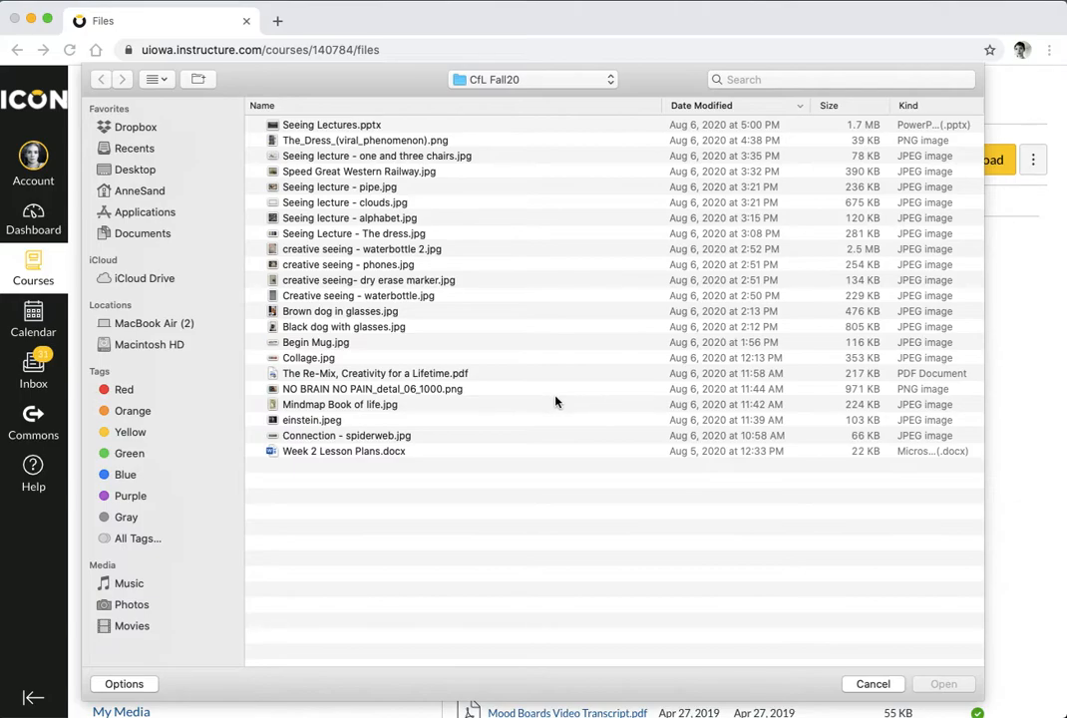
left_click(875, 684)
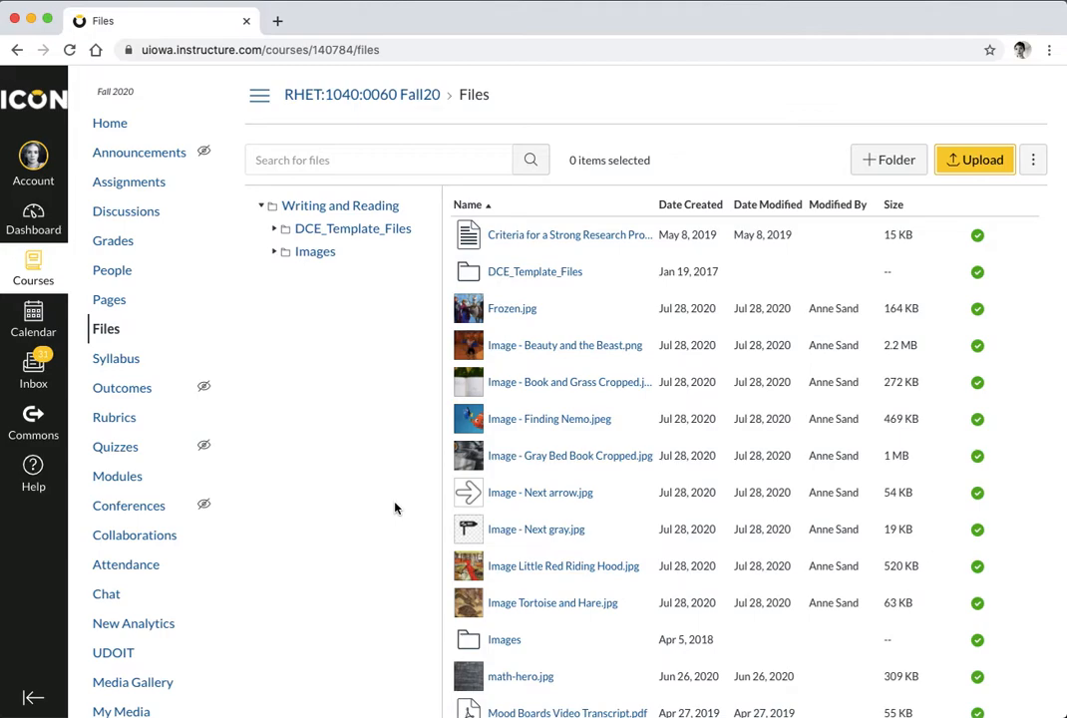
left_click(109, 300)
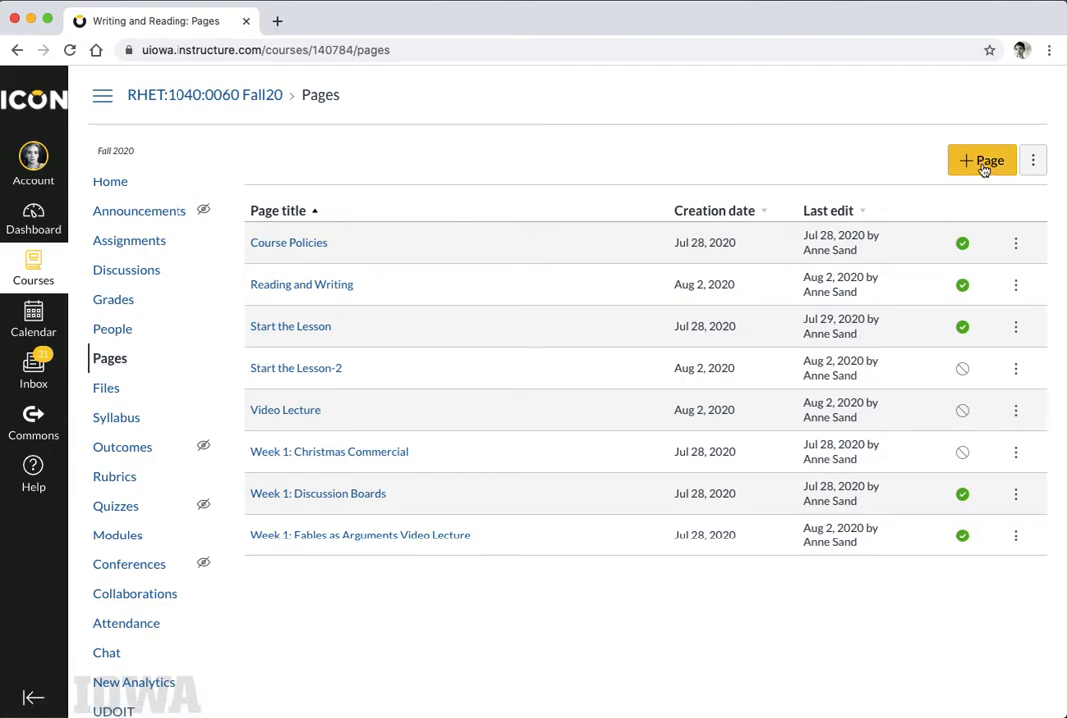
Start a new page titled 'Homepage' and bring up image insertion in its body
left_click(983, 165)
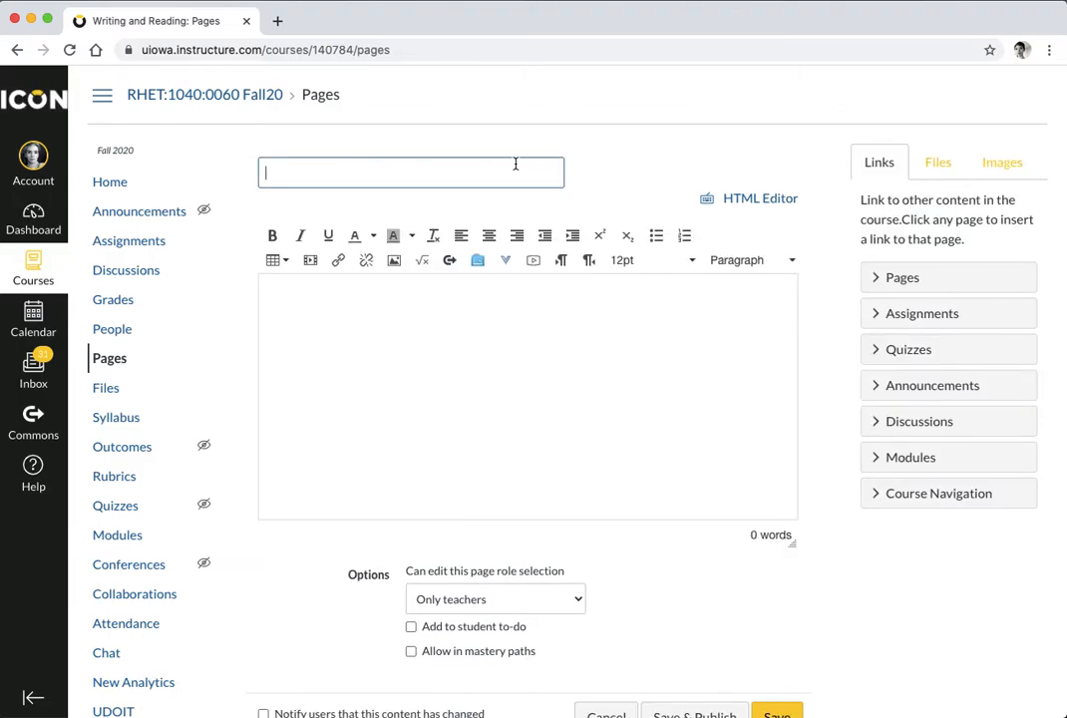
type("Homepage")
left_click(412, 321)
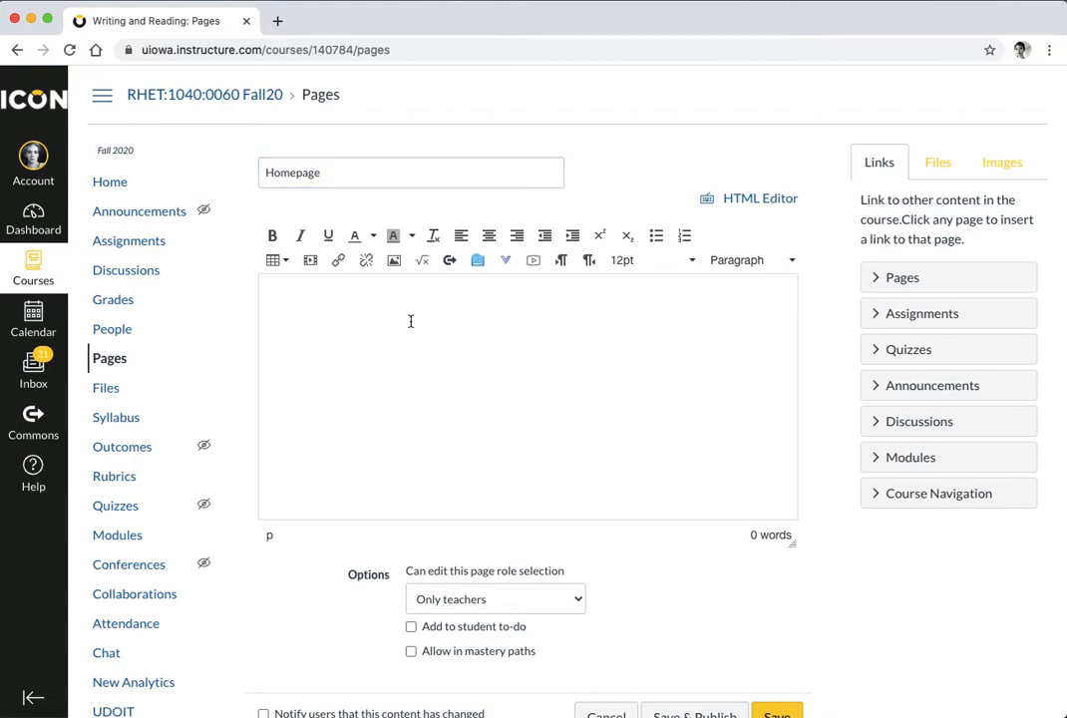
left_click(394, 261)
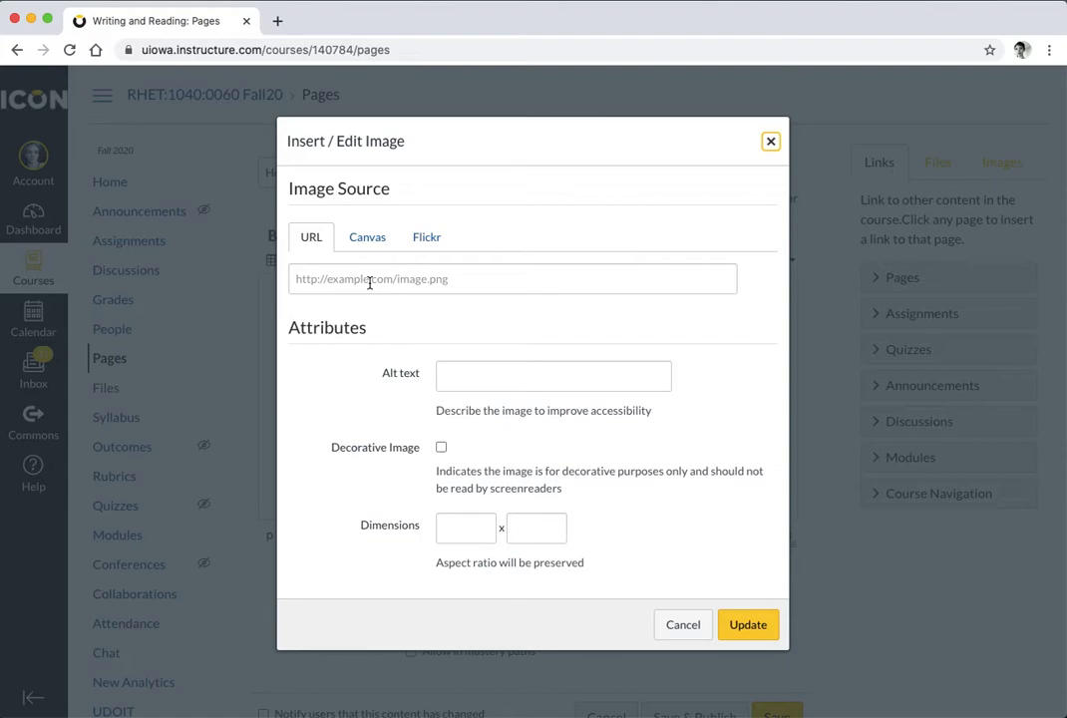
Pick 'Book and Grass Cropped.jpg' from the course files as the page image
left_click(366, 238)
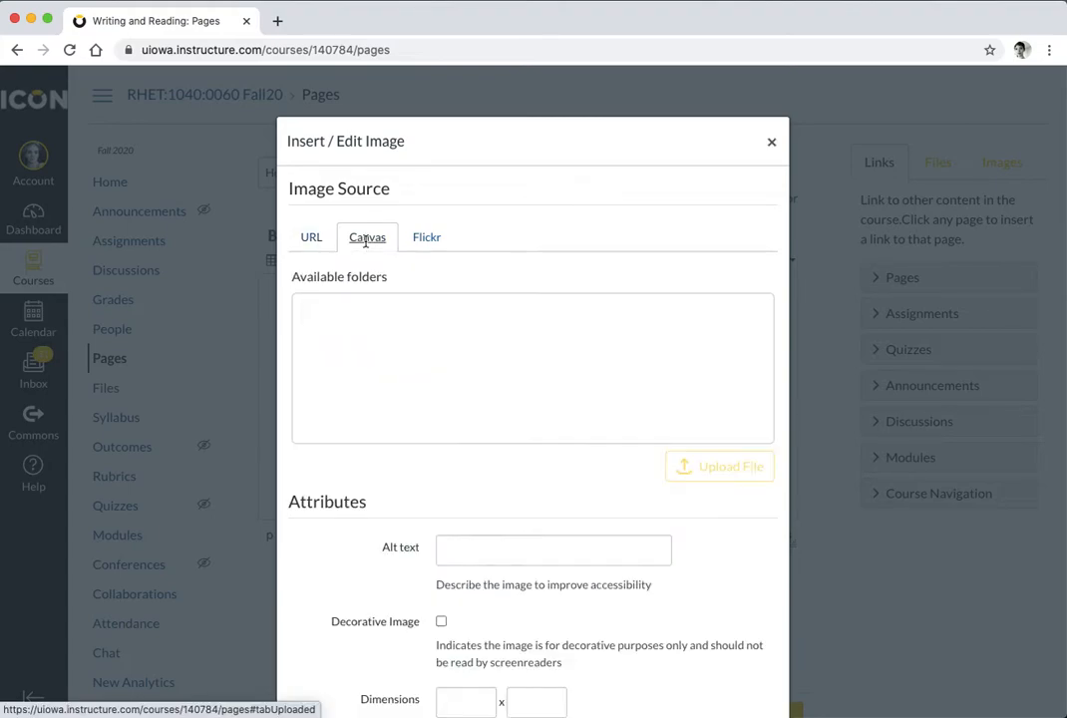
left_click(355, 319)
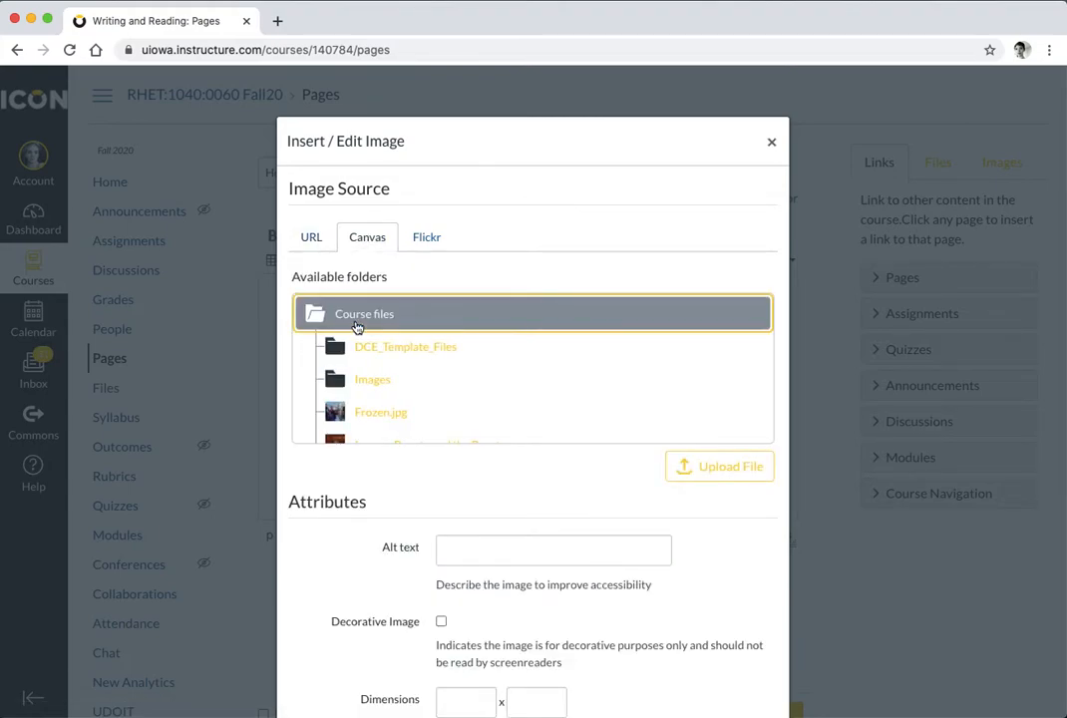
scroll(422, 392, "down", 3)
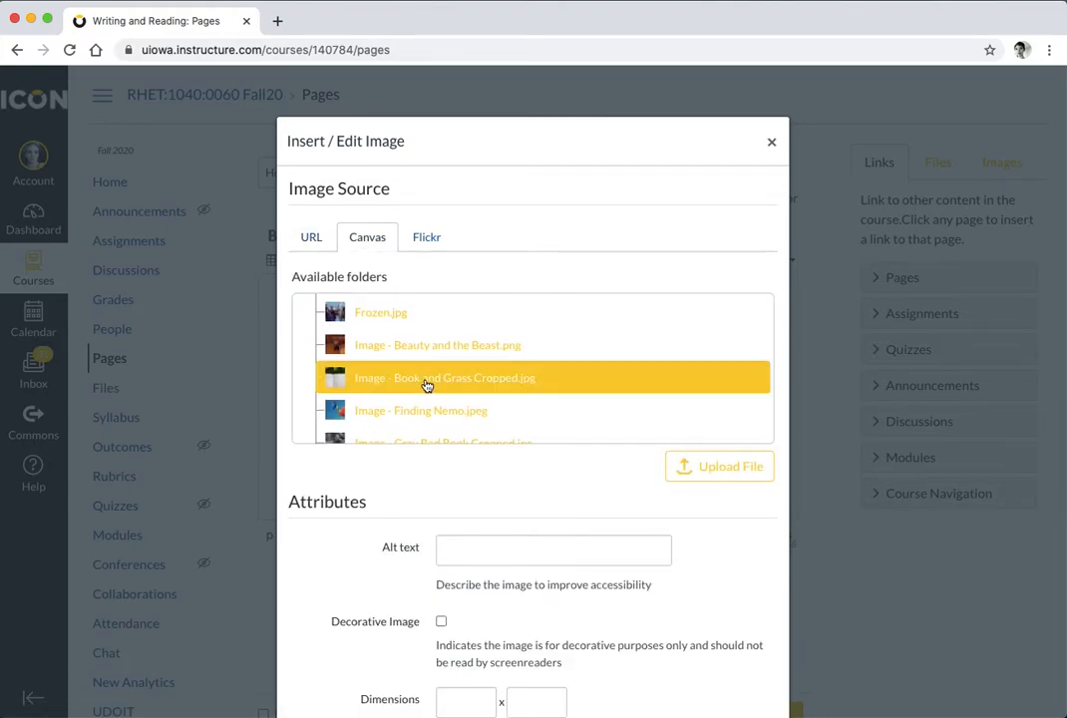
left_click(428, 383)
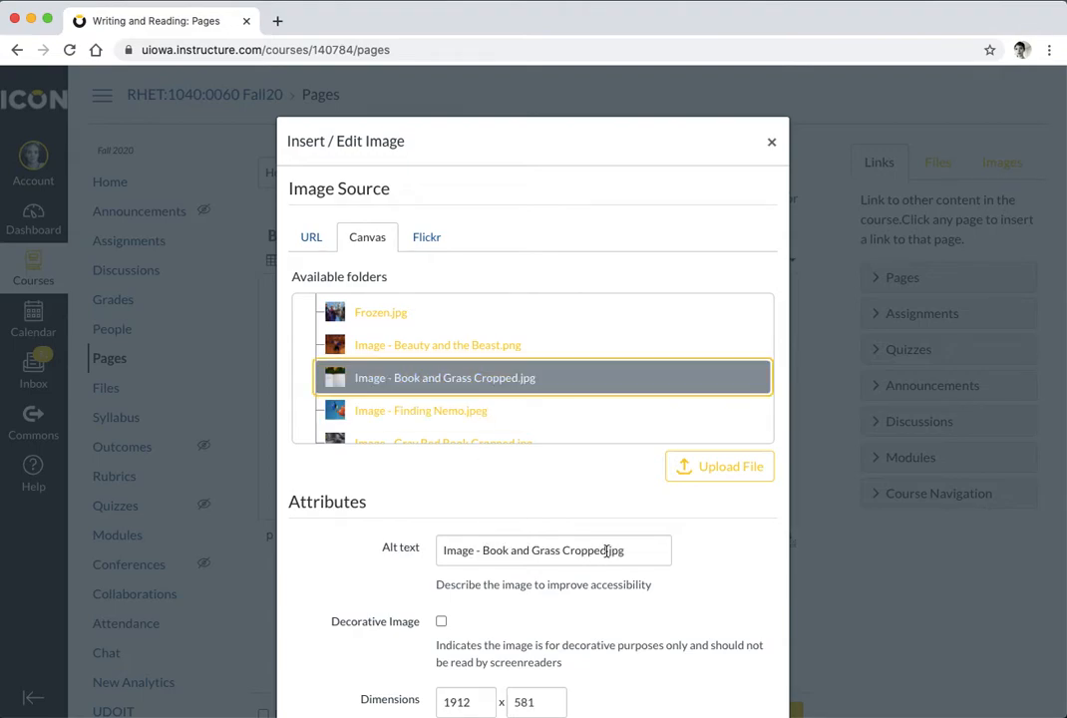
Set the alt text to 'Book lying open on green grass surrounded by yellow leaves' and insert it
left_click_drag(632, 550, 439, 550)
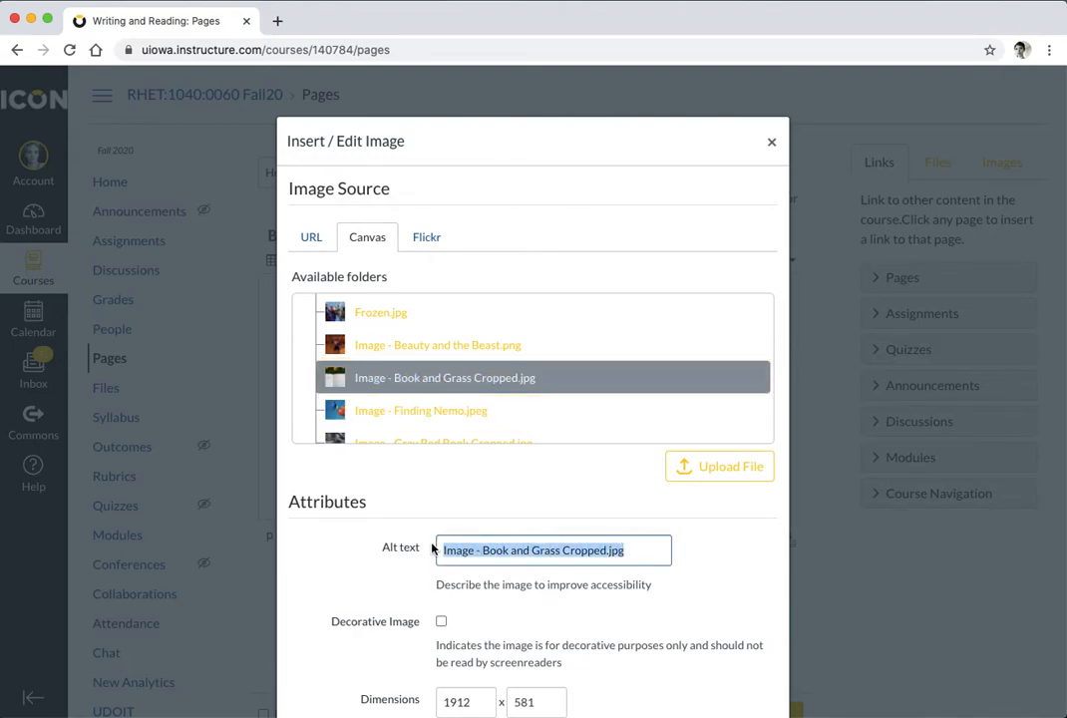
key("BackSpace")
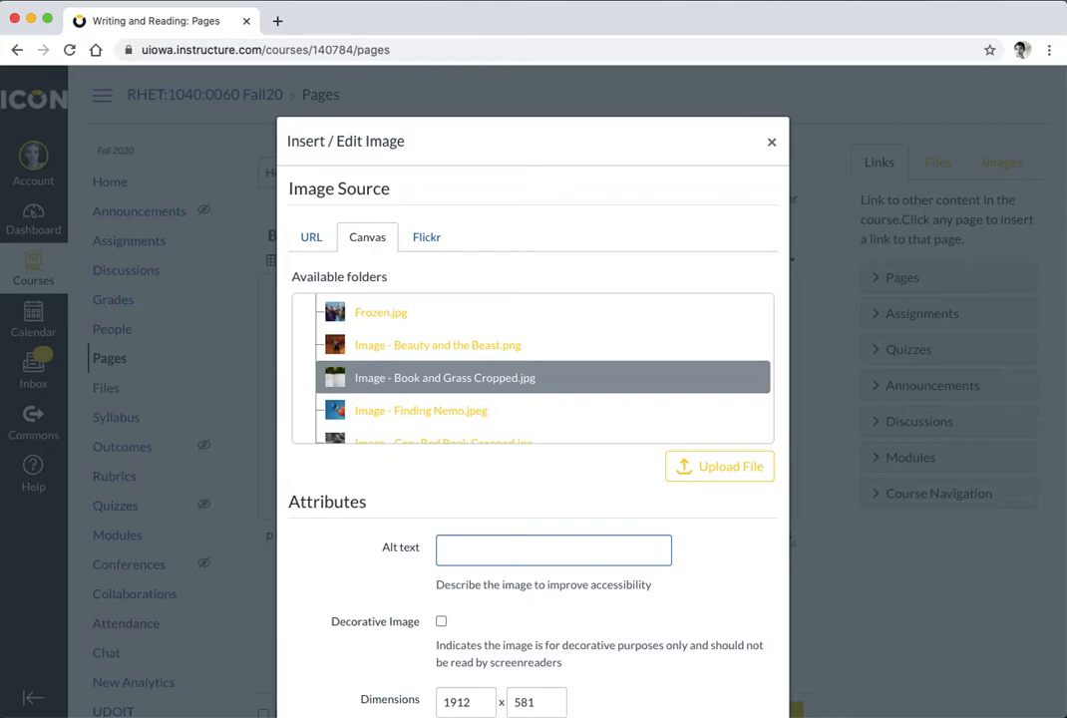
type("Book li")
key("BackSpace")
type("ying open on green ")
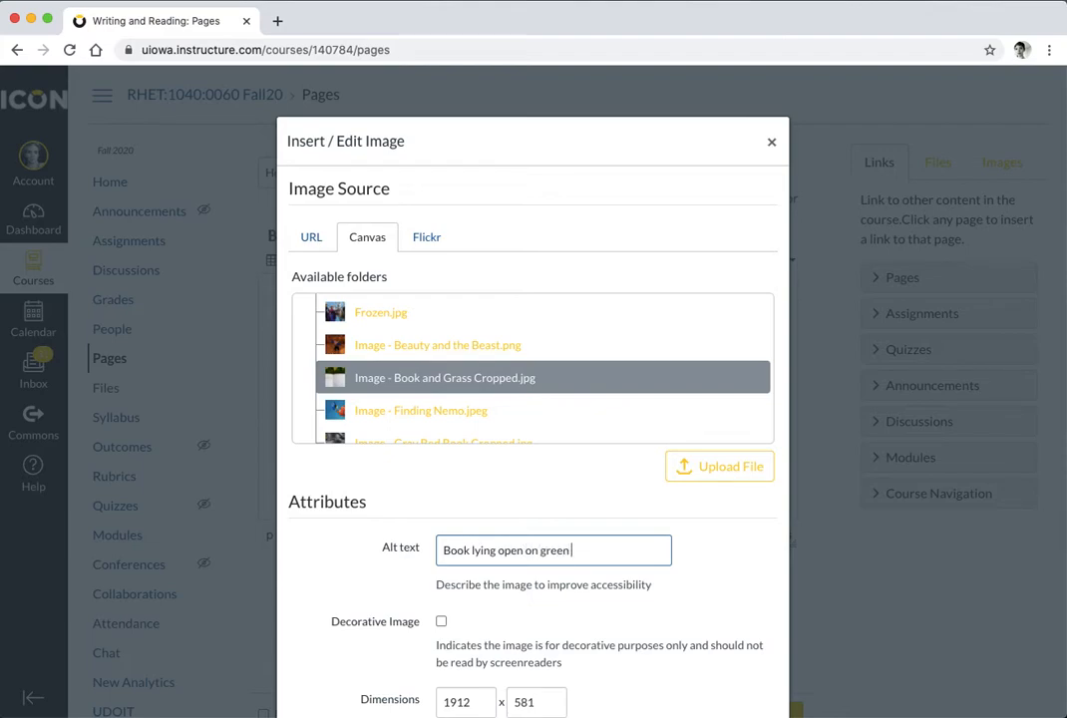
type("grass surrounded by yellow leaves")
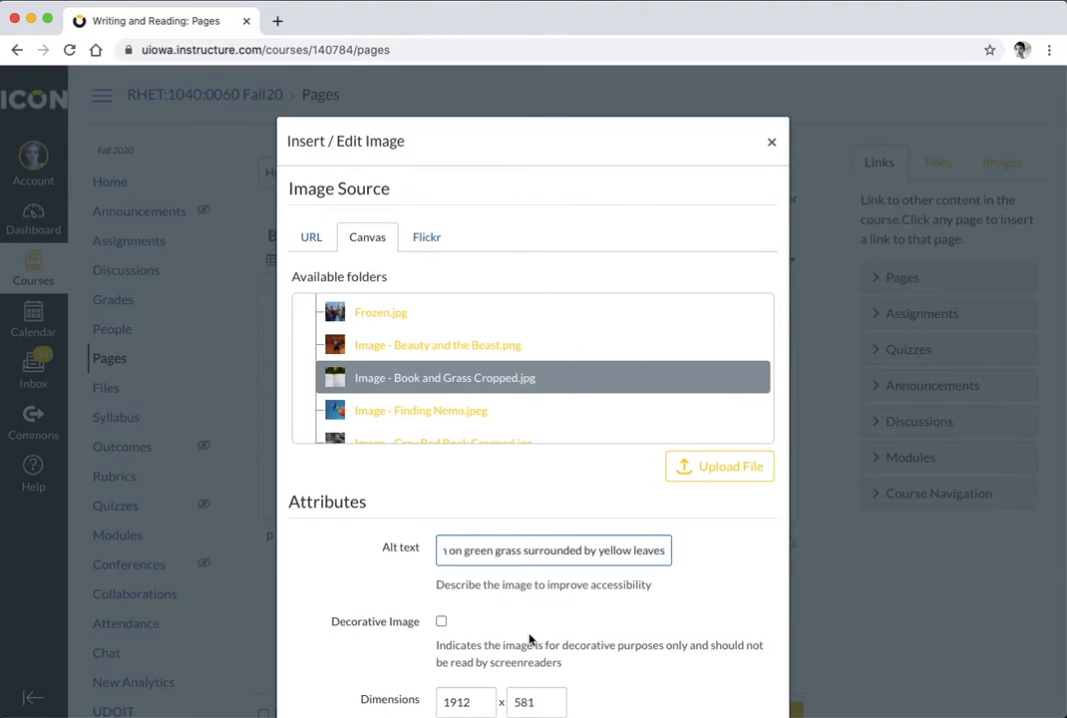
scroll(529, 638, "down", 3)
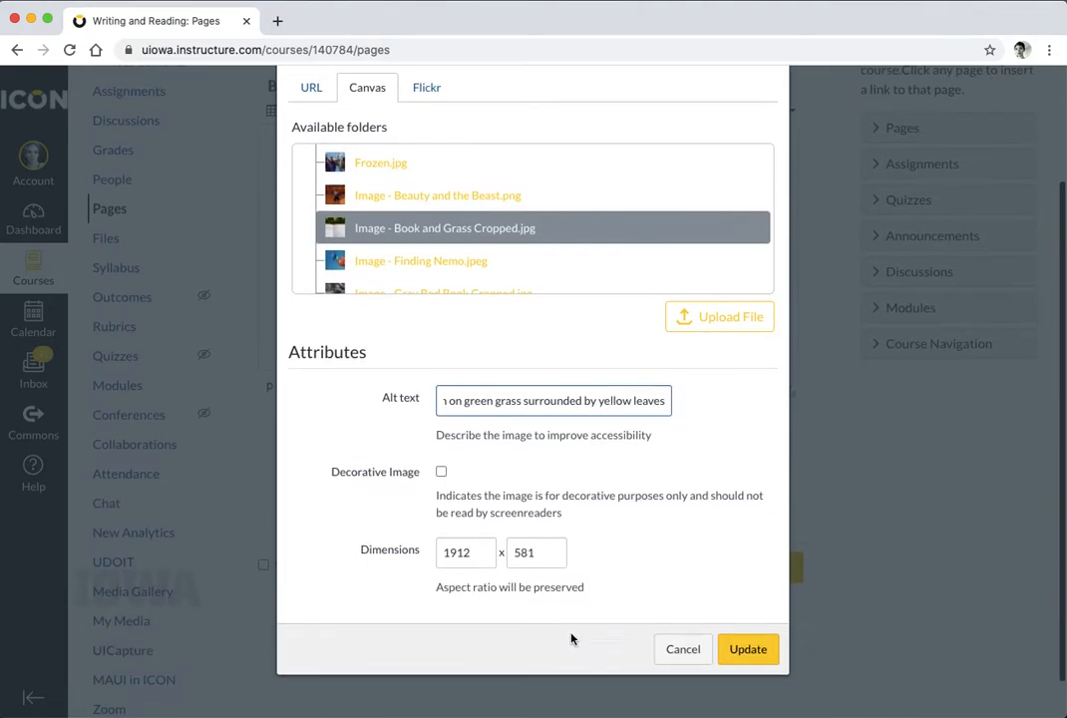
left_click(747, 649)
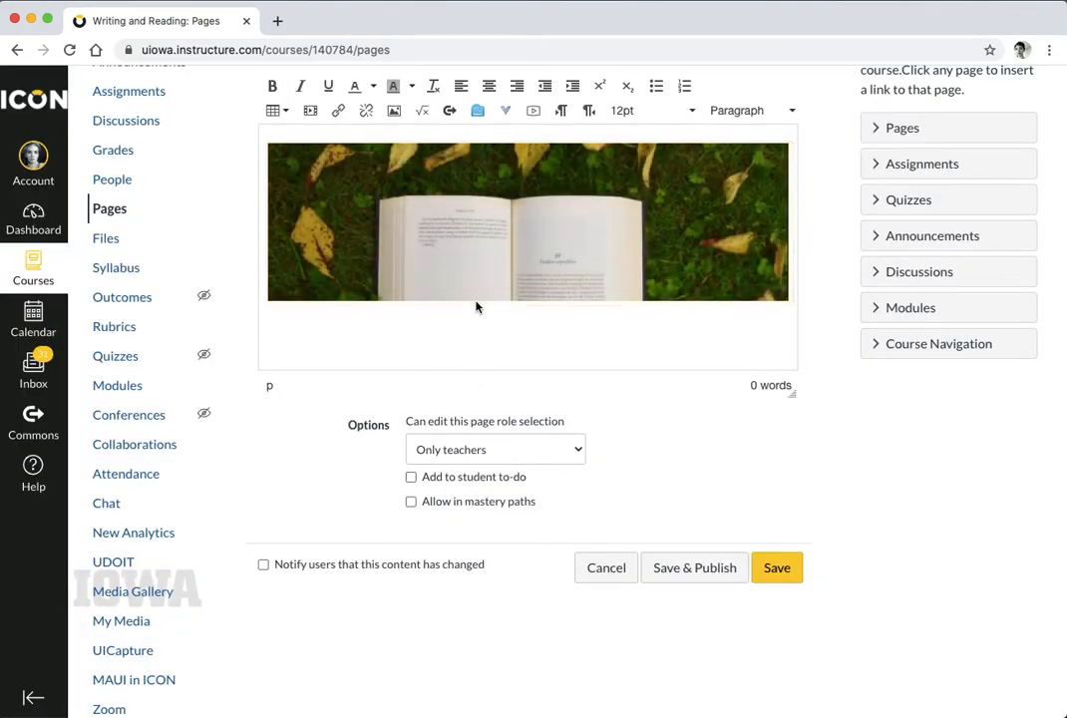
Insert an empty 4-column, 1-row table below the banner image
scroll(428, 339, "up", 1)
left_click(359, 406)
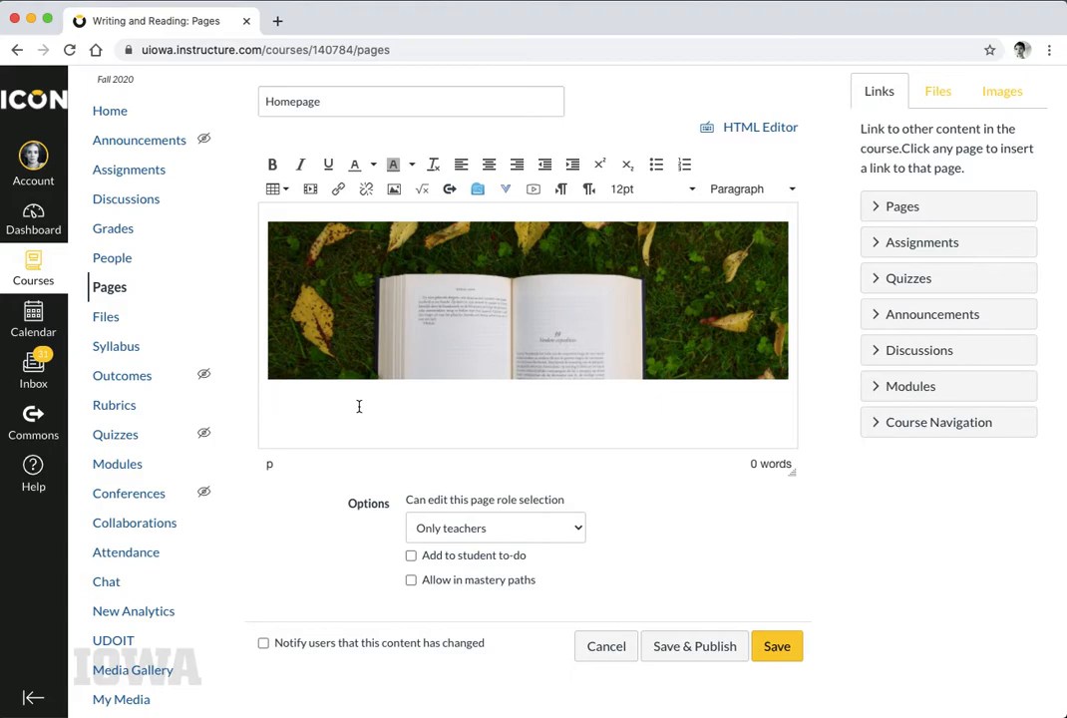
left_click(282, 190)
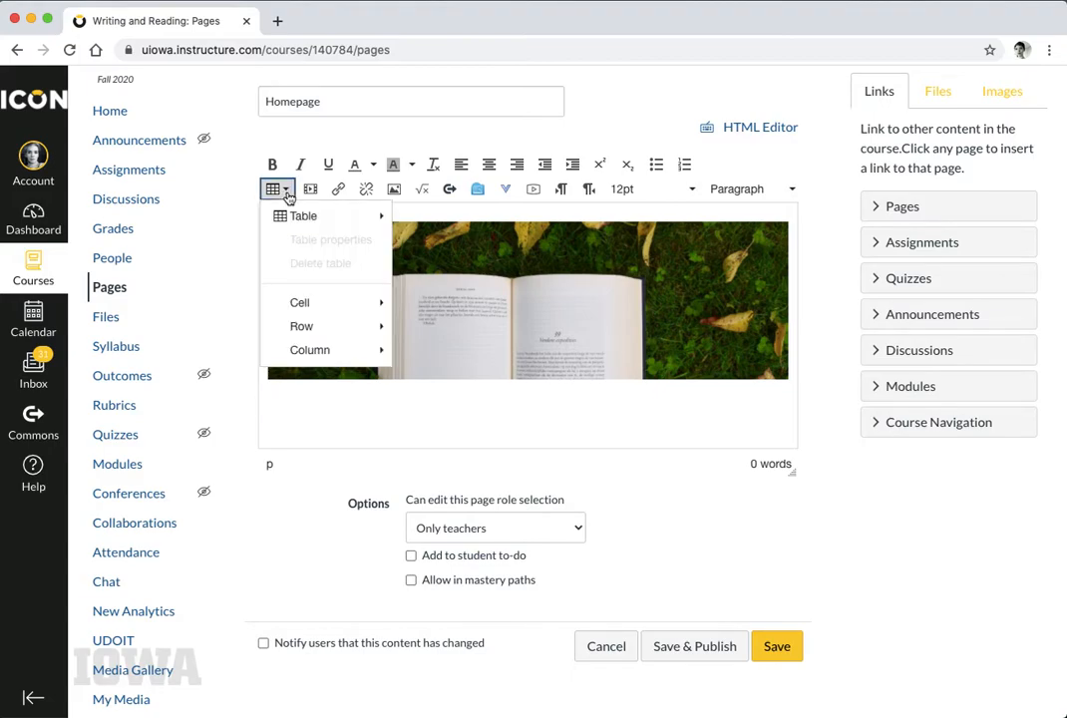
mouse_move(299, 221)
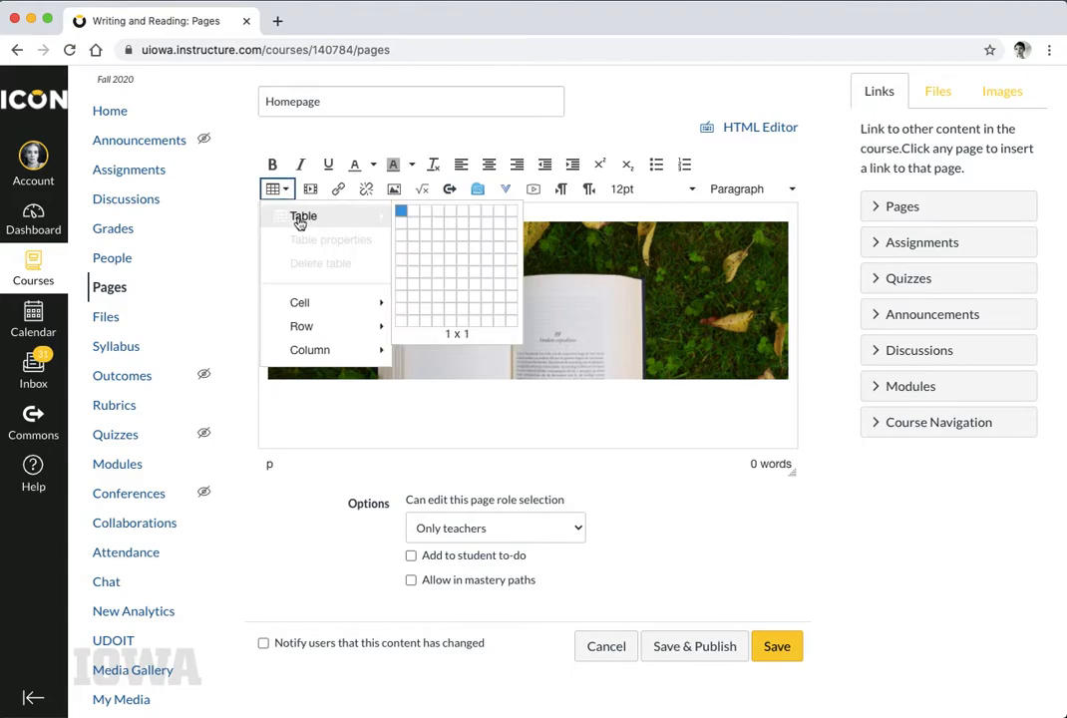
left_click(440, 215)
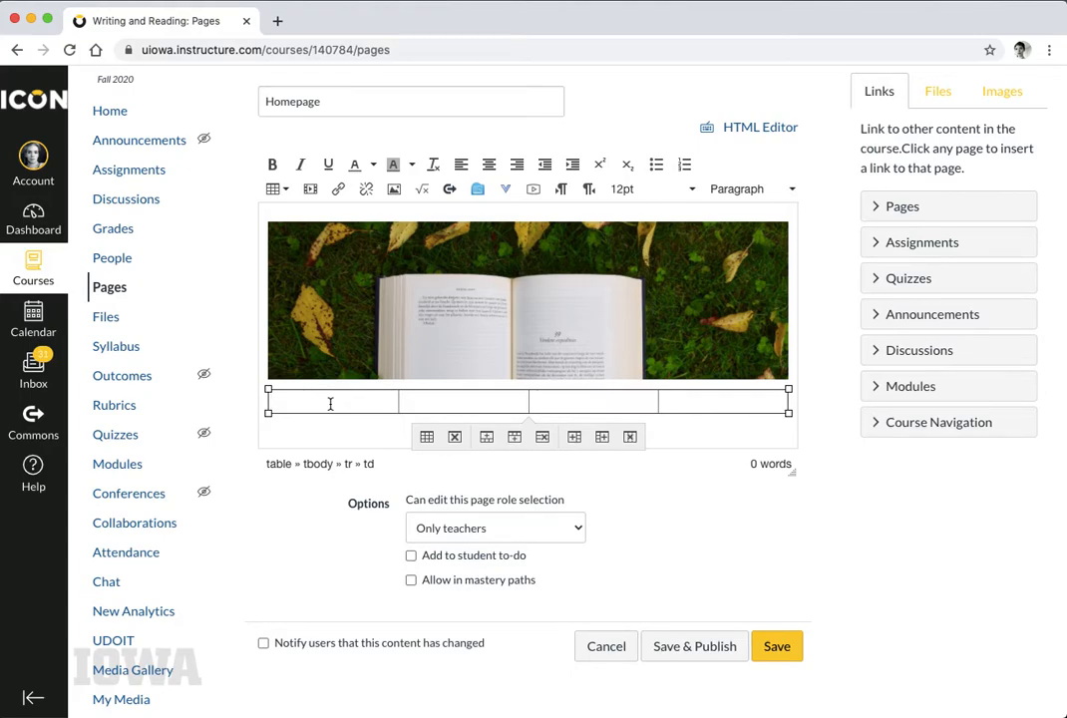
Type Course Assignments and Activities, Course Policies, Frequently Asked Questions, Meet Your Instructor into the cells
type("Course Assignments and Activities")
left_click(453, 406)
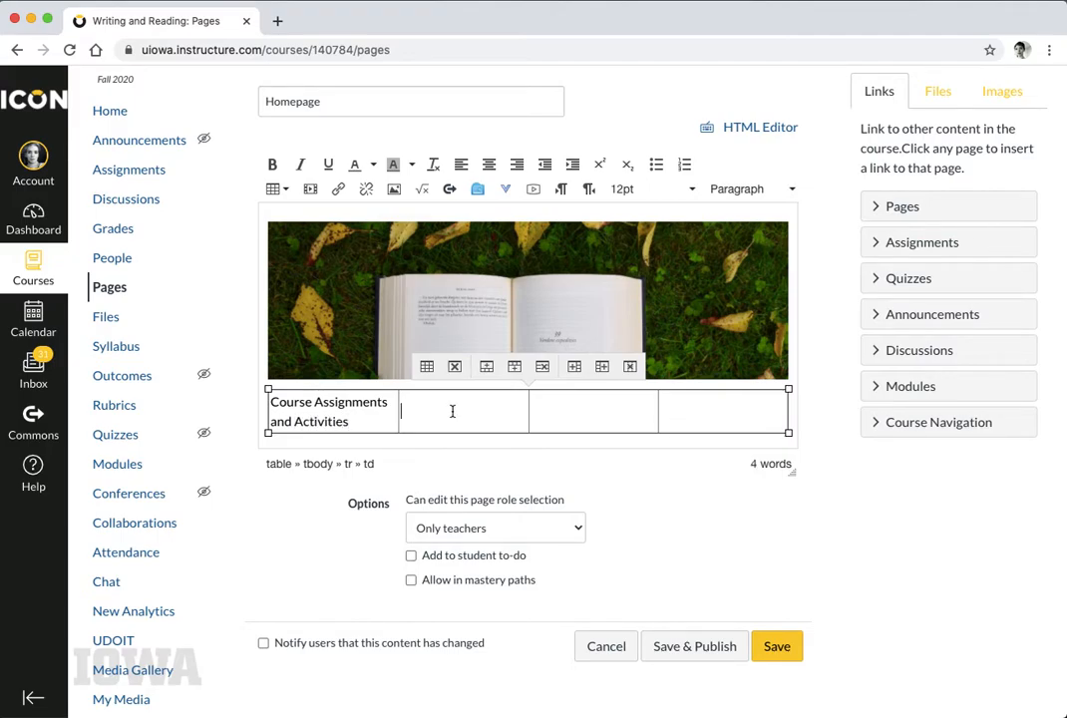
type("Course Policies")
left_click(618, 414)
type("Frequently")
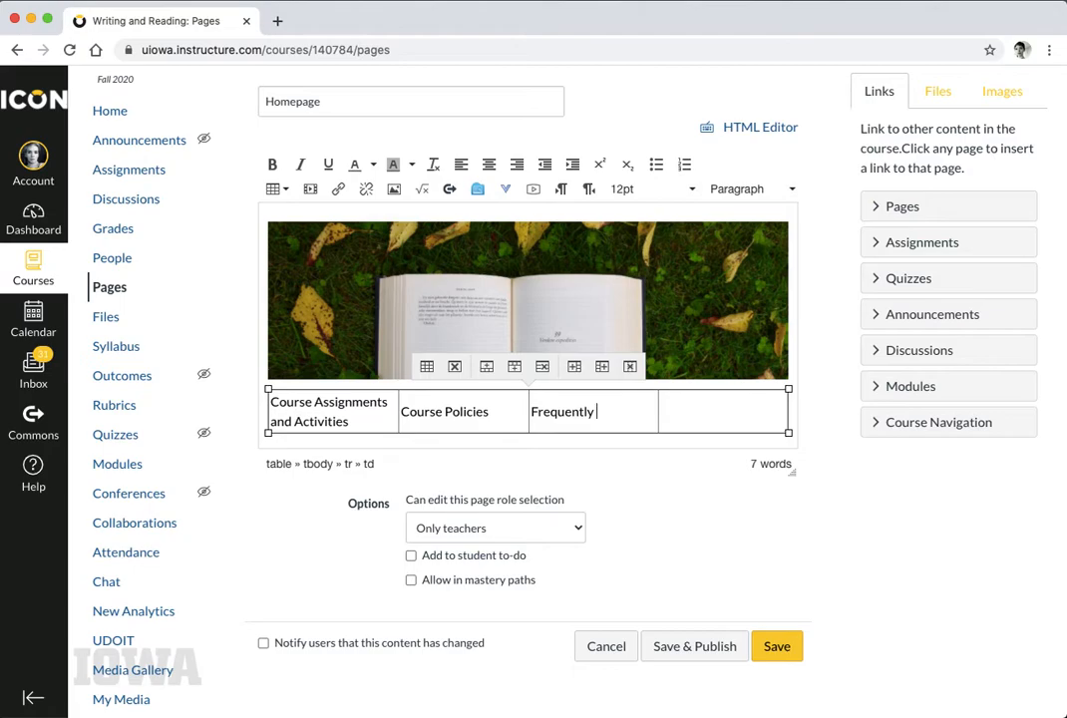
type(" Asked Questions")
left_click(720, 409)
type("Meet Your Instructor")
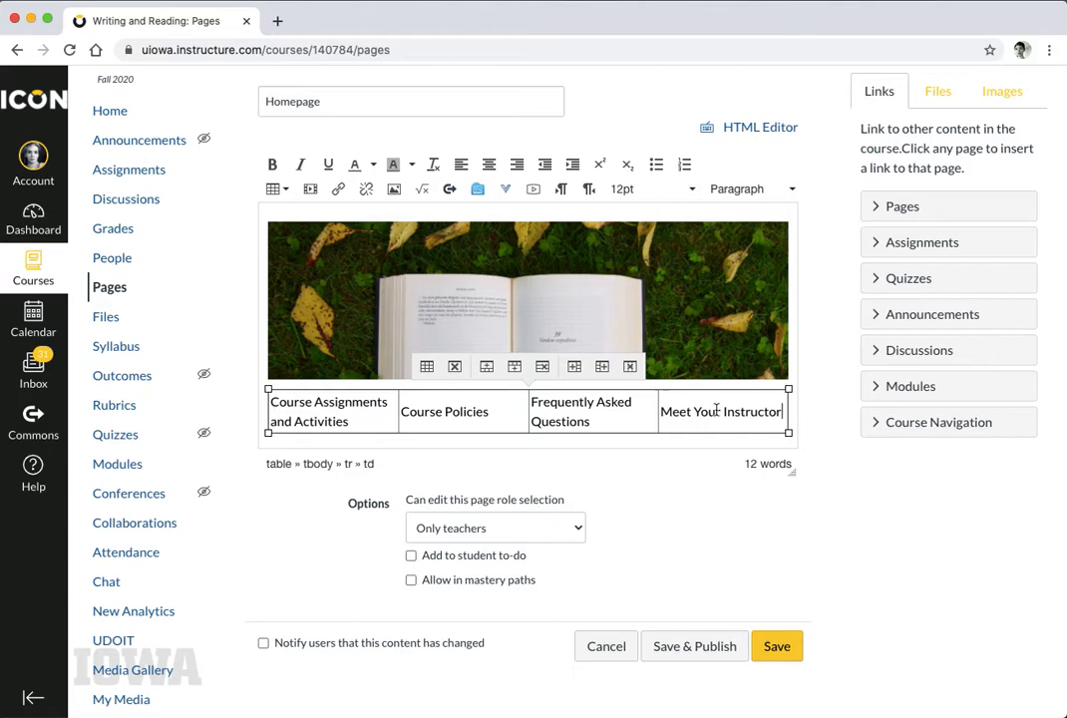
left_click_drag(784, 409, 304, 407)
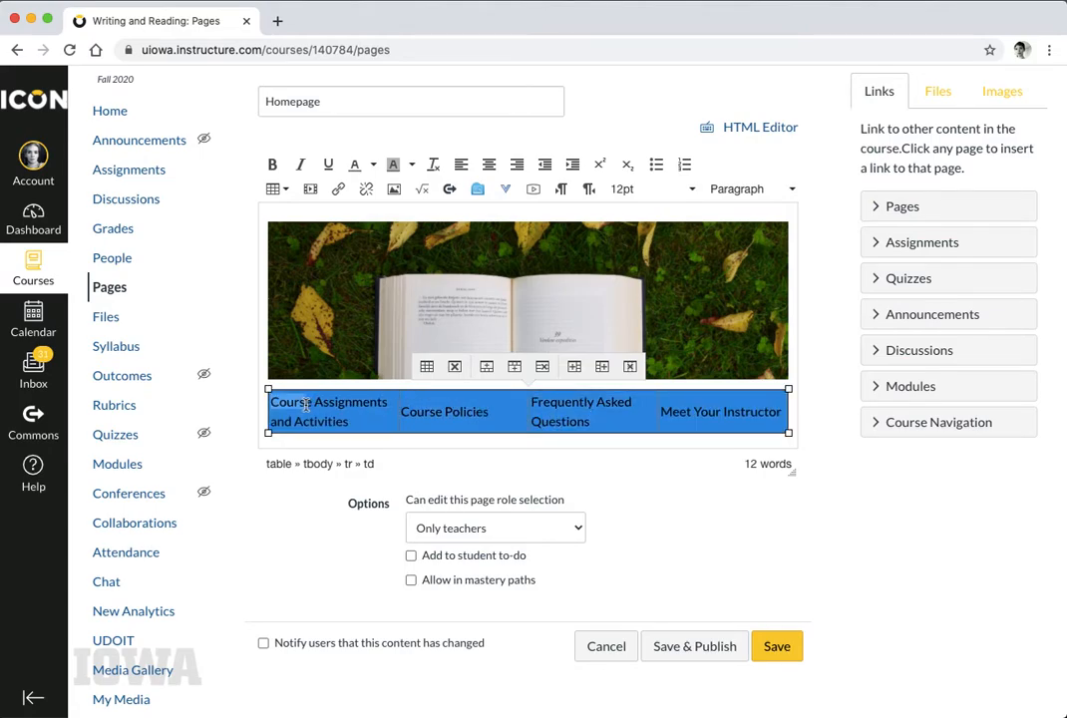
Centre the cell labels, select the first label, and expand Modules in the Links sidebar
left_click(488, 164)
left_click(476, 410)
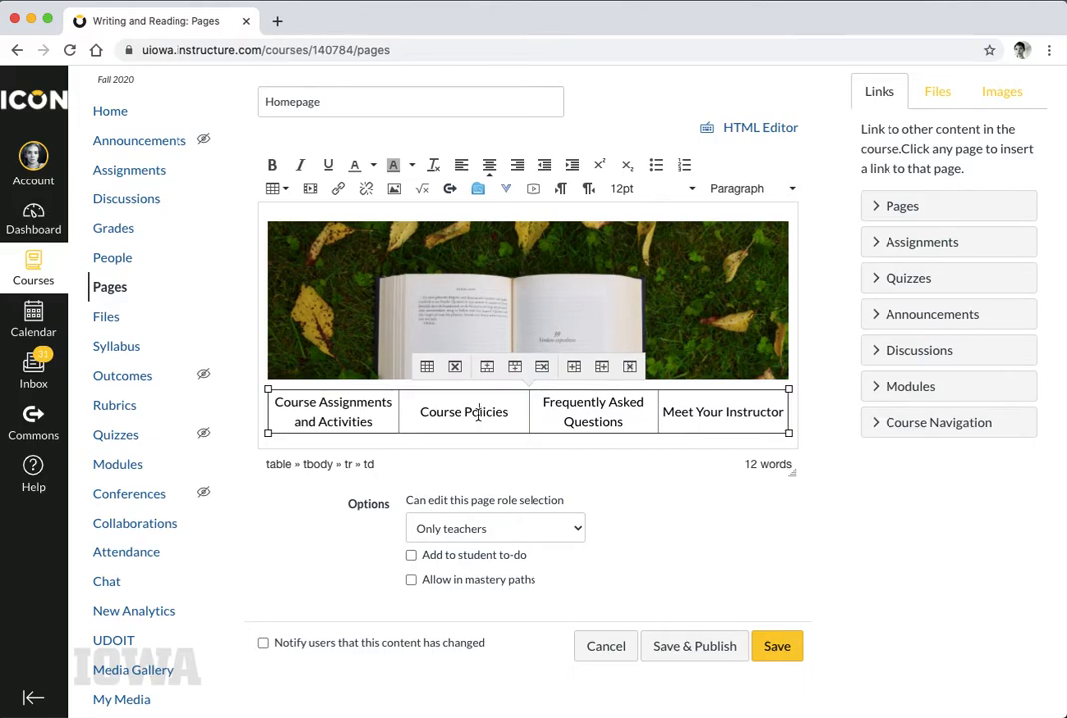
scroll(477, 414, "down", 1)
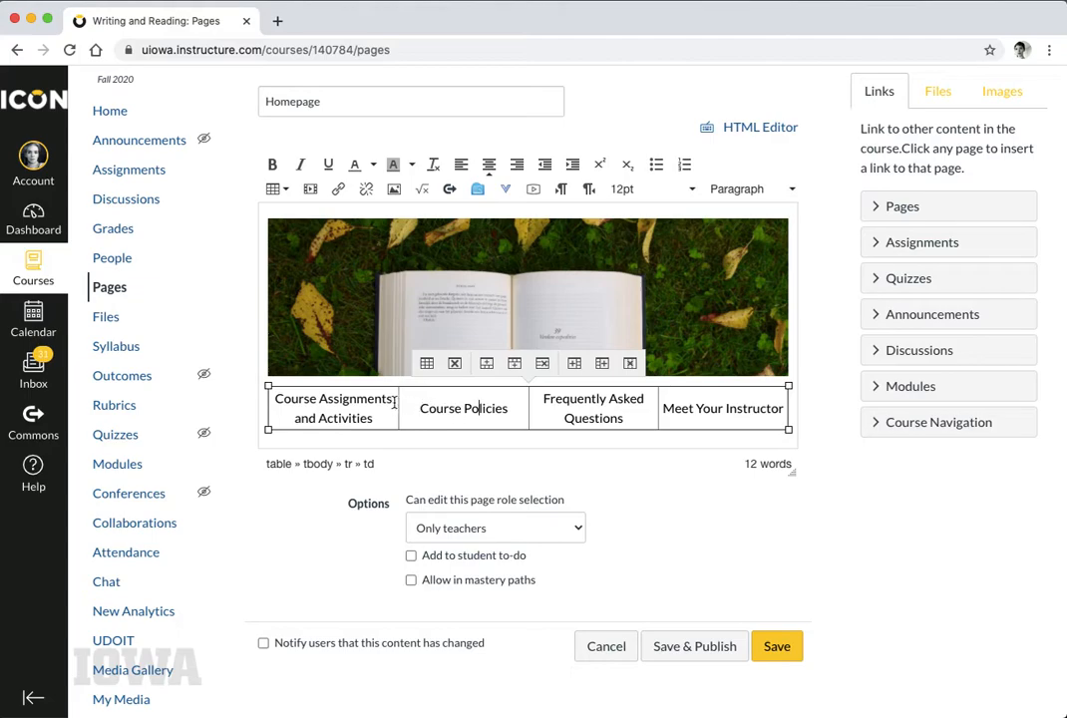
left_click_drag(373, 418, 272, 402)
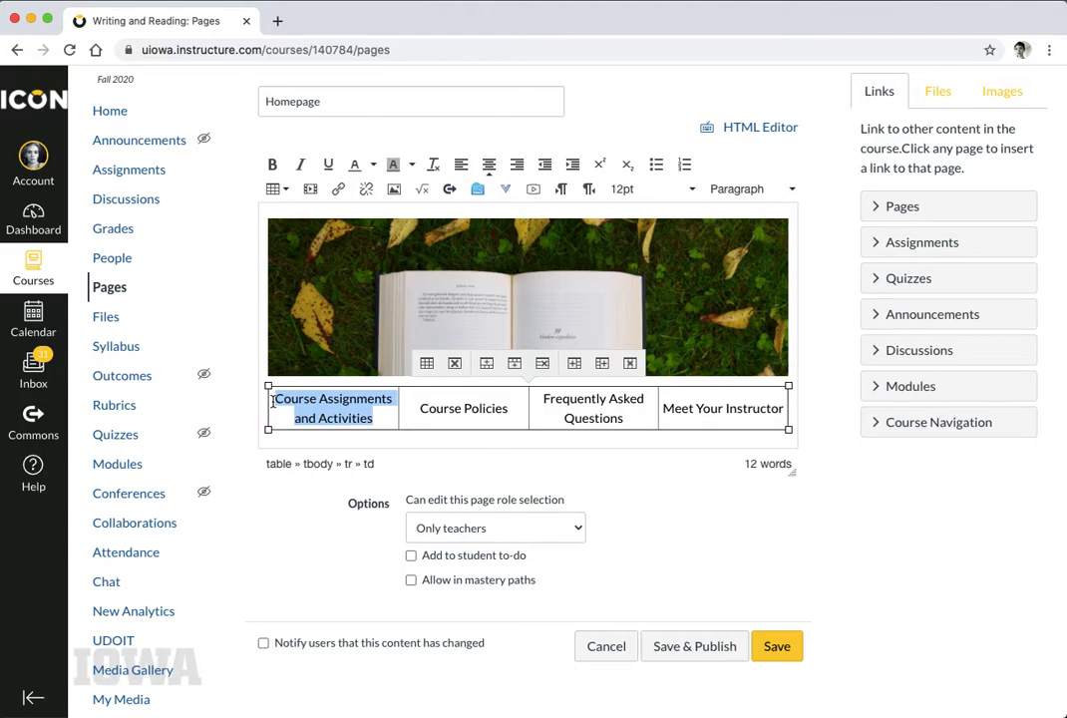
left_click(948, 388)
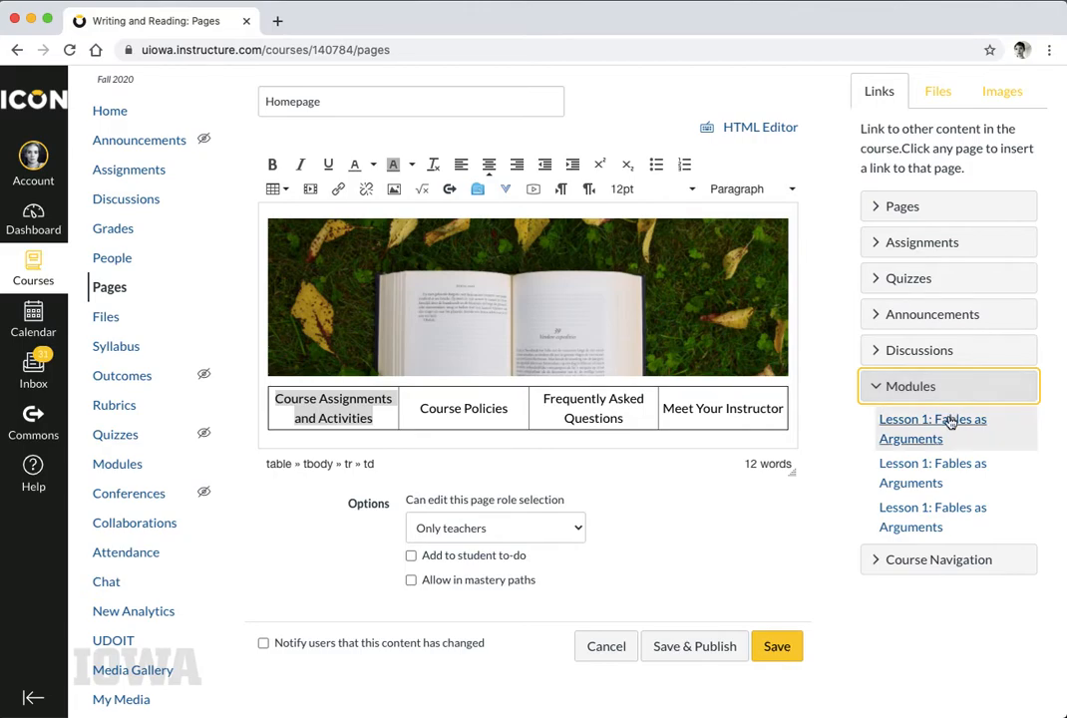
Link 'Course Assignments and Activities' to the first Lesson 1: Fables as Arguments module
left_click(947, 426)
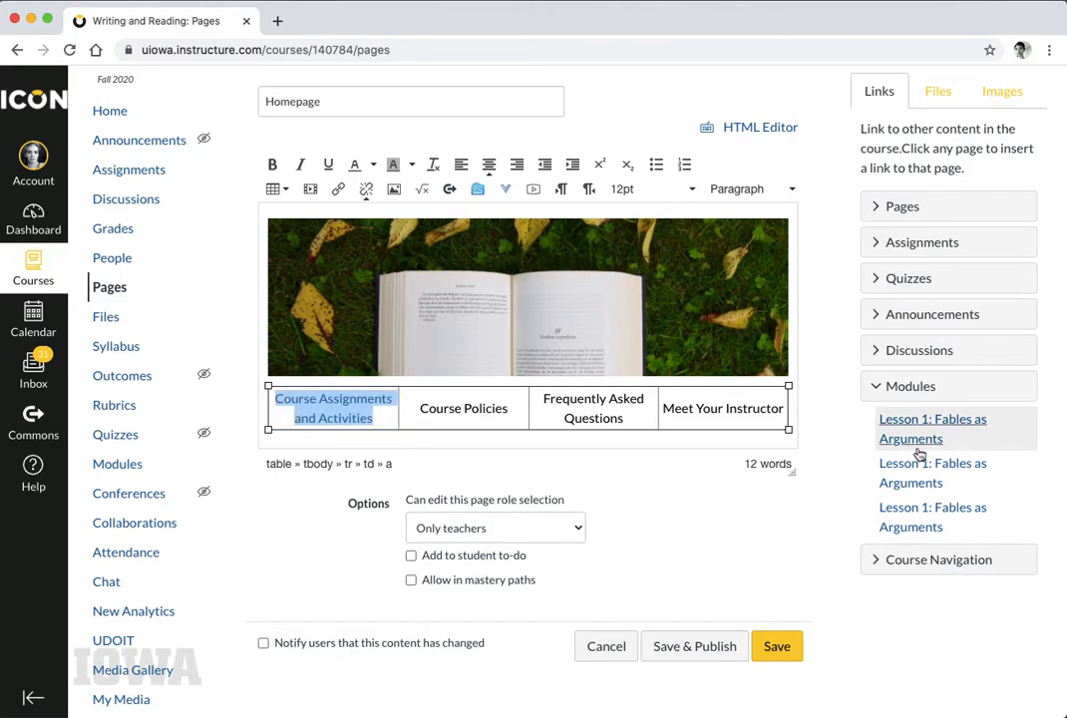
Link Course Policies to its page and Frequently Asked Questions to its discussion
left_click_drag(510, 408, 412, 406)
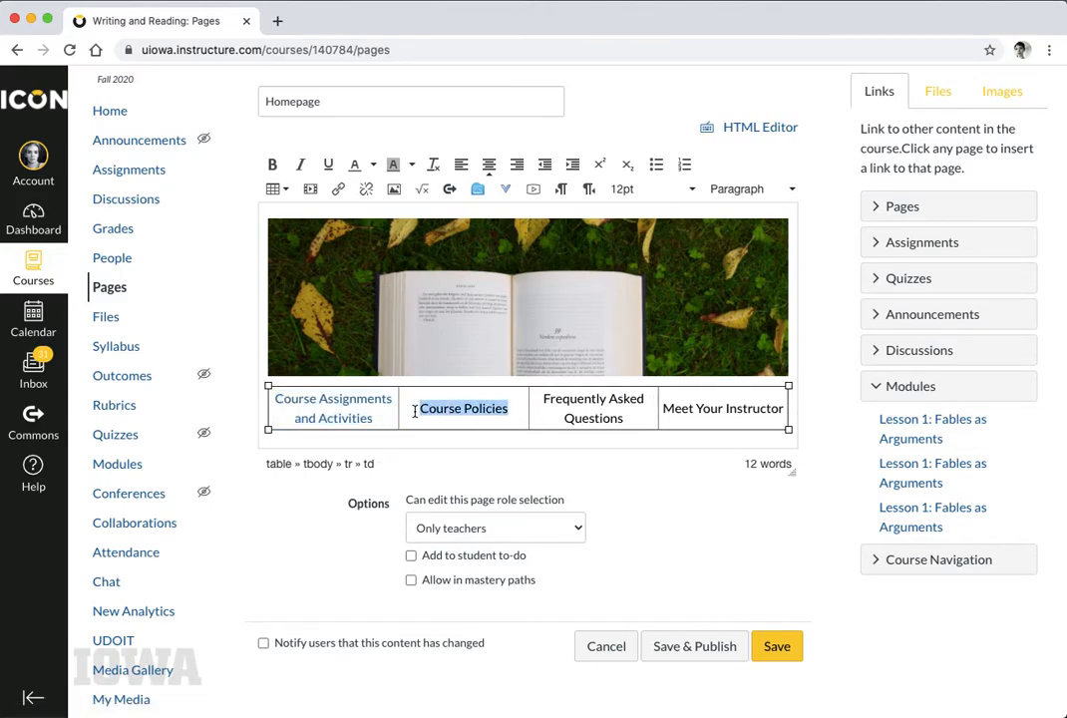
left_click(928, 207)
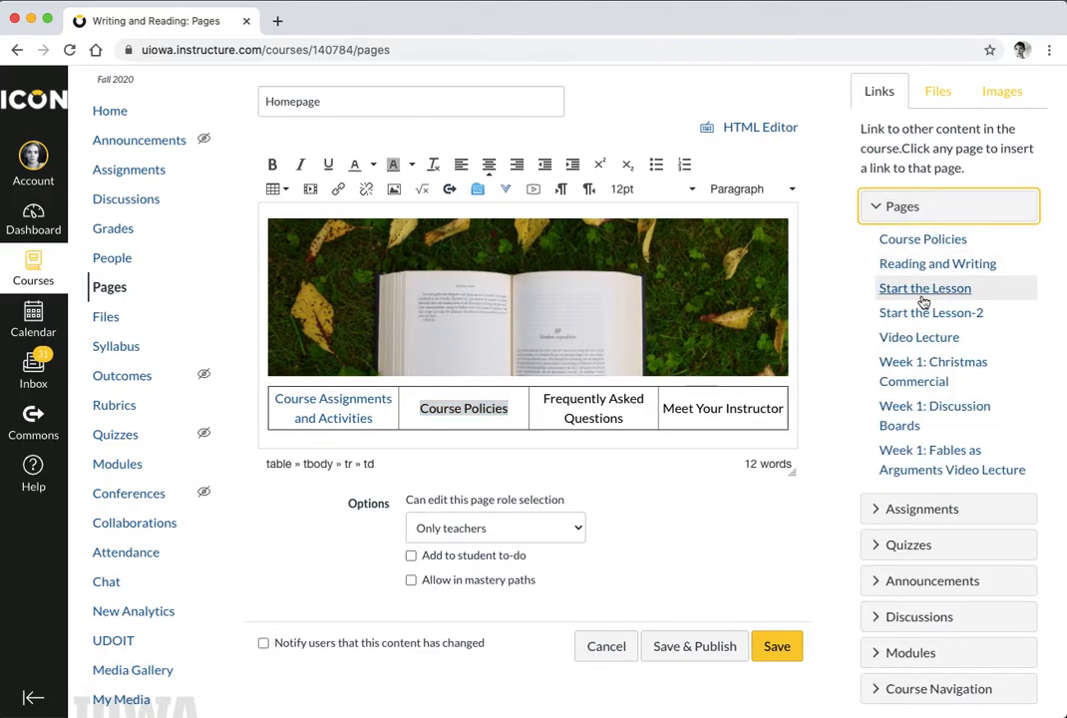
left_click(925, 245)
left_click_drag(625, 419, 545, 399)
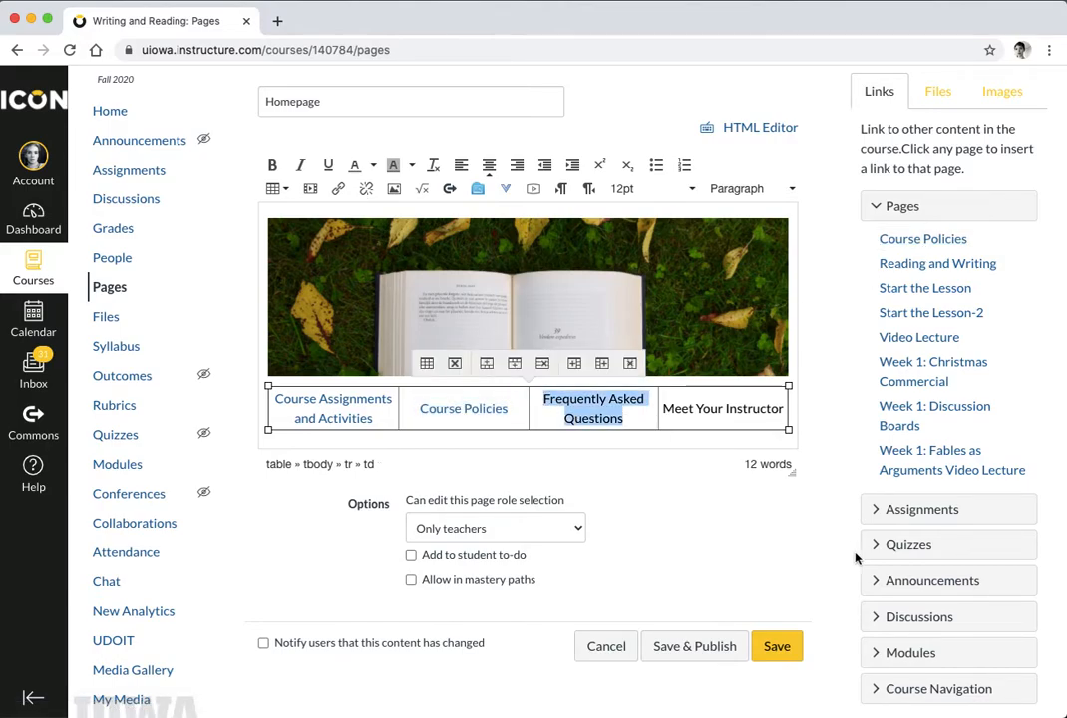
left_click(916, 615)
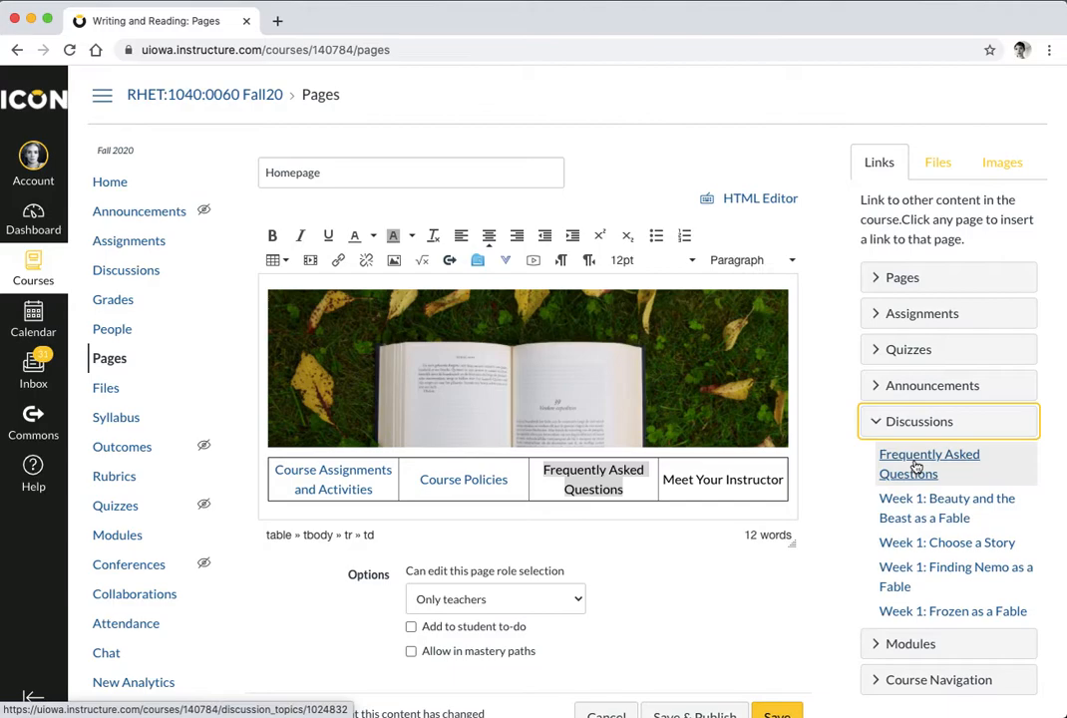
left_click(913, 466)
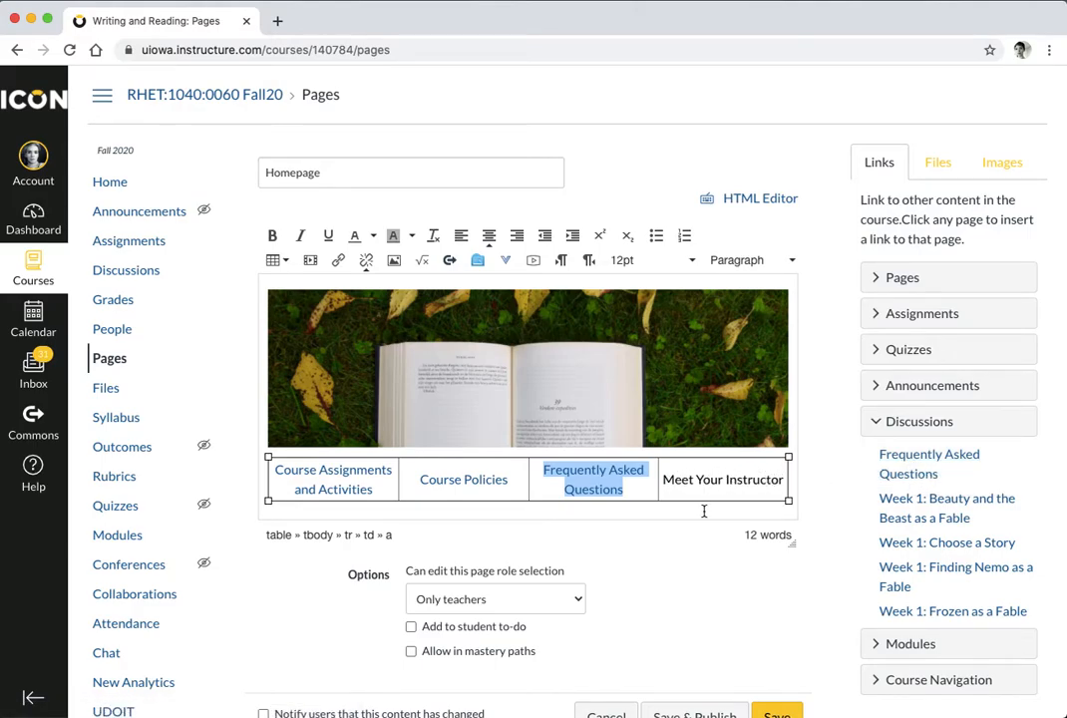
Add a blank paragraph below the table and select the Reading and Writing description text in Word
left_click(705, 510)
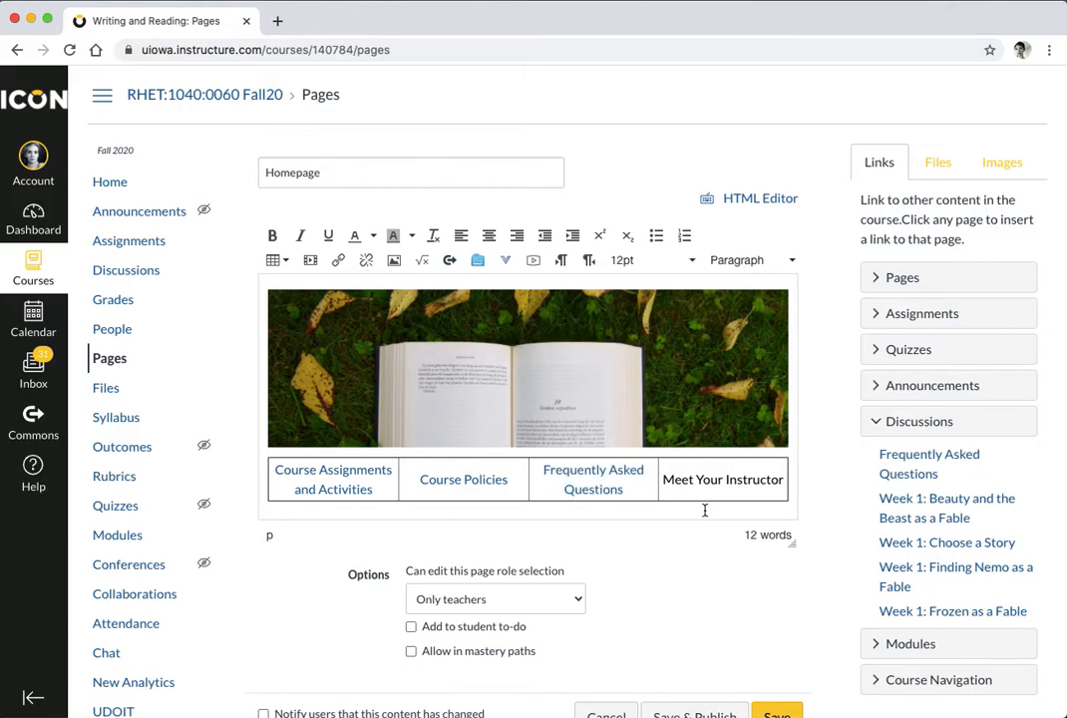
key("Return")
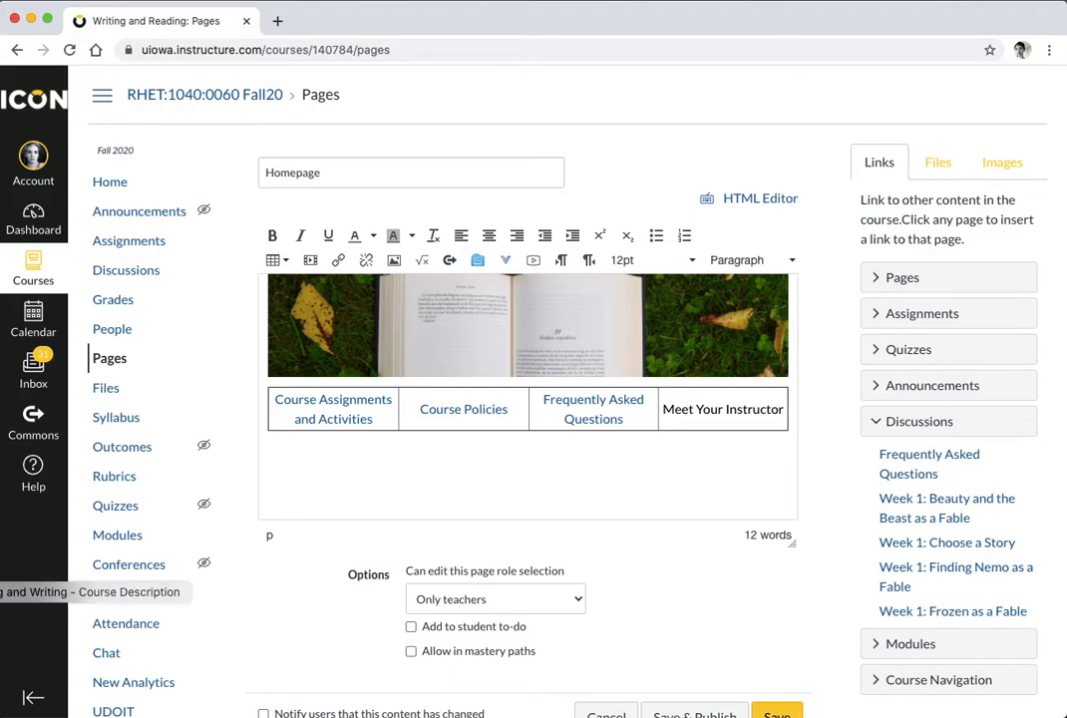
left_click(2, 591)
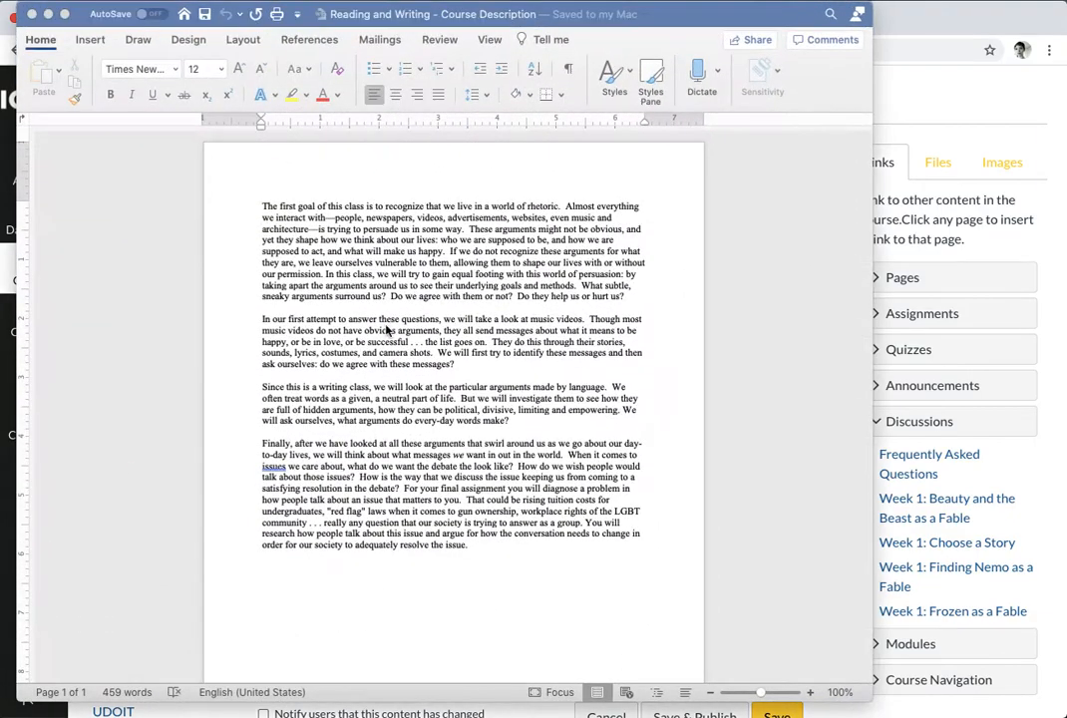
left_click_drag(258, 202, 496, 549)
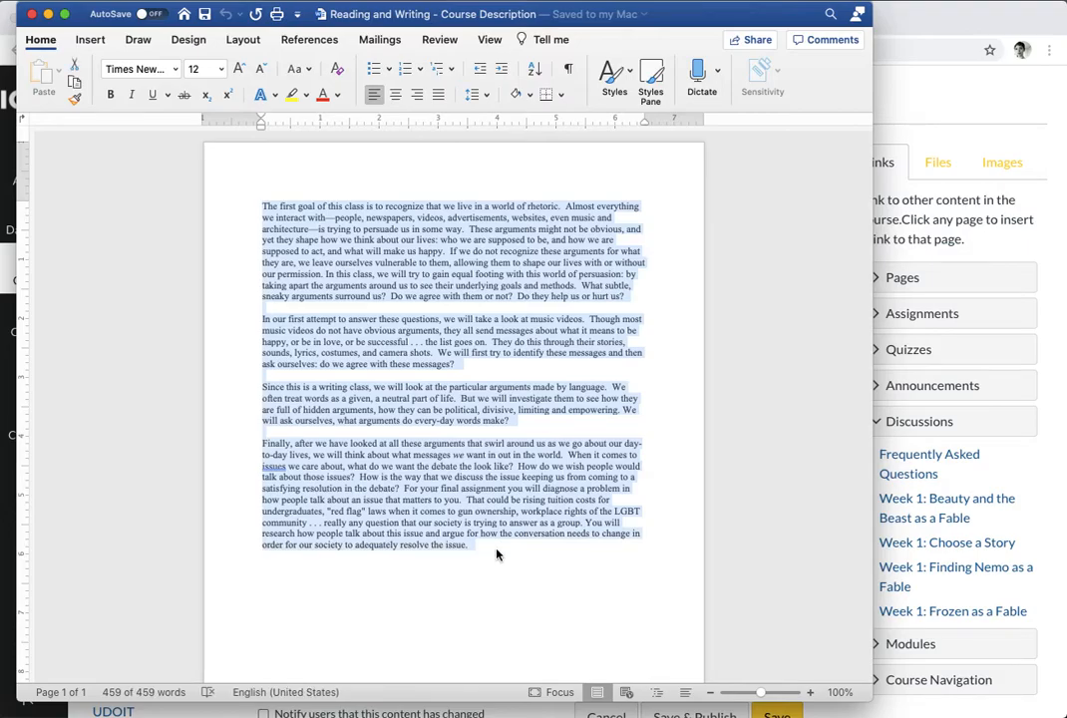
left_click(48, 14)
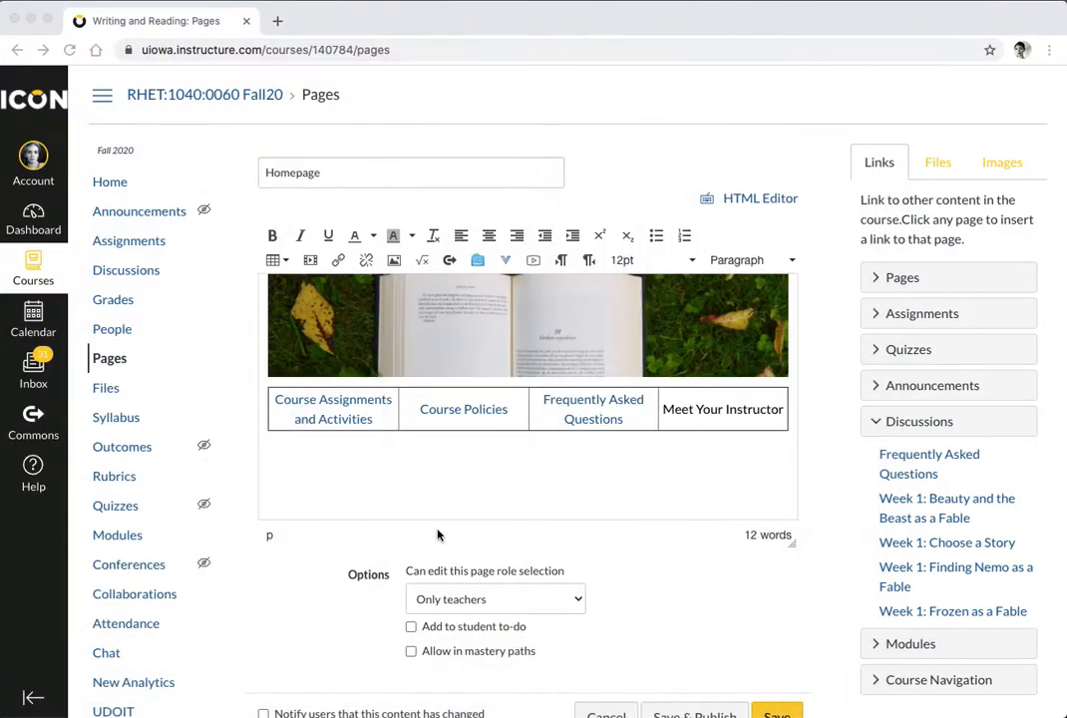
Paste the course description below the table and delete the blank lines between paragraphs
left_click(333, 476)
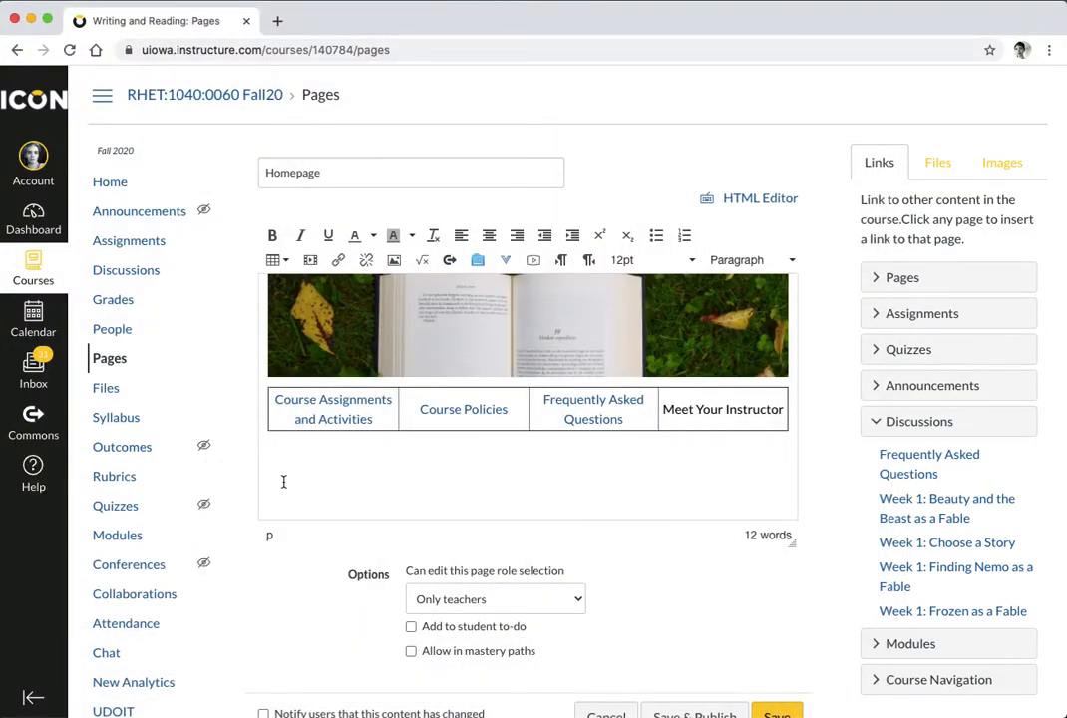
key("super+v")
scroll(286, 329, "up", 1)
left_click(288, 345)
key("BackSpace")
key("Up")
key("Up")
key("Up")
key("Up")
key("Up")
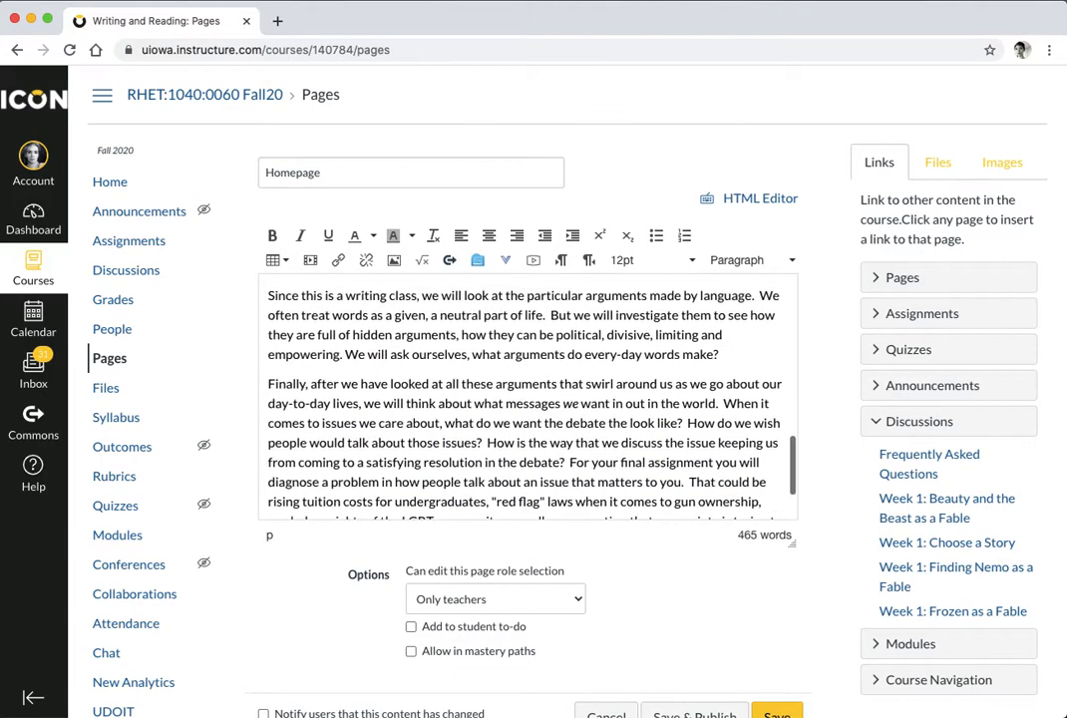
scroll(291, 349, "up", 3)
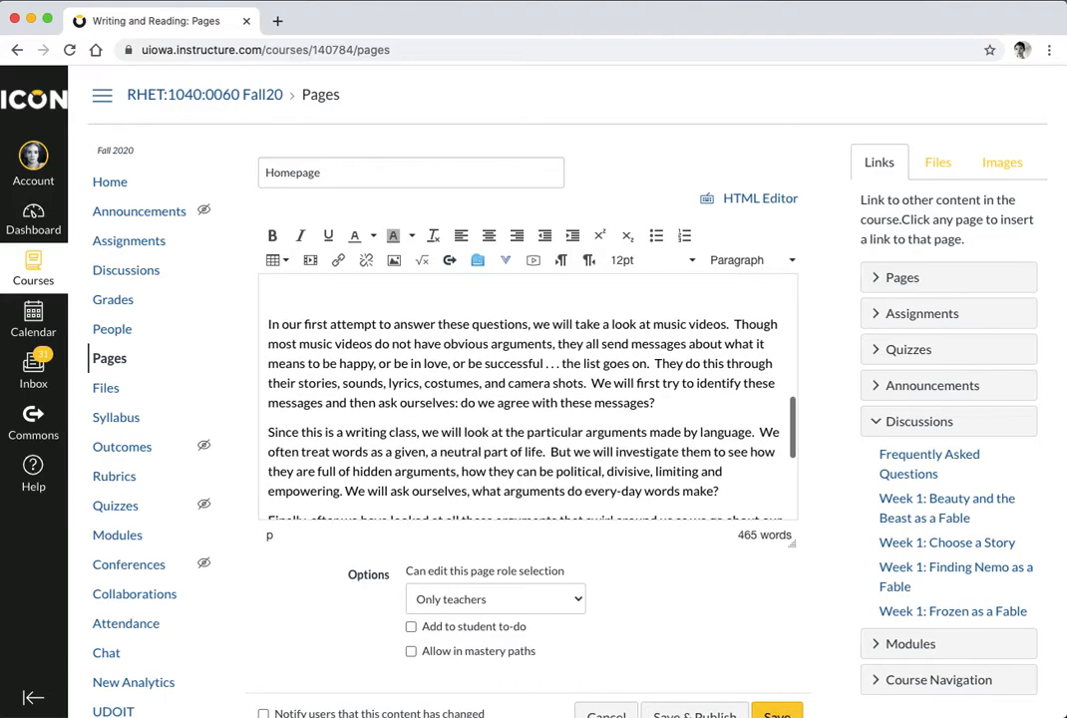
left_click(291, 349)
key("BackSpace")
Add an empty paragraph after the end of the description
scroll(291, 349, "up", 10)
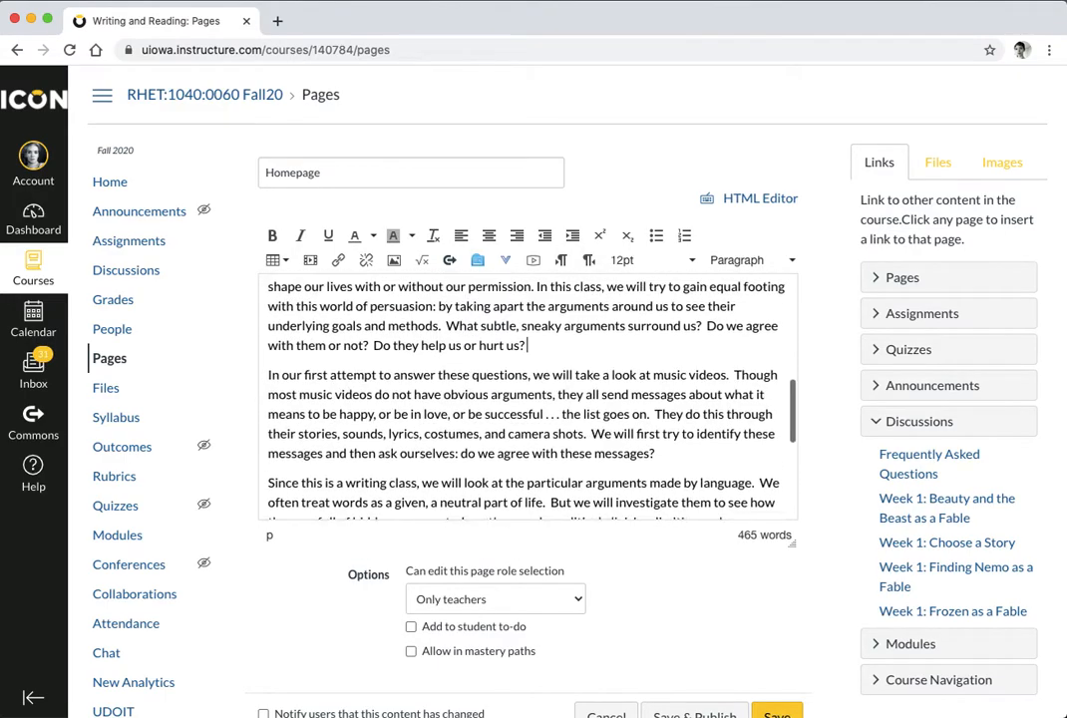
scroll(528, 399, "down", 15)
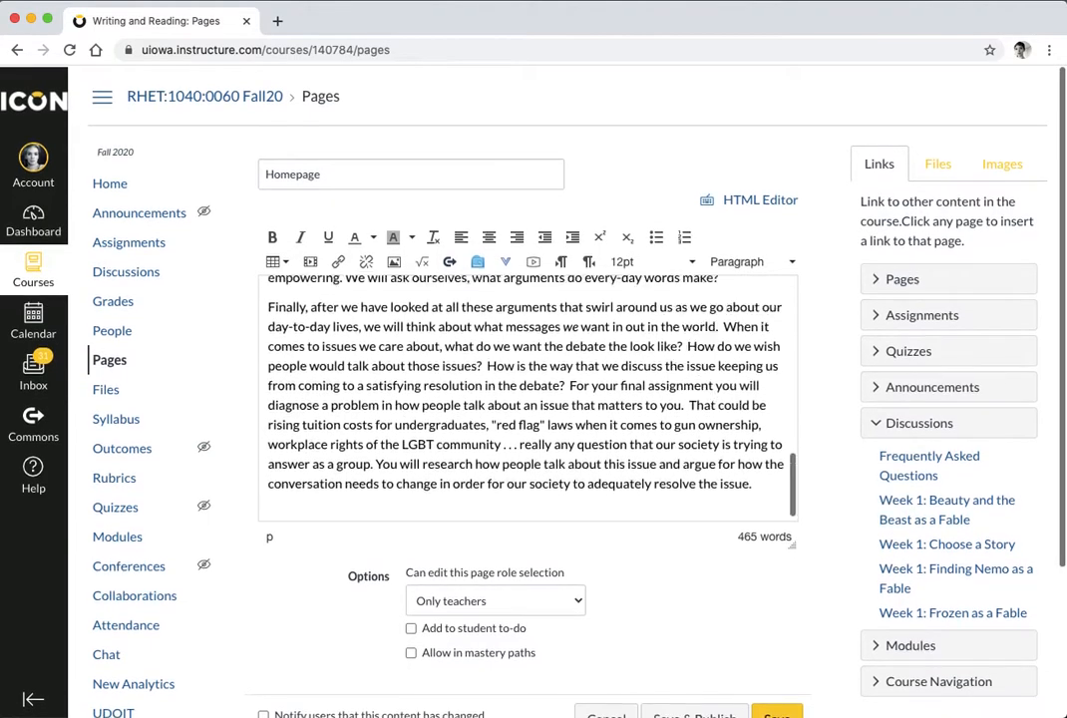
scroll(528, 399, "up", 15)
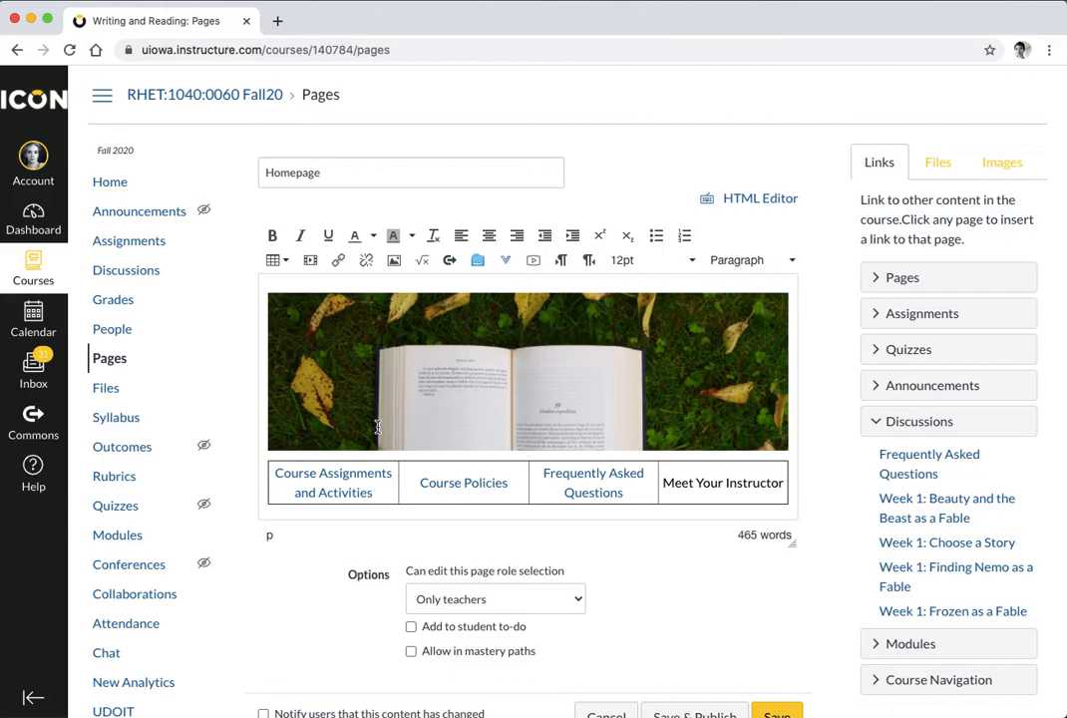
scroll(377, 426, "down", 15)
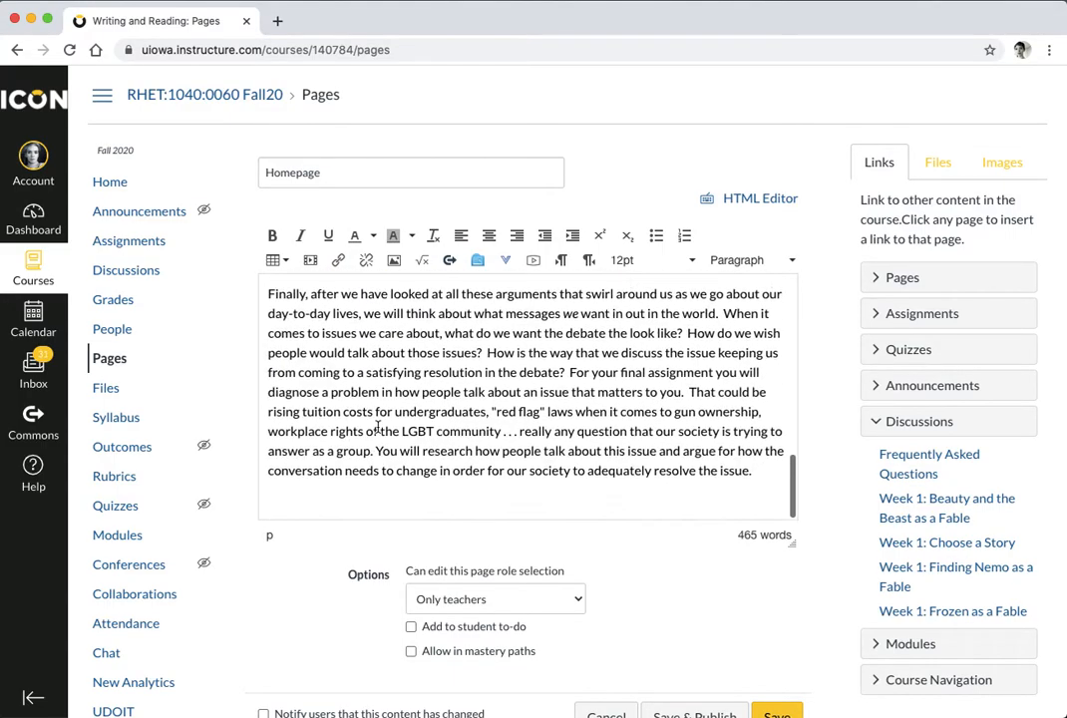
left_click(772, 473)
key("Return")
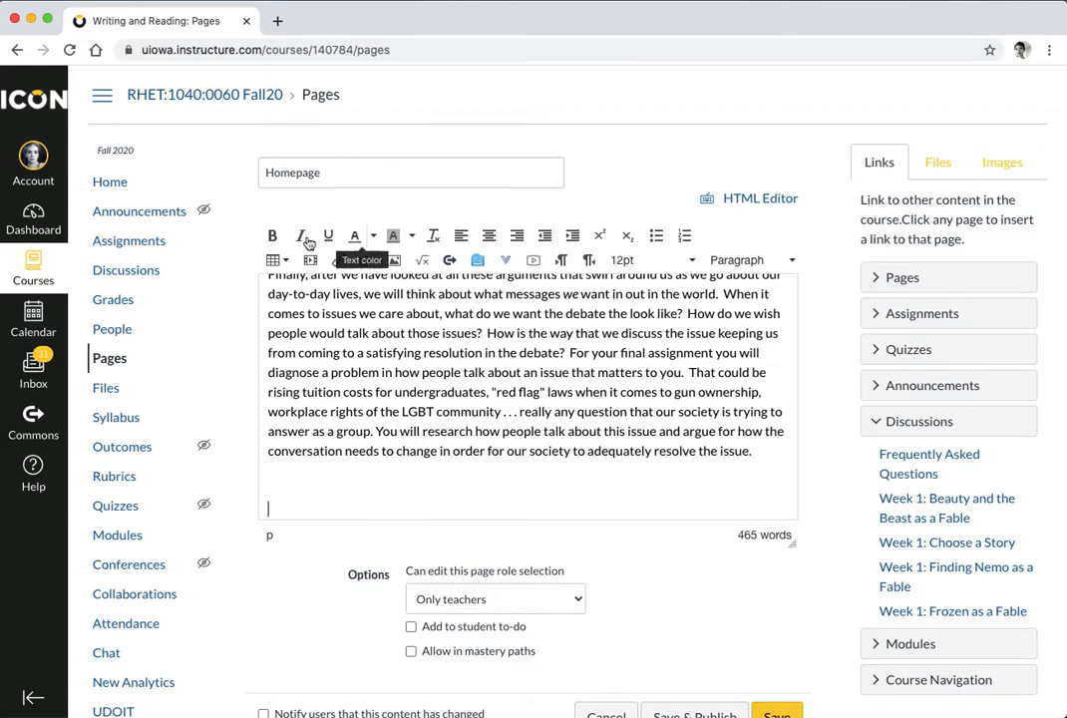
Insert a one-row, two-column table at the end of the page
left_click(277, 260)
mouse_move(328, 290)
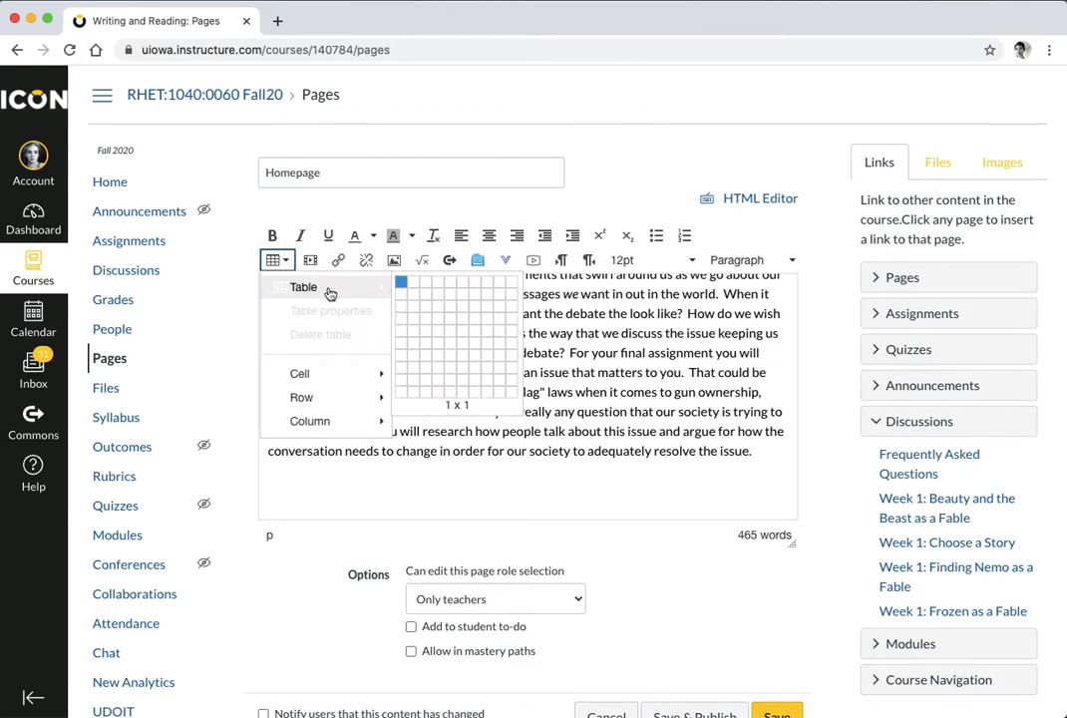
left_click(407, 285)
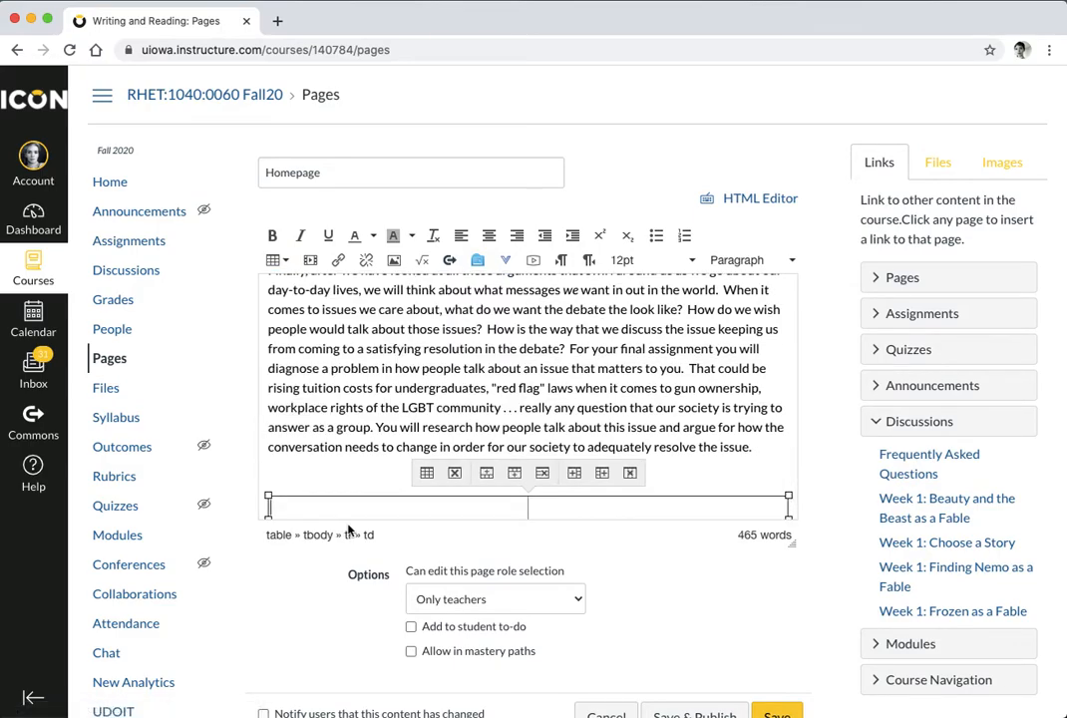
Type 'Contact Your Instructor:', the instructor's email, 'Office: EPB 153' and 'Virtual Office:' in the left cell
type("Contact Your Instructor:")
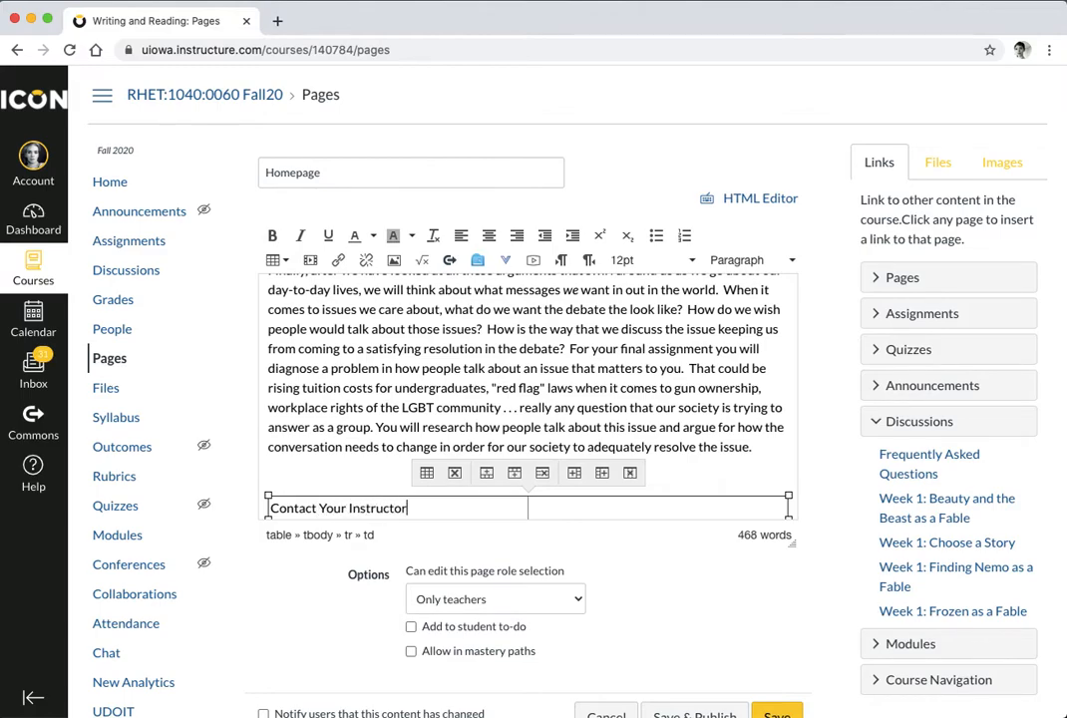
key("Return")
key("Return")
key("BackSpace")
type("E")
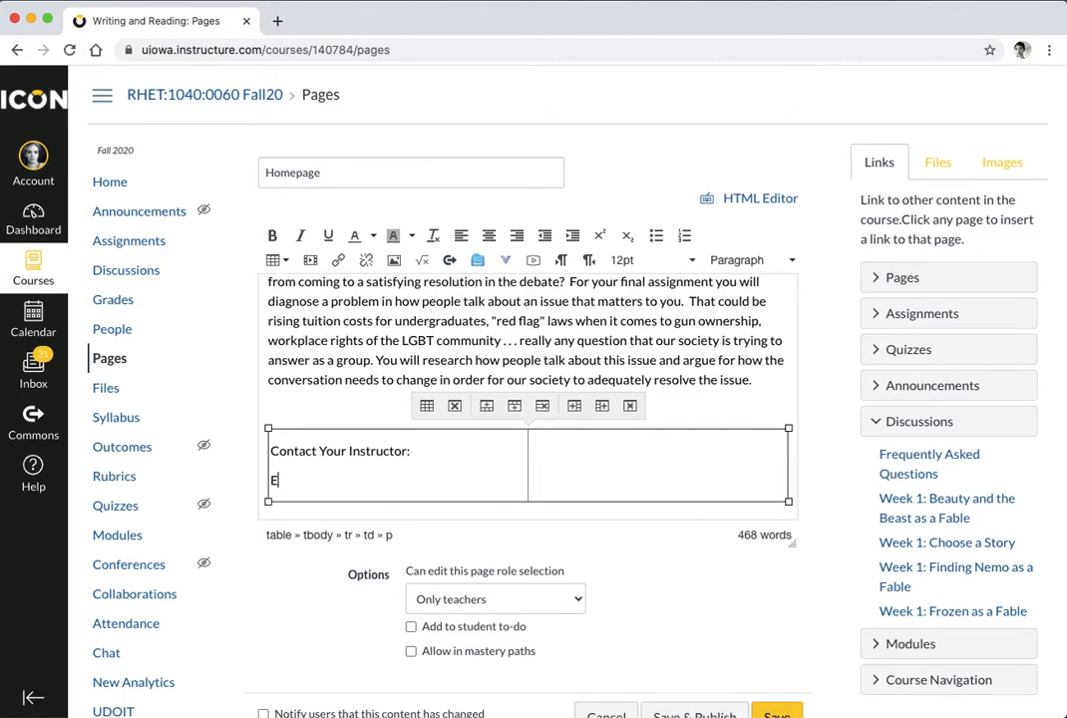
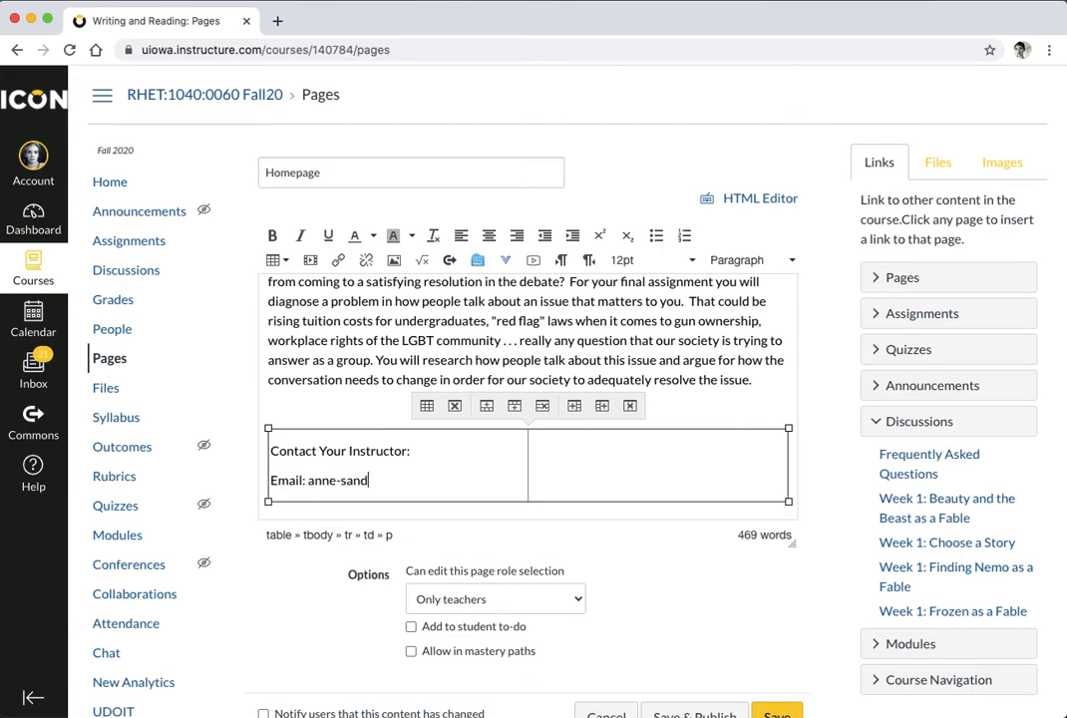
key("Return")
type("O")
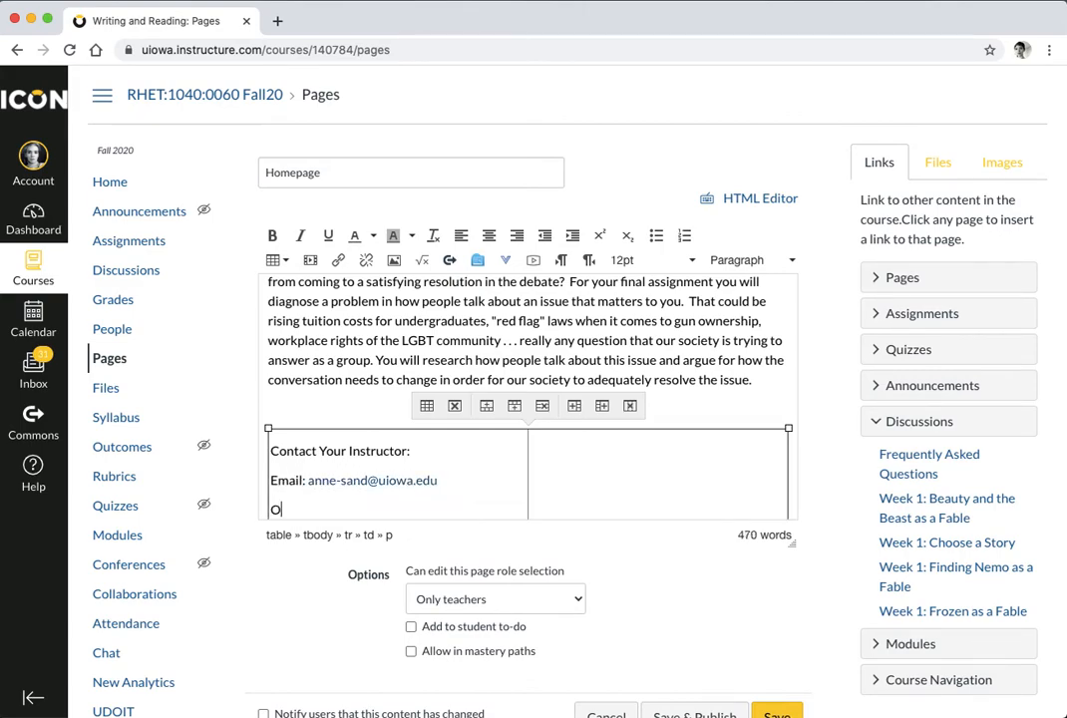
type("ffice: EPB 153")
key("Return")
type("Virtual Office")
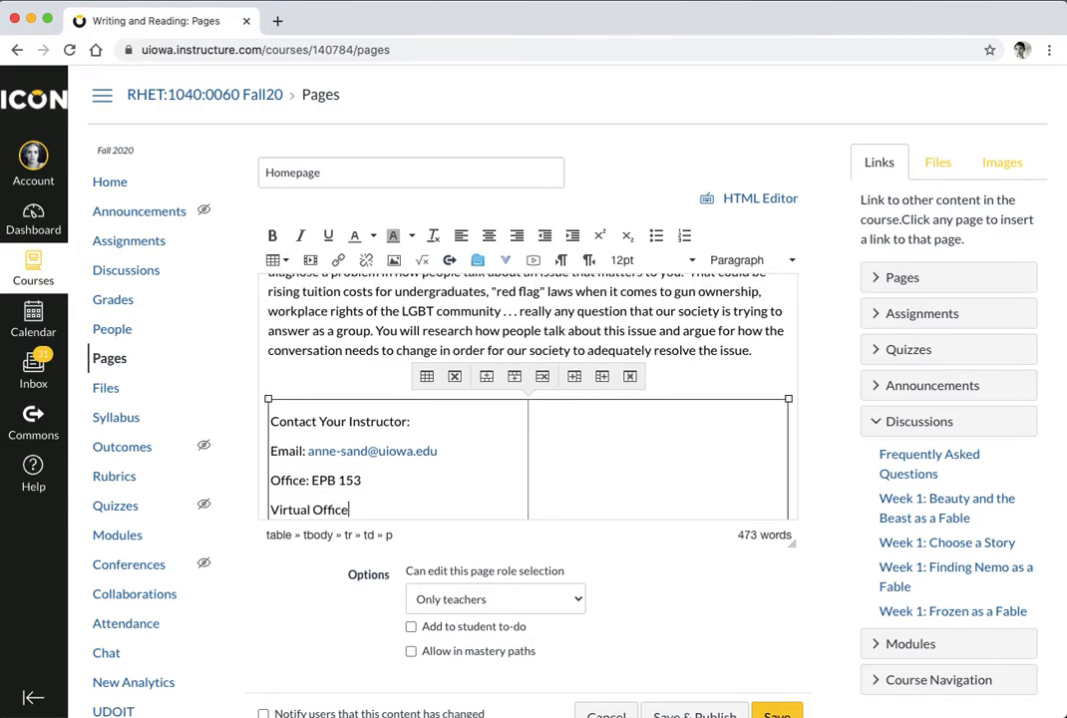
type(":")
scroll(363, 496, "down", 1)
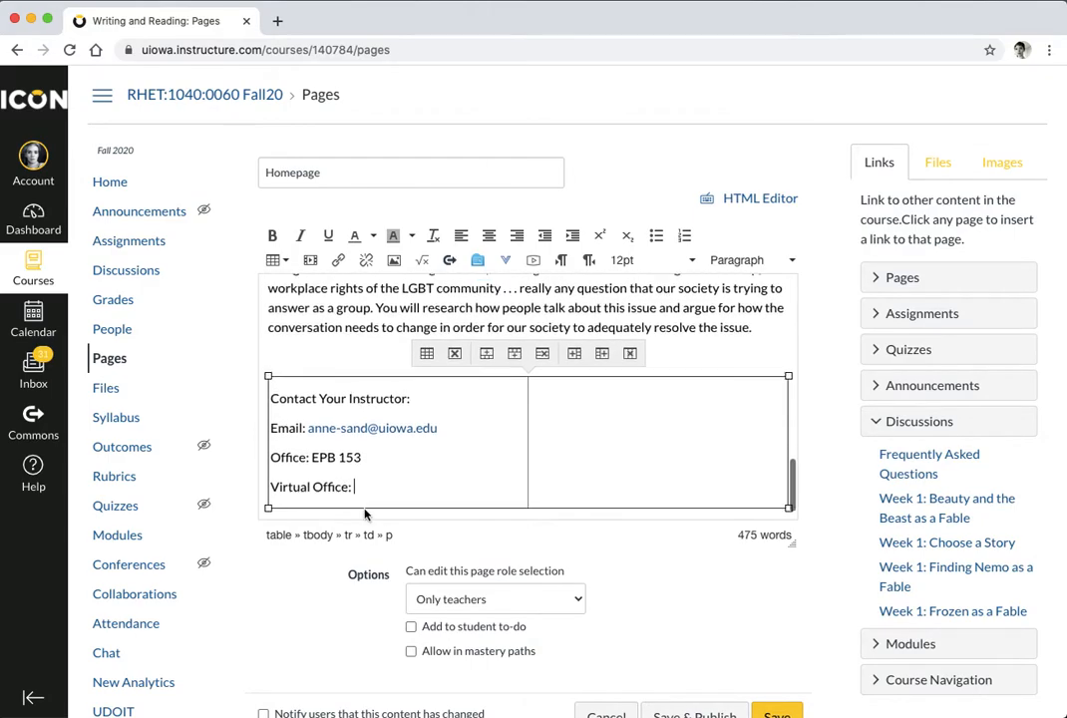
left_click(561, 407)
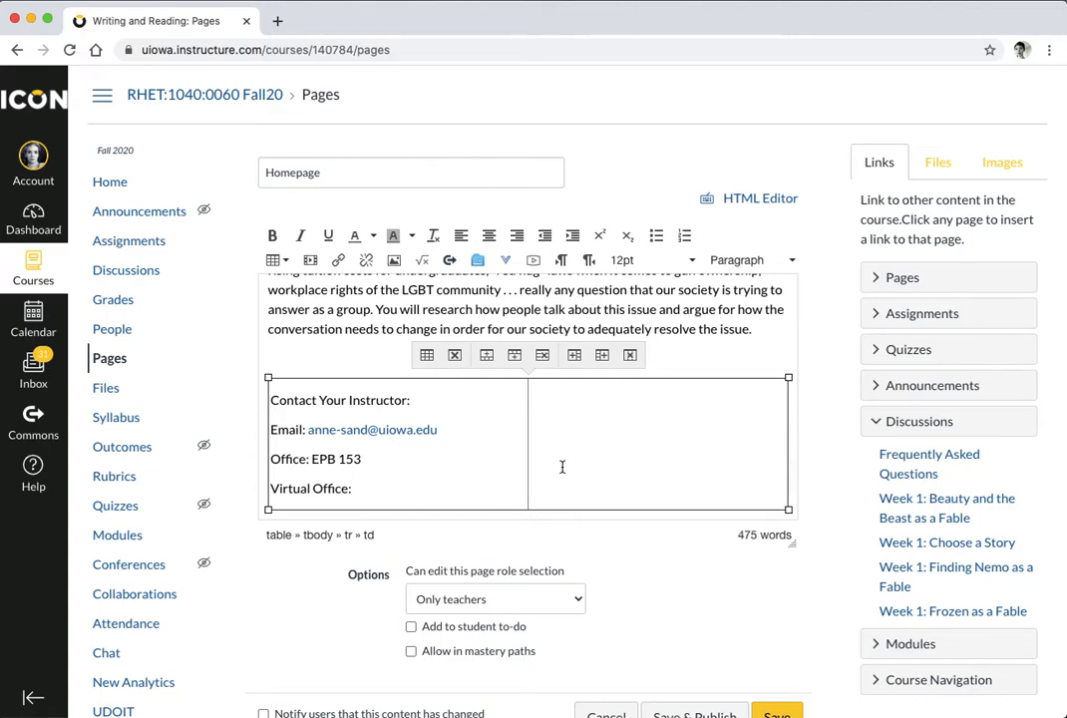
Enter the lines 'Drop-in Hours: Tues, Thurs 12:15-2:00' and 'Emails Hour: Mon-Fri 10:30 and 4:00' in the contact cell
type("Drop-in Hours: Tues, Th")
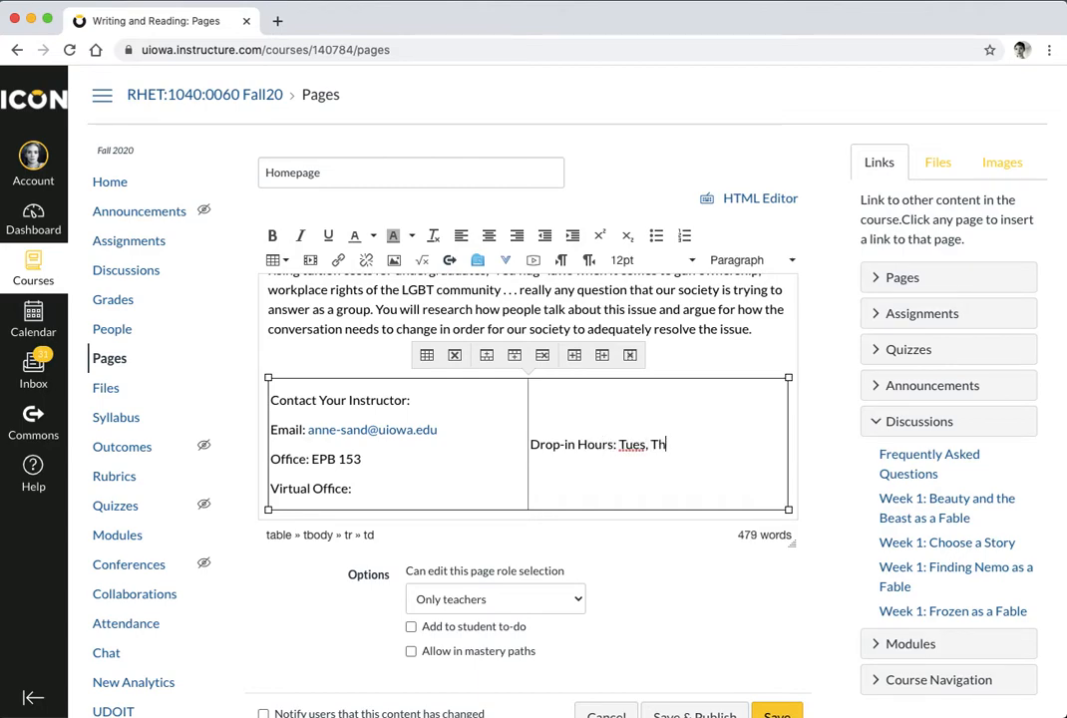
type("urs 12:15-2:00")
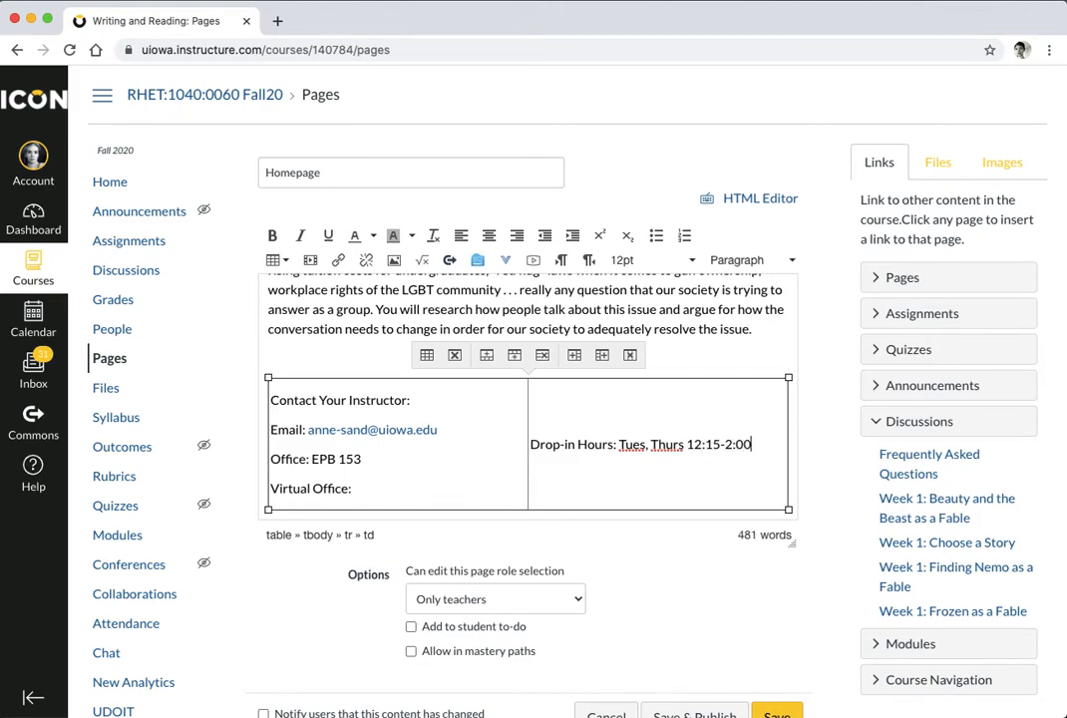
key("Return")
type("Emails ")
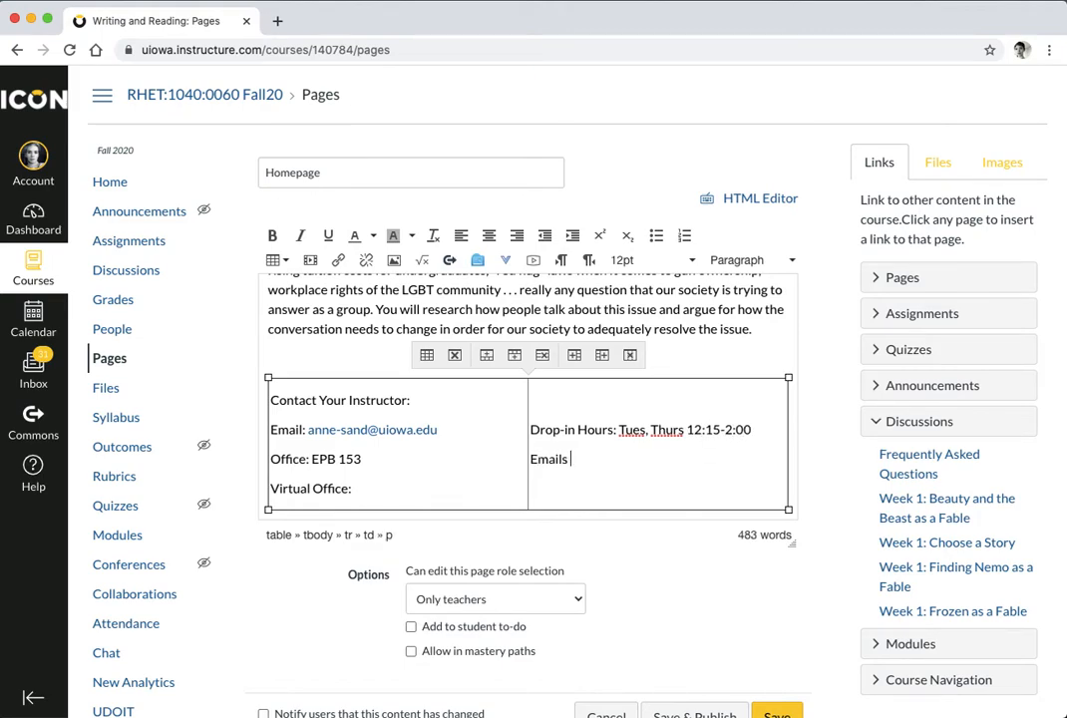
type("Hour: Mon-Fri 1")
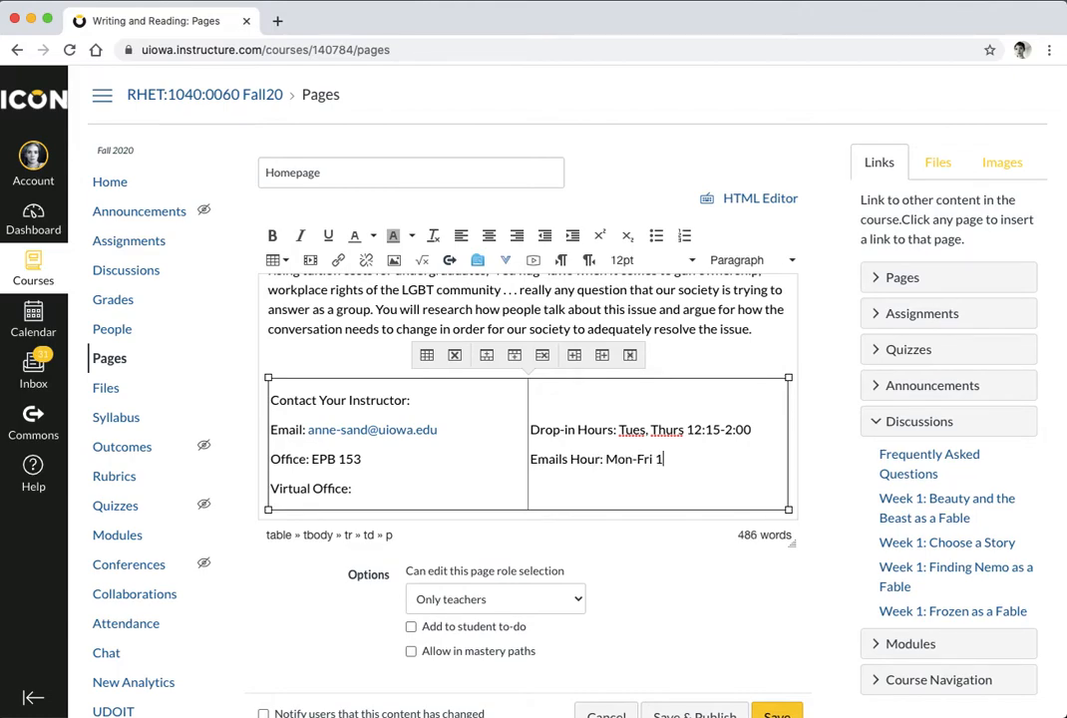
type("0:30 and 4:00")
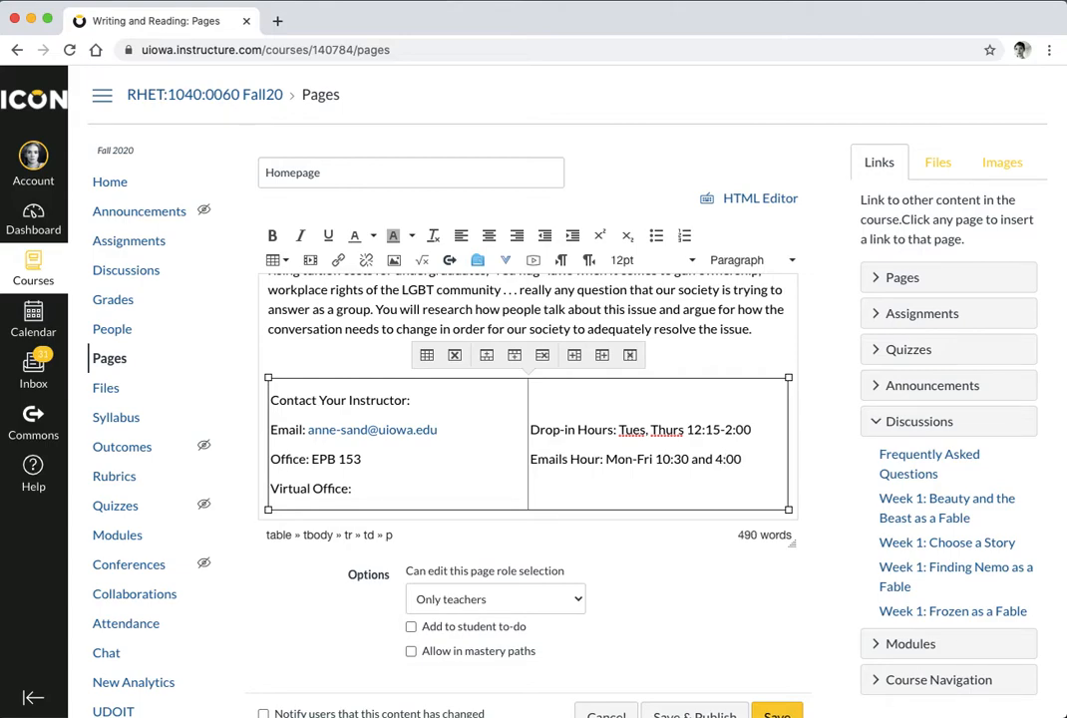
Correct 'Hour' to 'Hours' and add the line 'Checking FAQ: Mon/Wed/Fri at 4:30'
left_click(602, 459)
type("s")
left_click(749, 458)
key("Return")
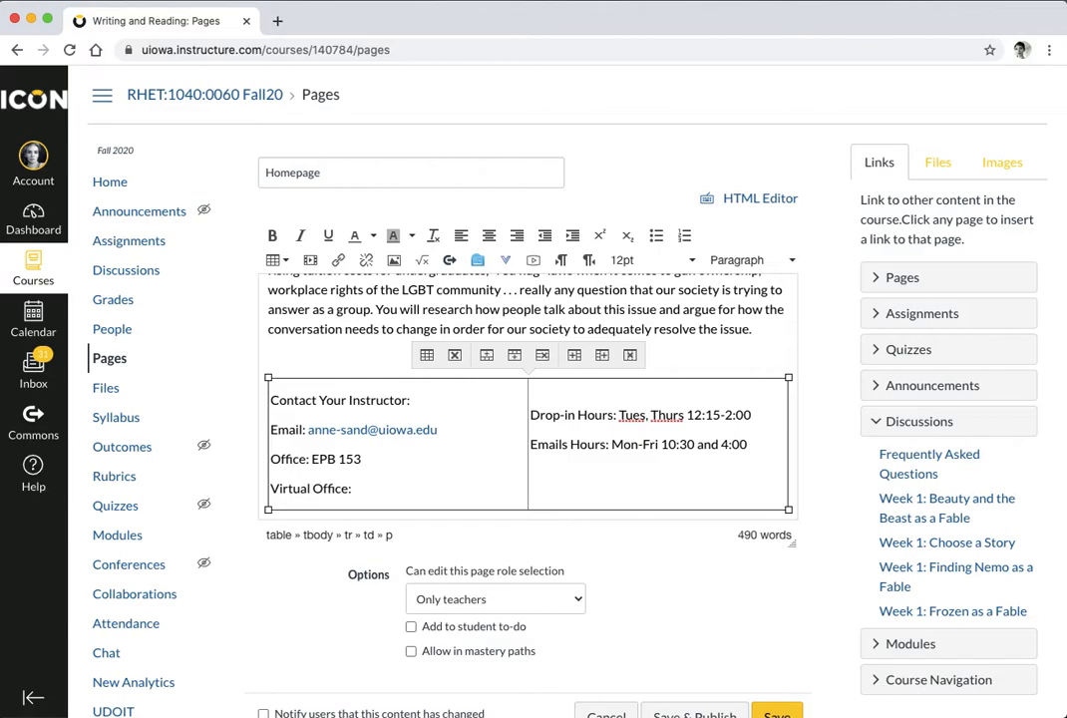
type("Checking Discu")
key("BackSpace")
key("BackSpace")
key("BackSpace")
key("BackSpace")
key("BackSpace")
type("FAQ: ")
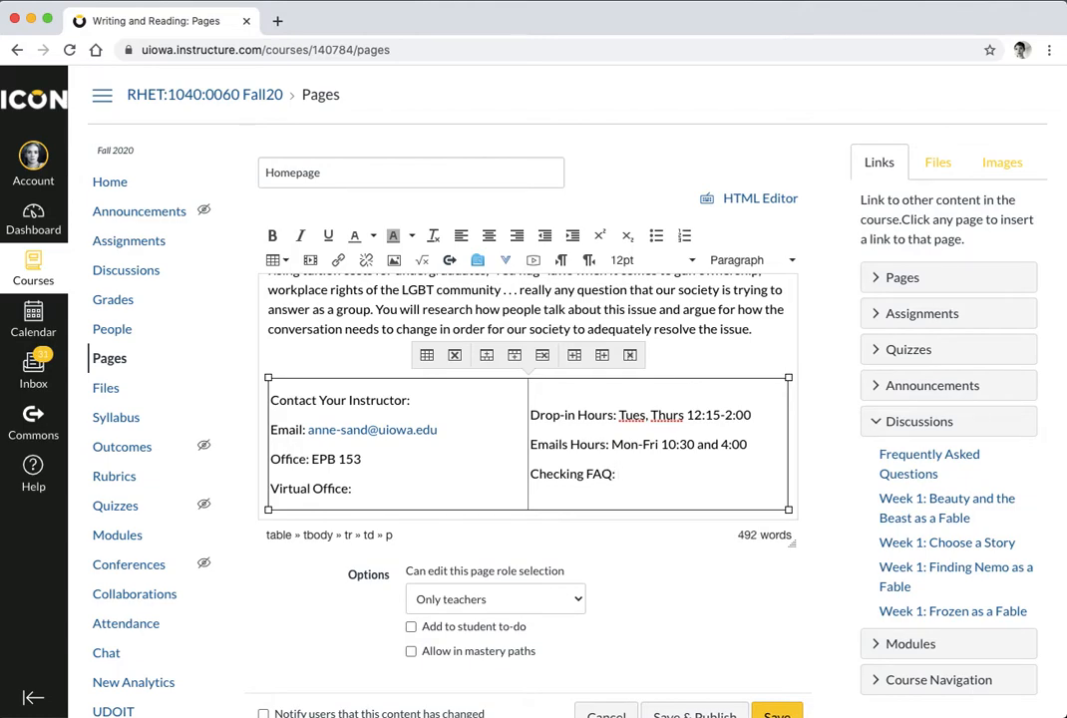
type("Mon/Wed/Fri at ")
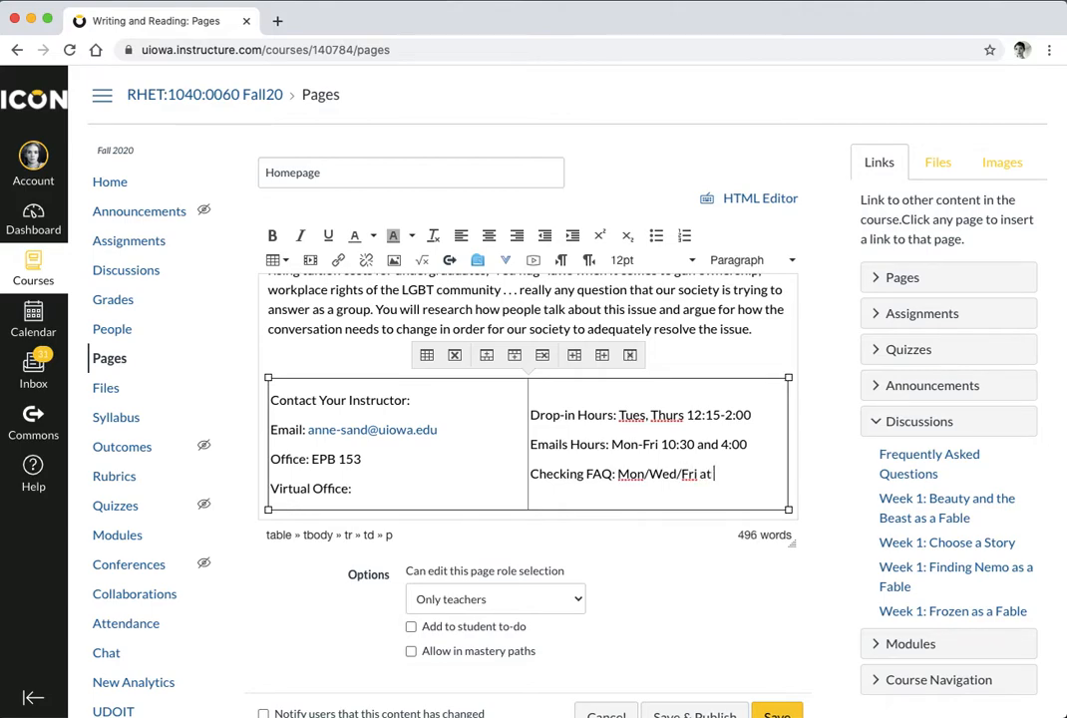
type("4:30")
scroll(691, 473, "down", 1)
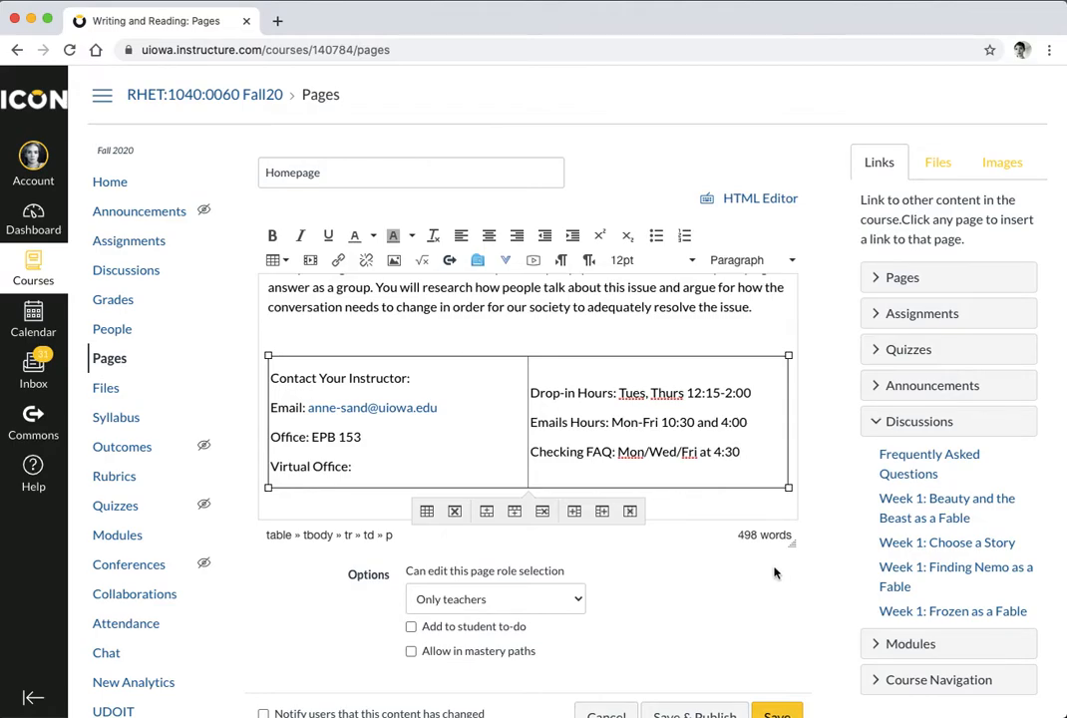
left_click_drag(575, 394, 528, 394)
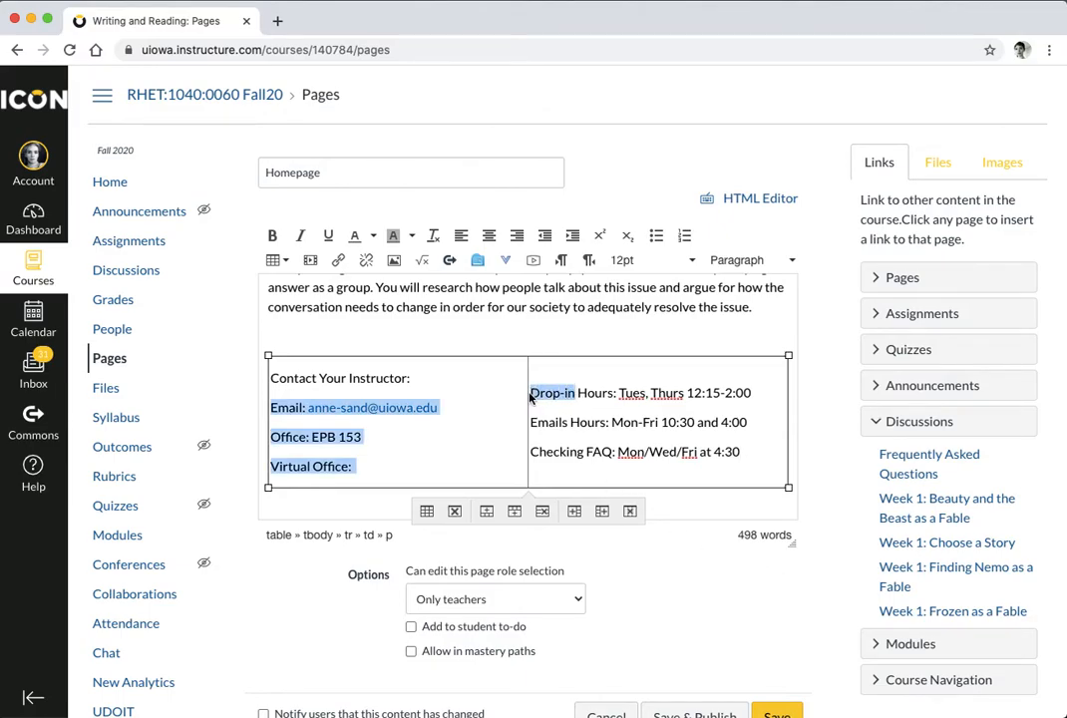
left_click(570, 419)
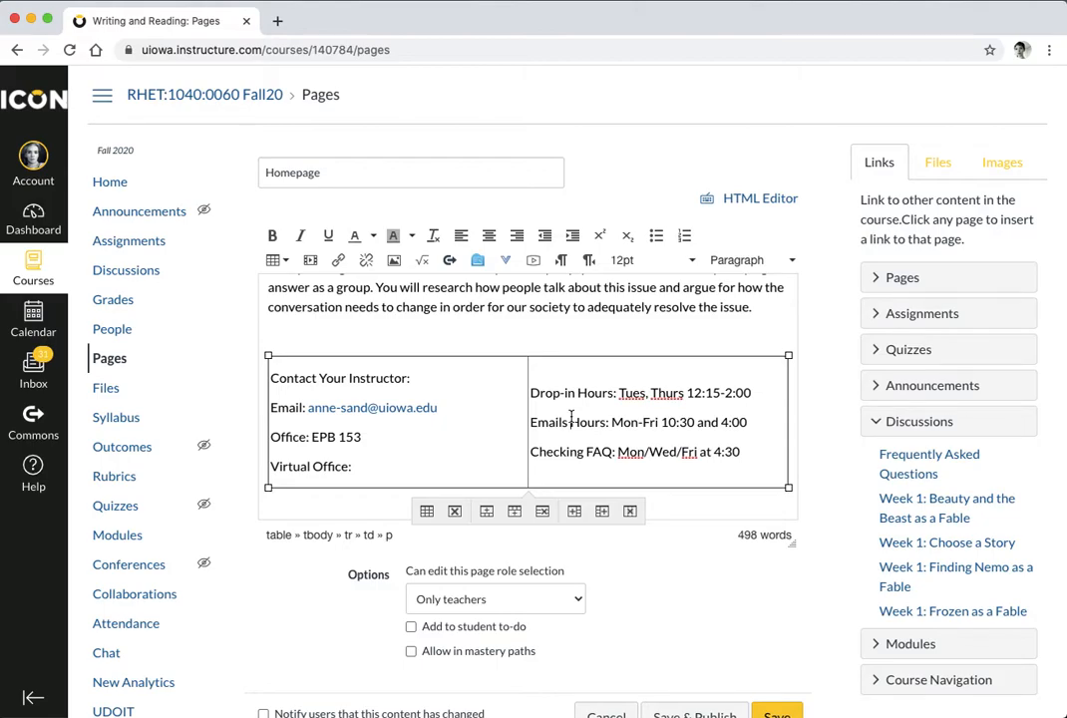
scroll(717, 555, "down", 2)
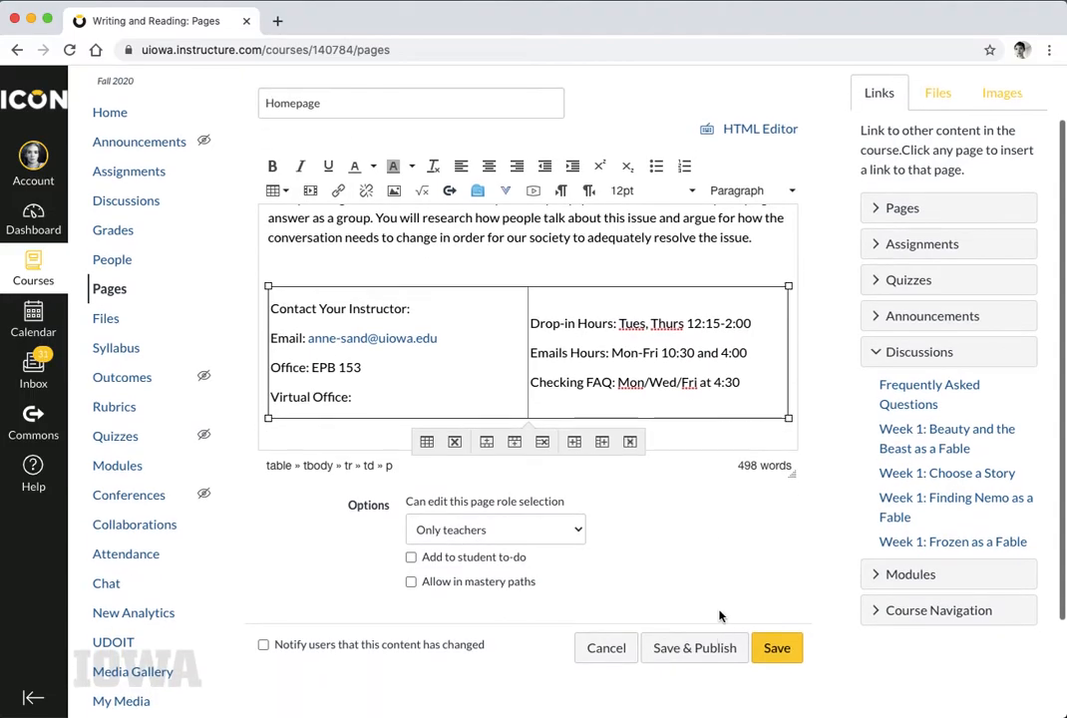
Save and publish the Homepage page, then return to the course Home
left_click(774, 624)
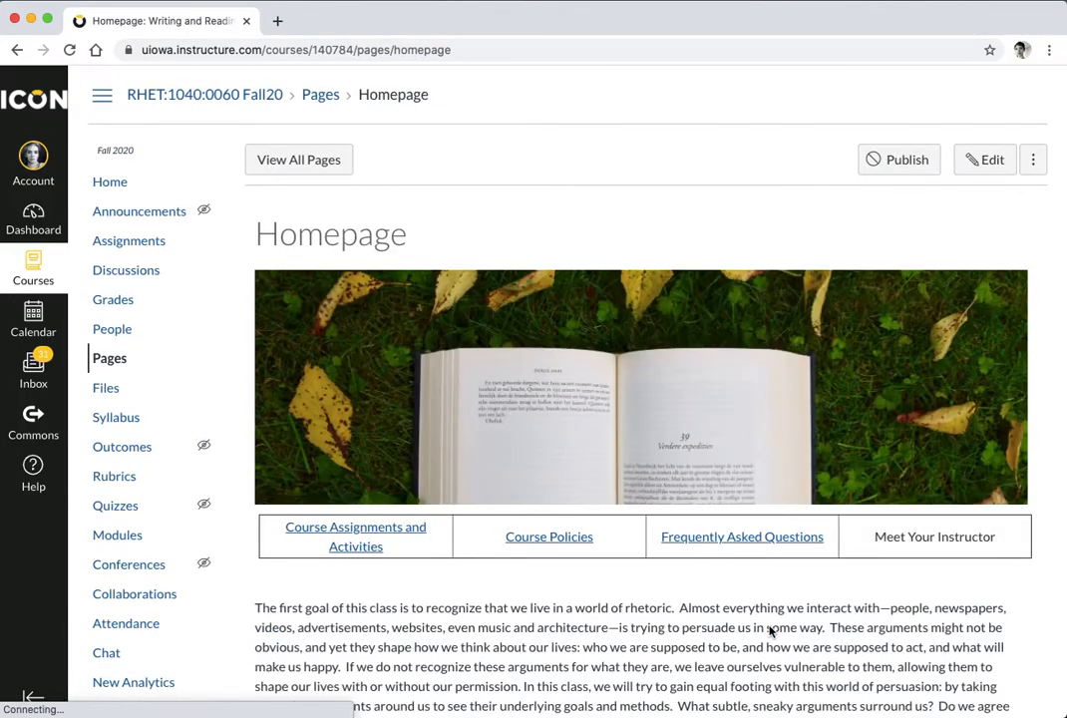
scroll(769, 630, "down", 3)
scroll(768, 630, "down", 5)
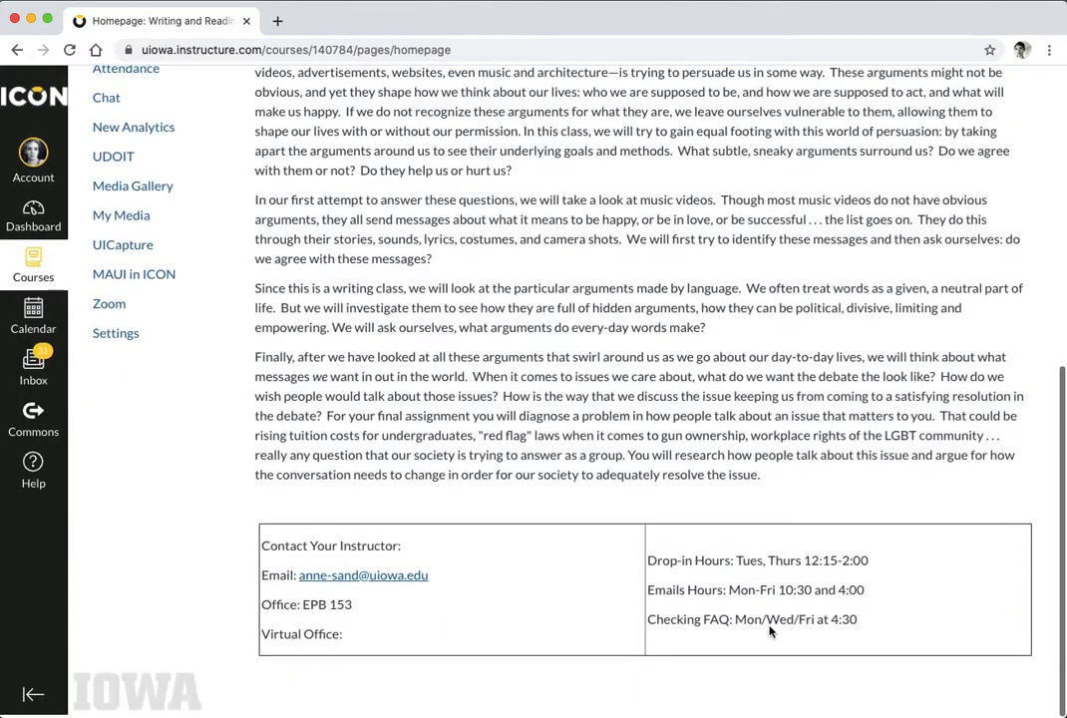
scroll(768, 630, "up", 8)
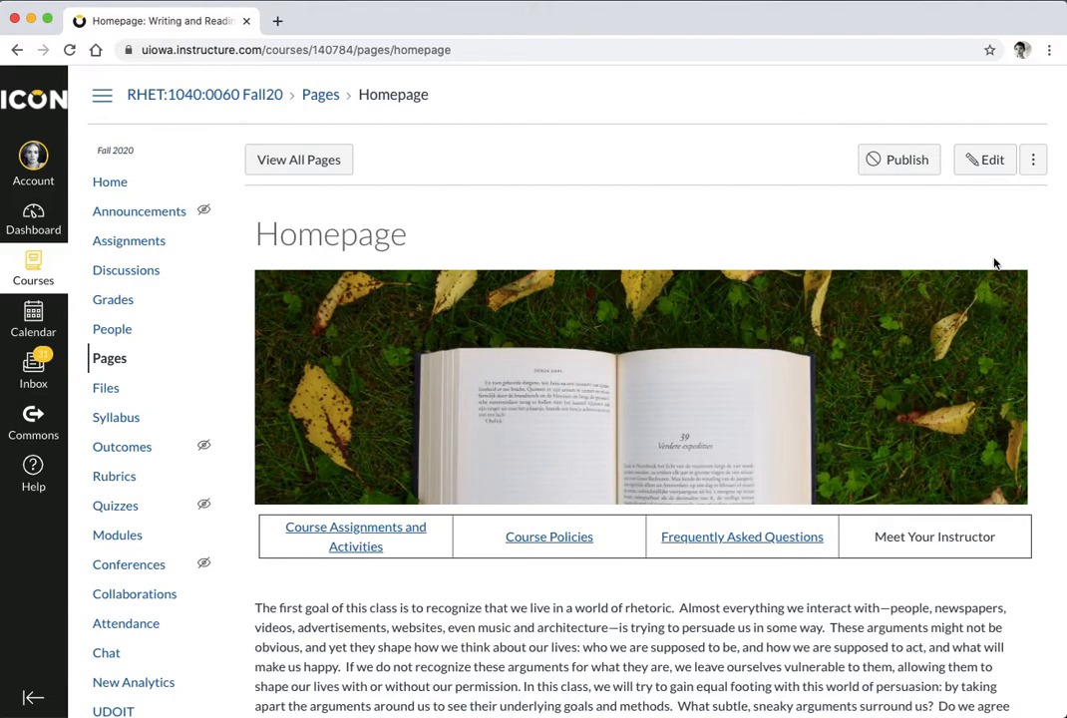
left_click(922, 169)
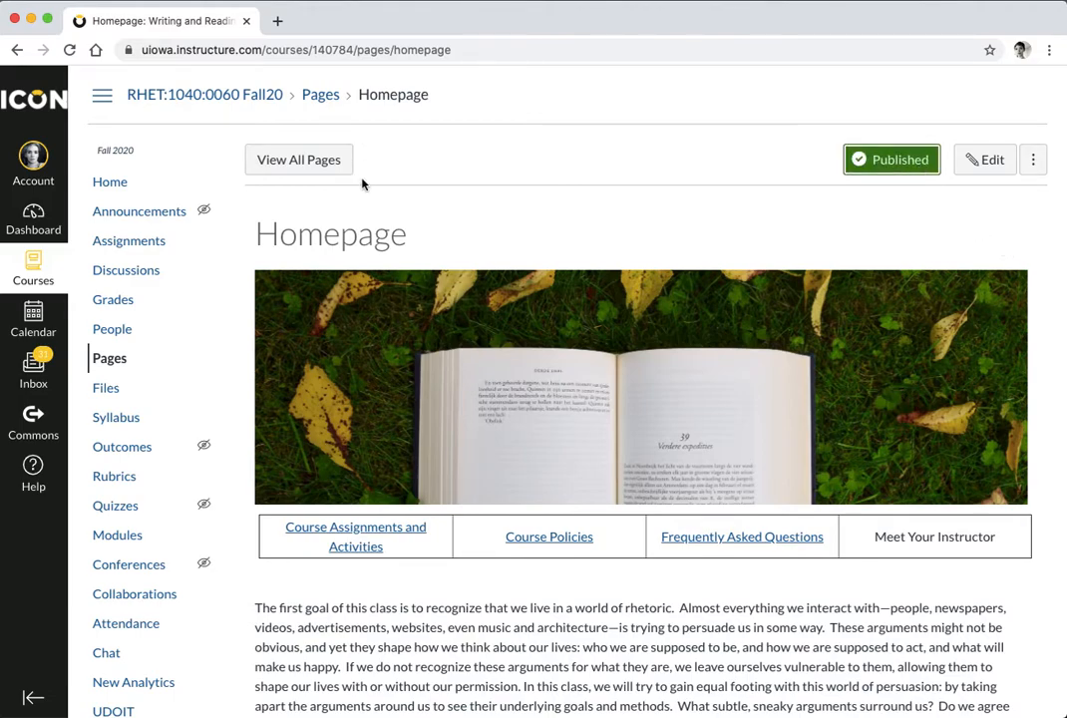
left_click(116, 183)
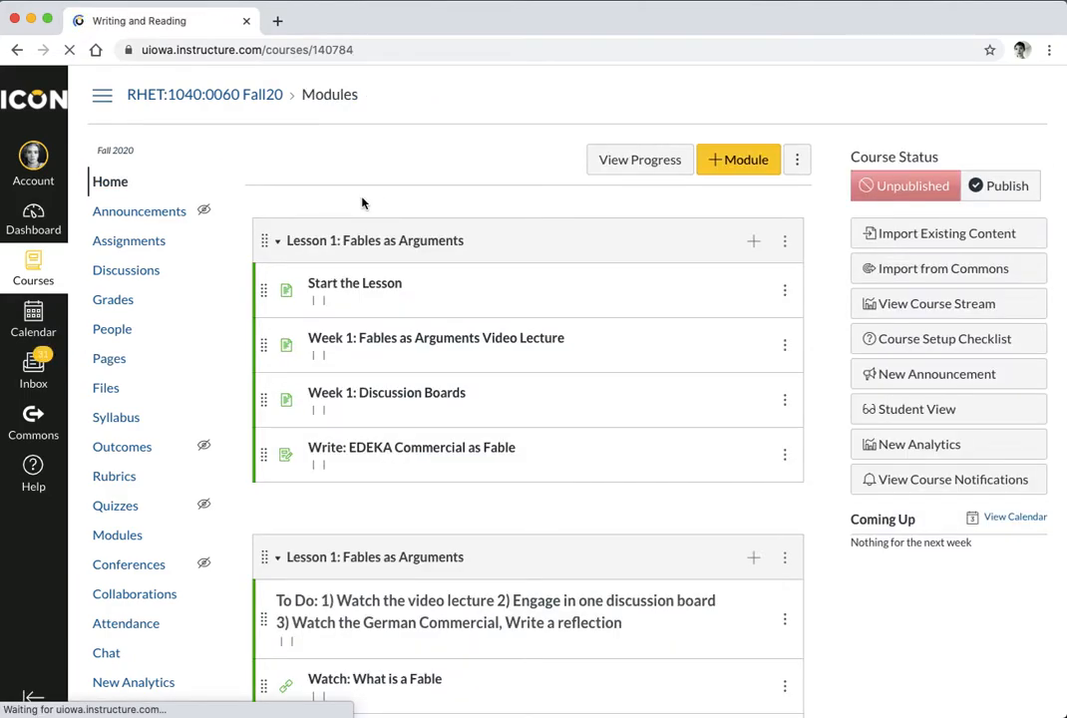
Make the Homepage page the course Front Page from the Pages list
left_click(111, 363)
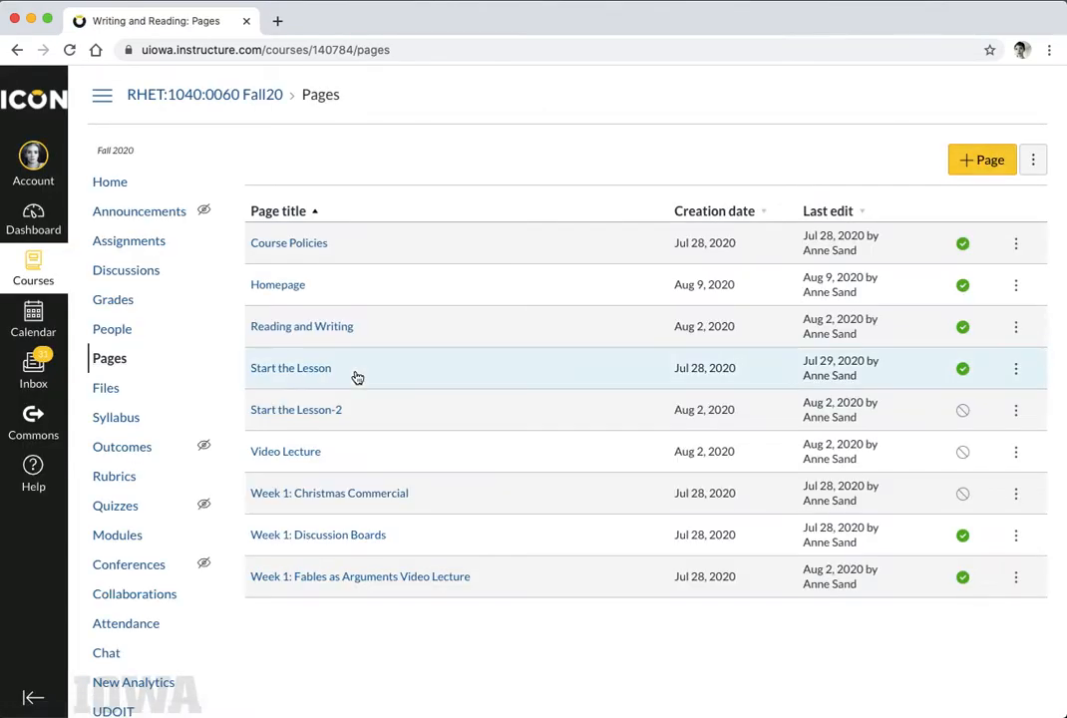
left_click(1016, 286)
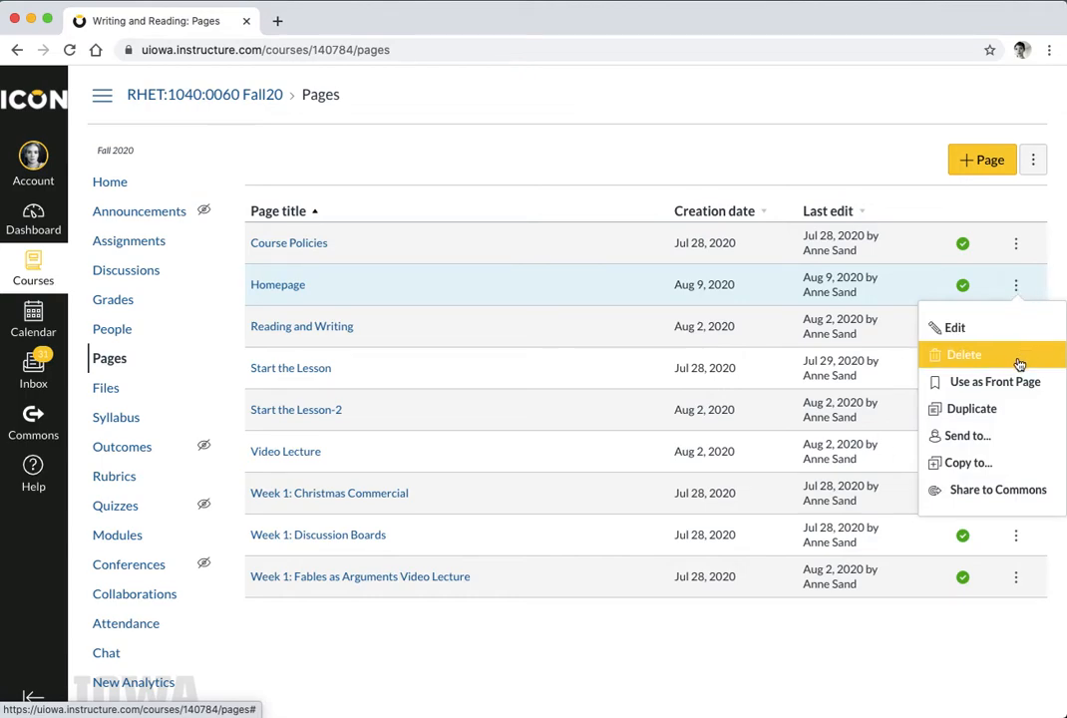
left_click(1016, 386)
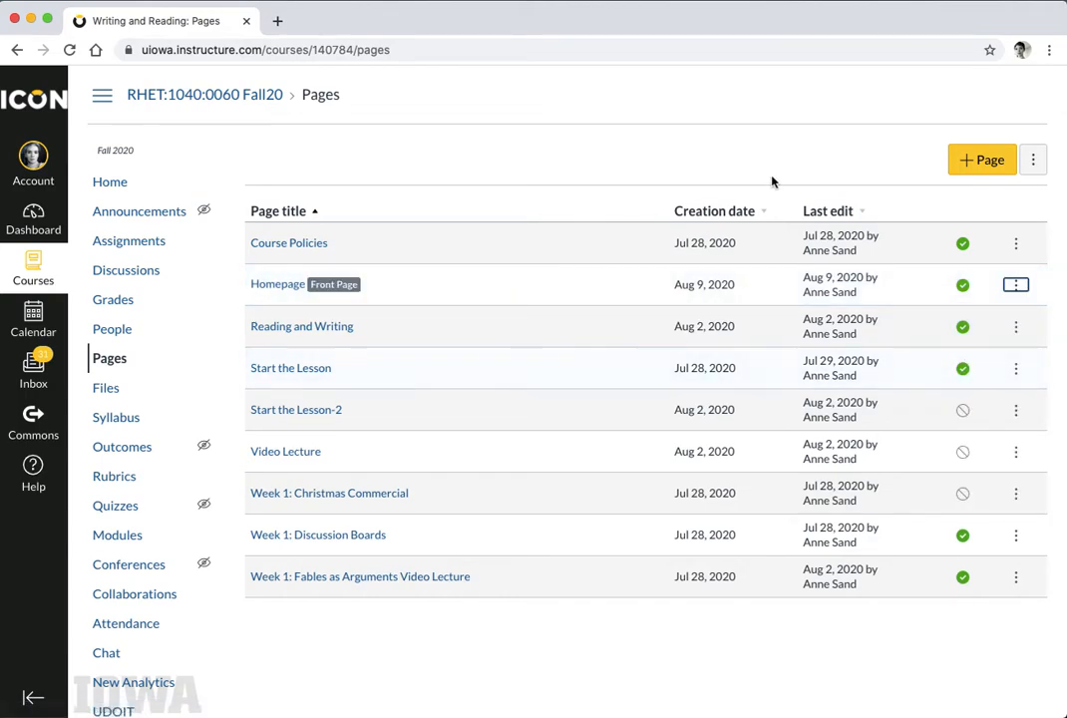
left_click(112, 360)
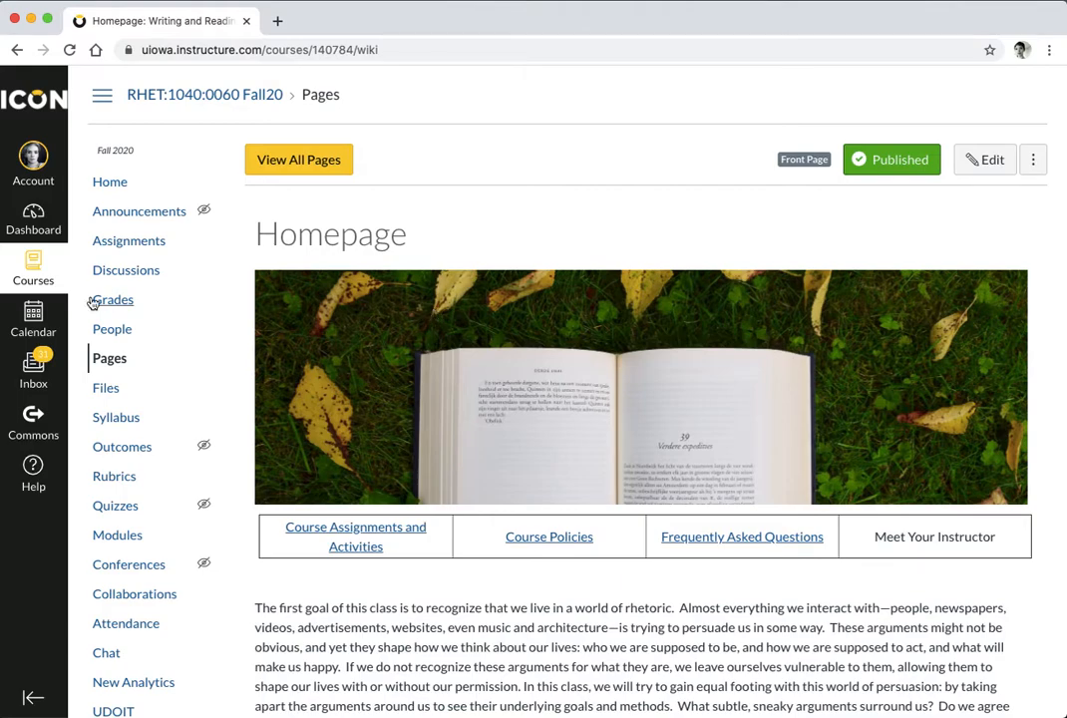
Set the course home page to display the Pages Front Page
left_click(117, 180)
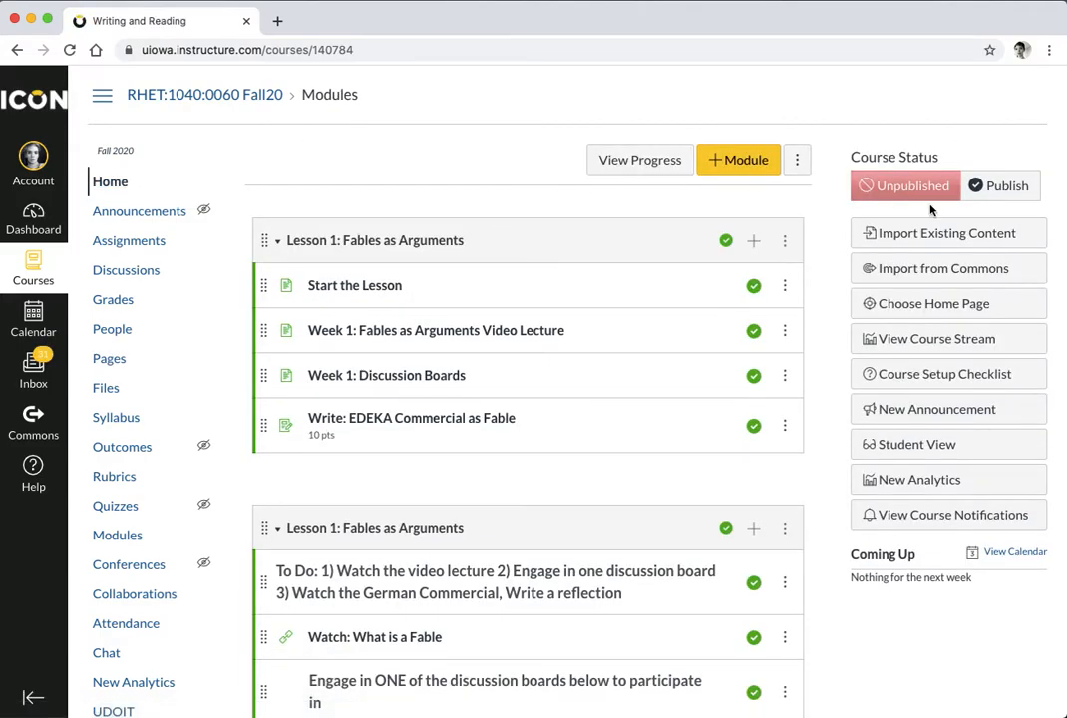
left_click(941, 315)
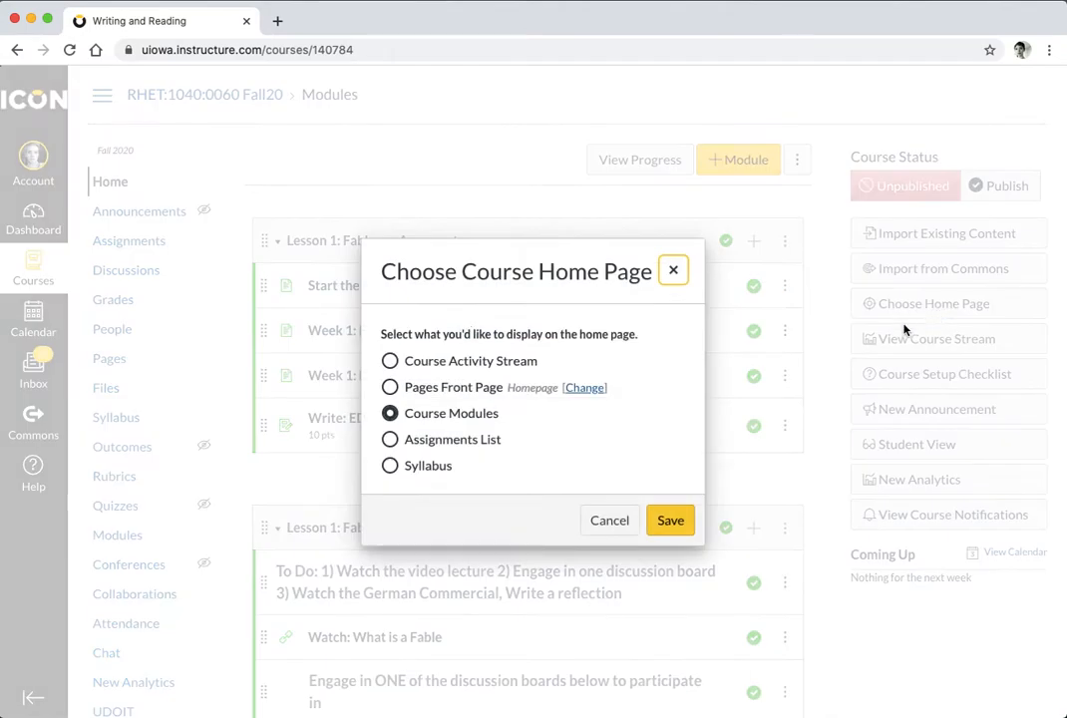
left_click(389, 387)
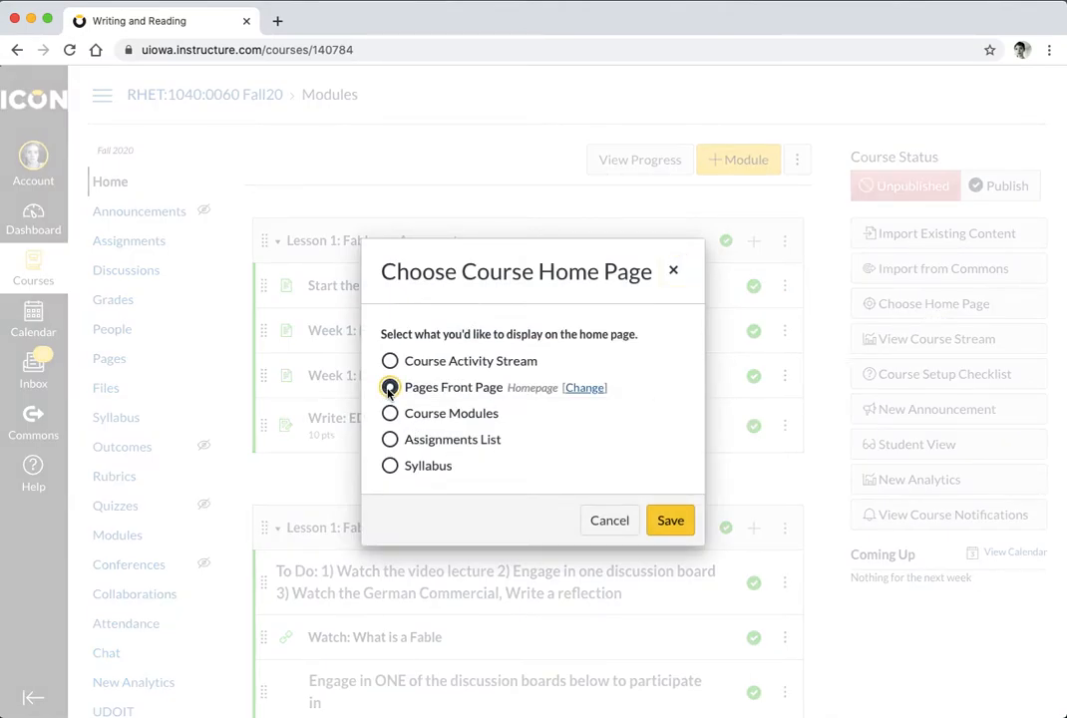
left_click(676, 527)
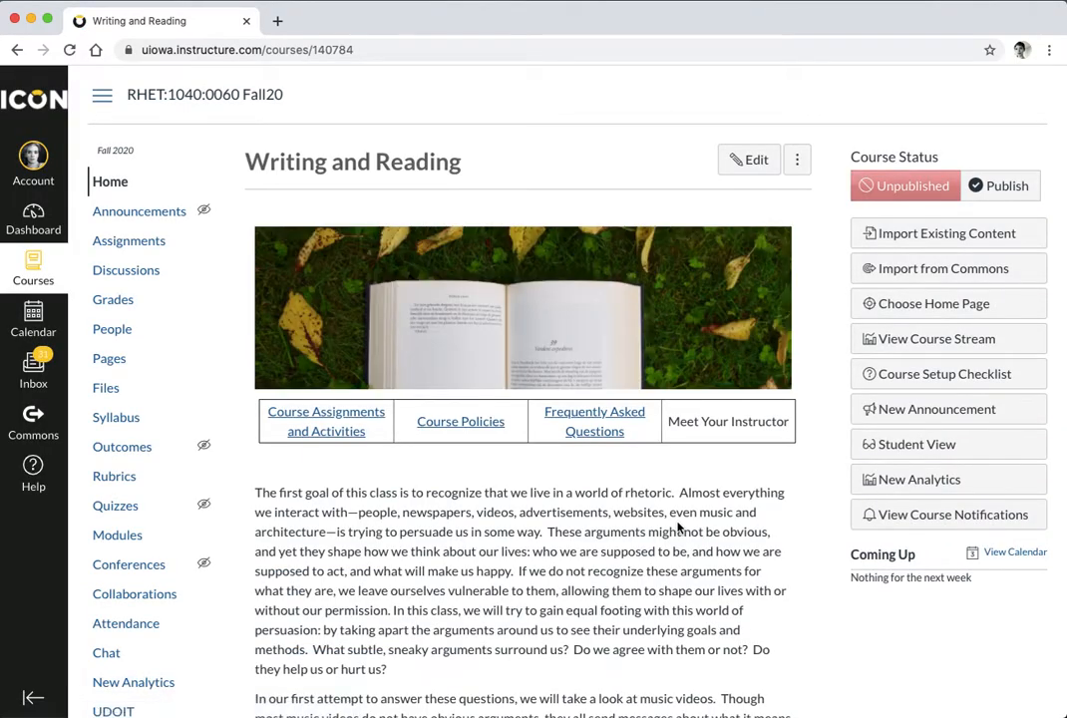
Review the reloaded course home, checking the 'Writing and Reading' title above the banner and link table
scroll(676, 527, "down", 10)
scroll(679, 524, "up", 10)
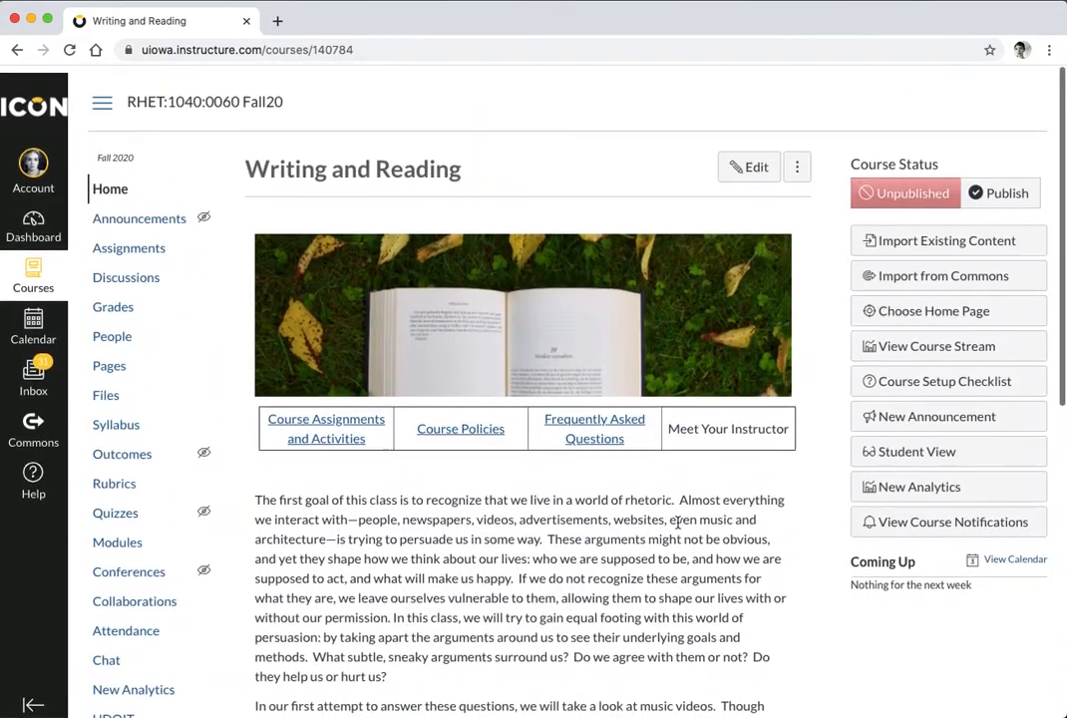
scroll(677, 522, "down", 1)
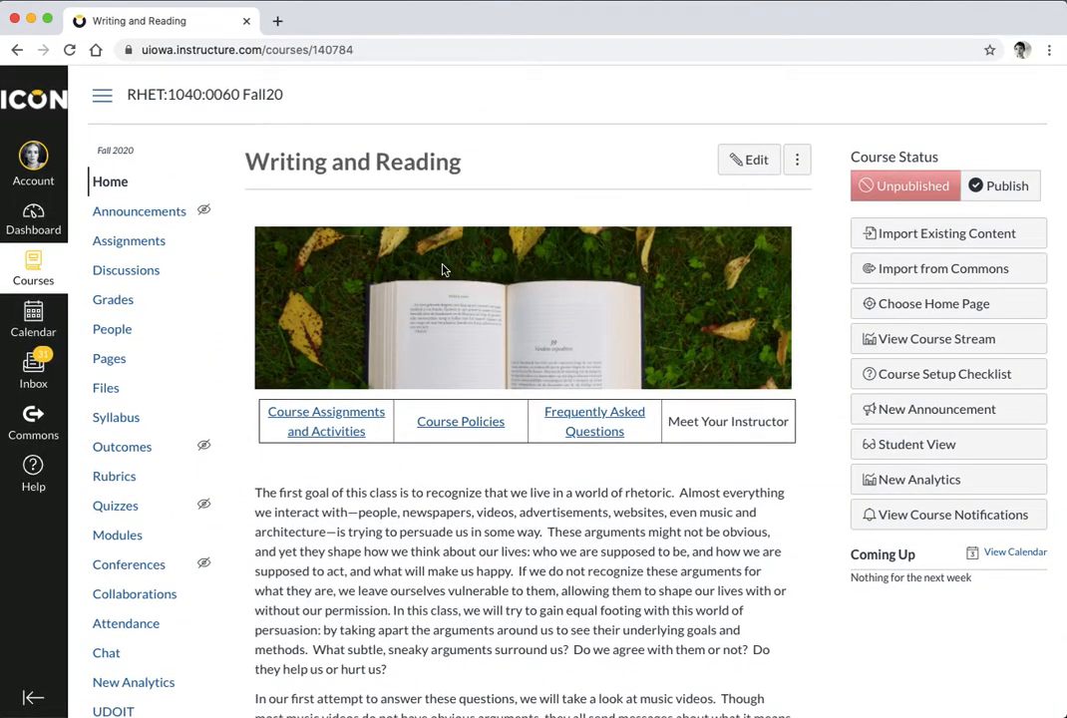
left_click_drag(461, 161, 243, 165)
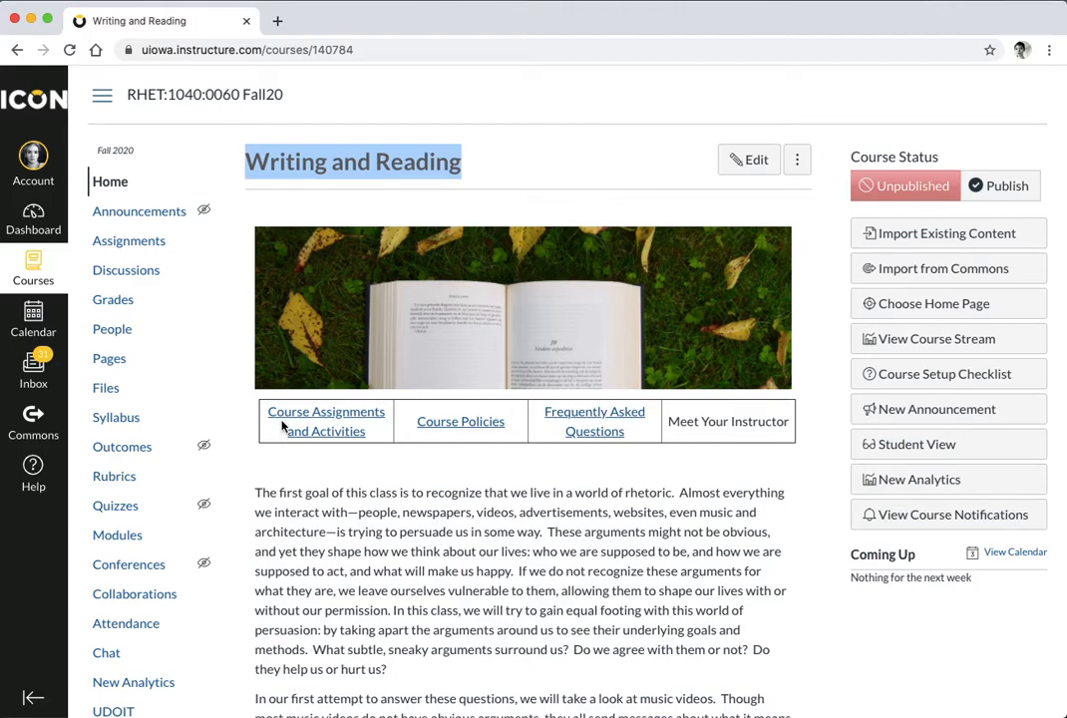
left_click_drag(465, 162, 202, 148)
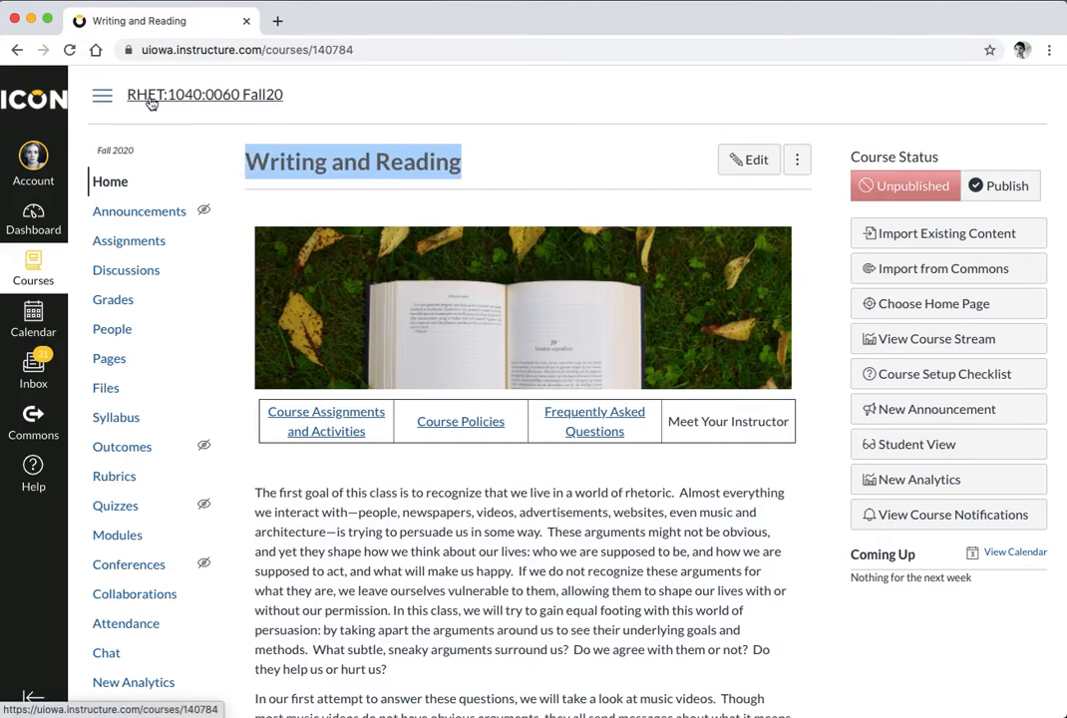
left_click(337, 196)
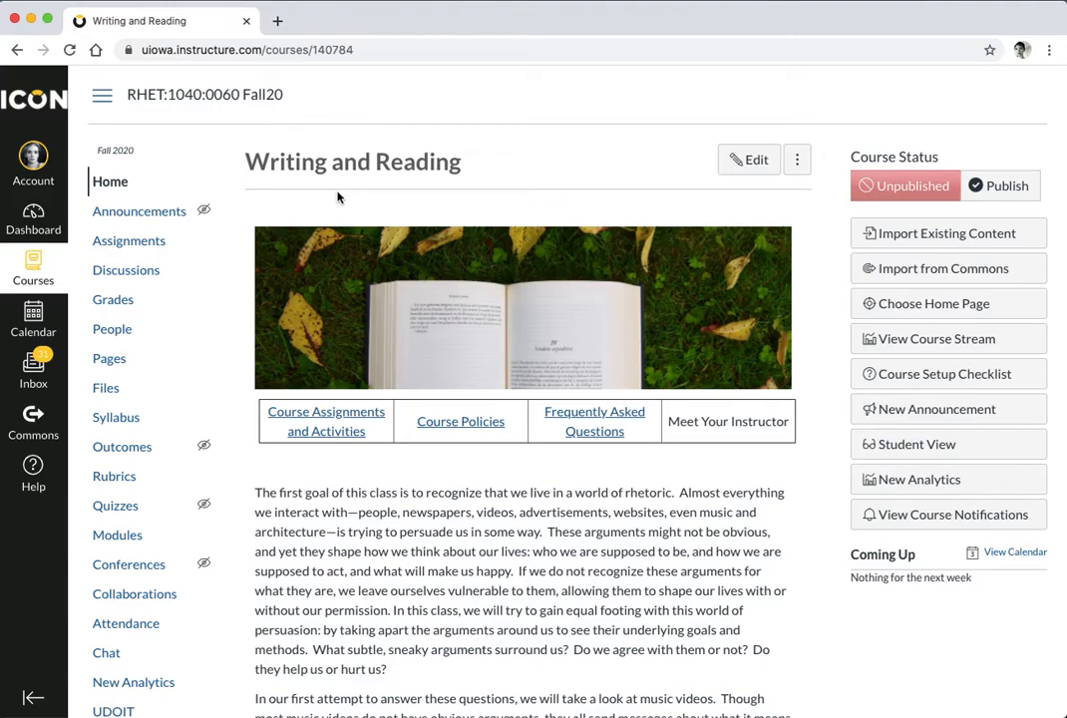
scroll(337, 197, "down", 5)
Open course Settings and check the course name 'Writing and Reading' on Course Details
left_click(129, 538)
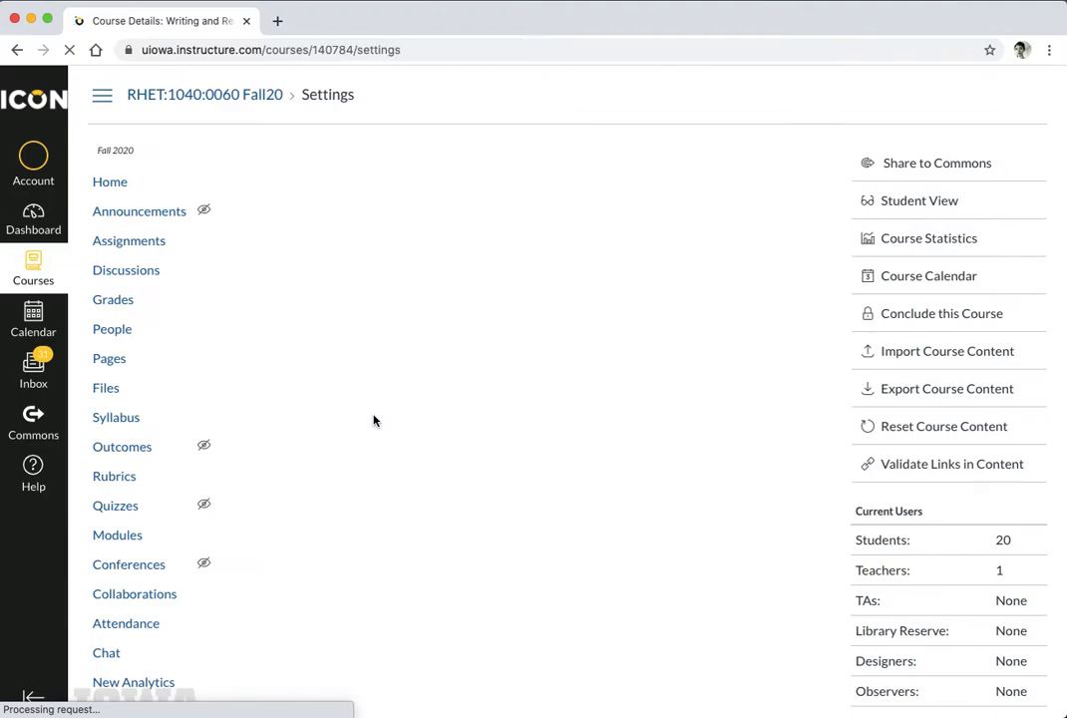
left_click(483, 385)
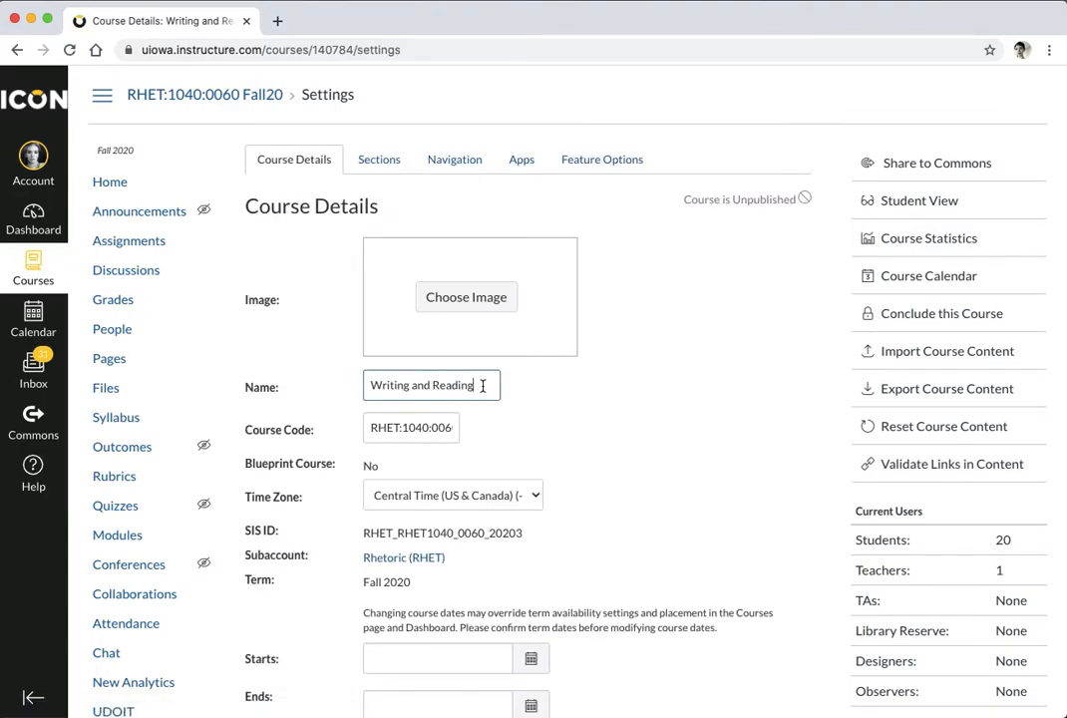
left_click_drag(483, 386, 371, 387)
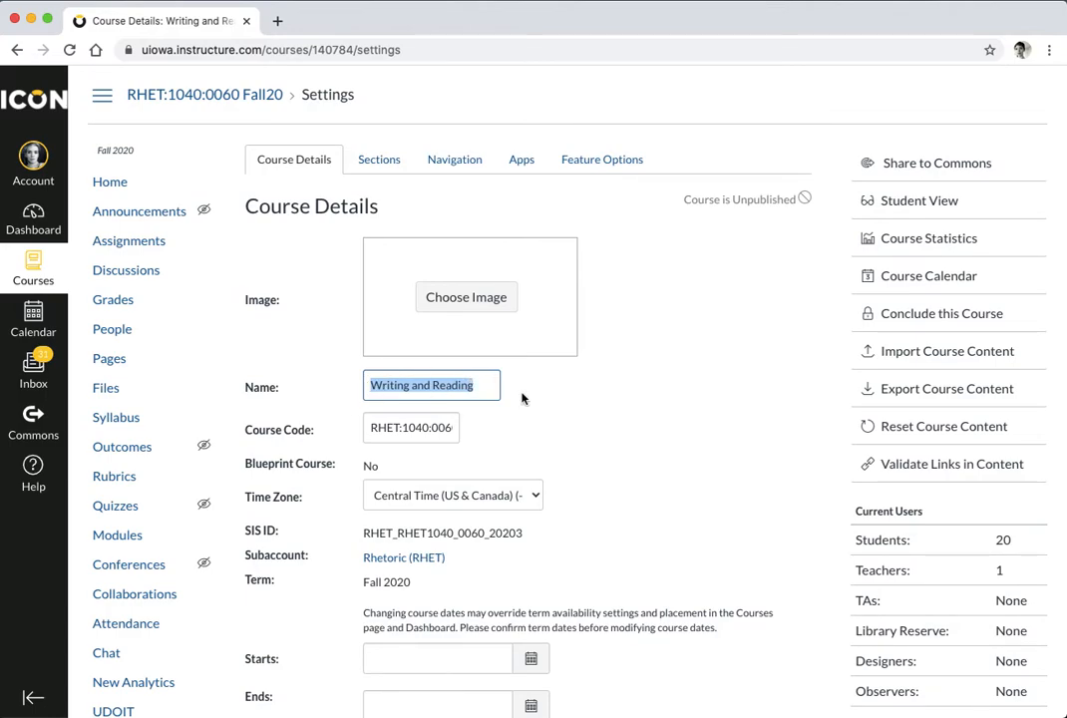
left_click(624, 425)
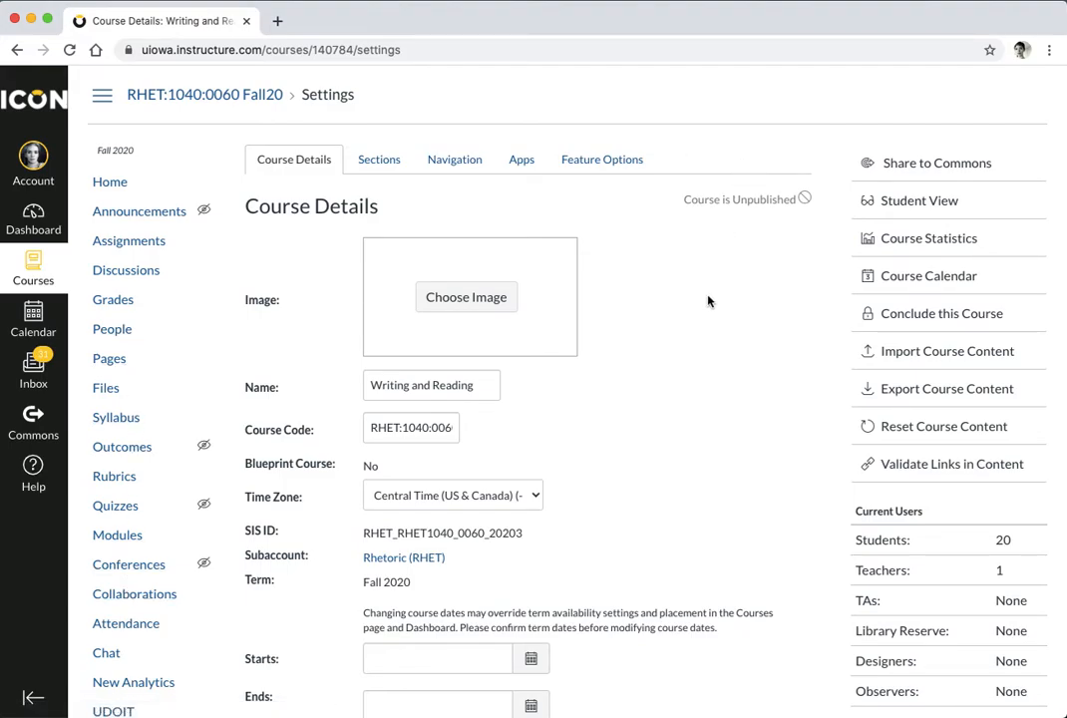
scroll(707, 301, "down", 5)
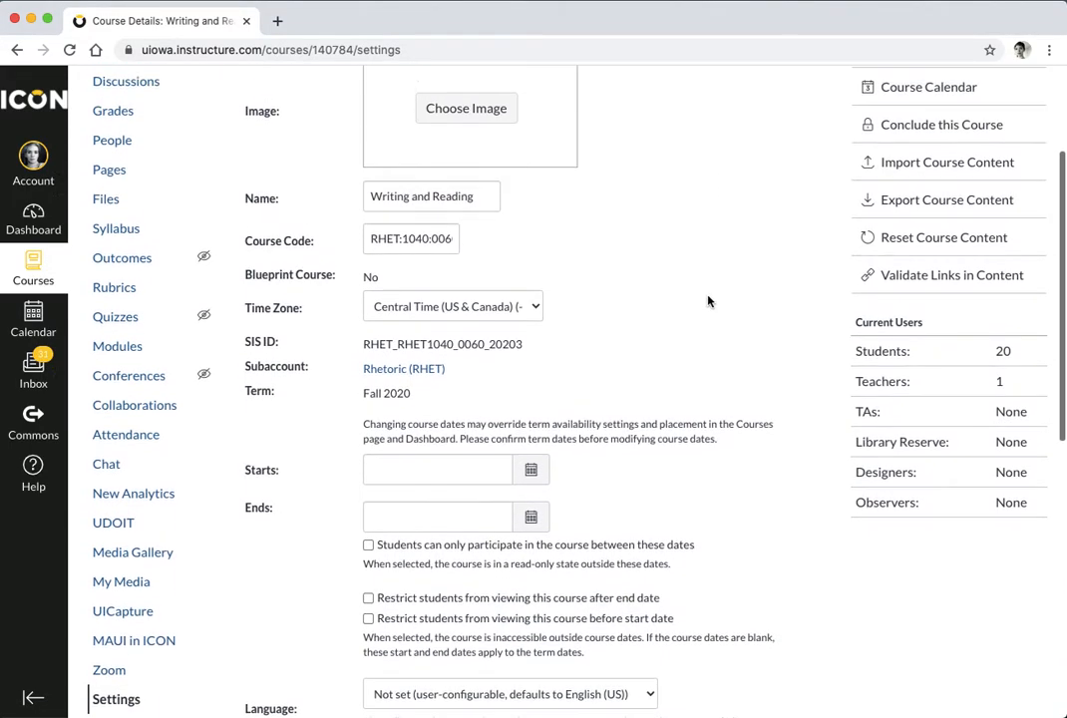
scroll(708, 301, "up", 5)
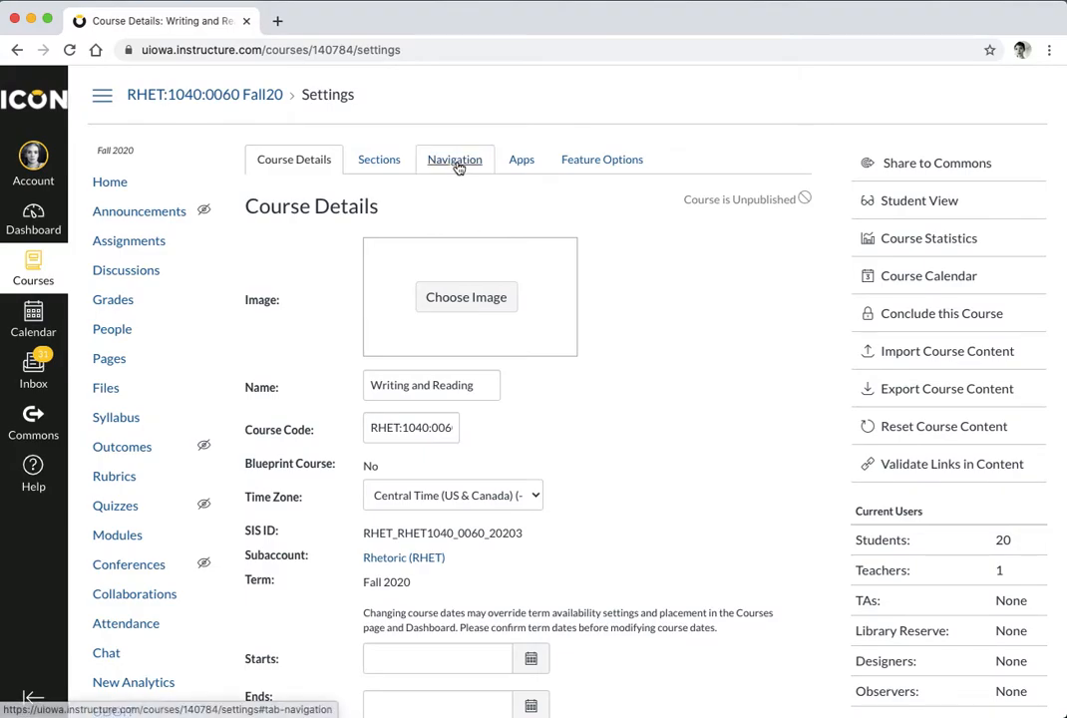
In the Navigation tab, hide UDOIT and New Analytics from students
left_click(456, 161)
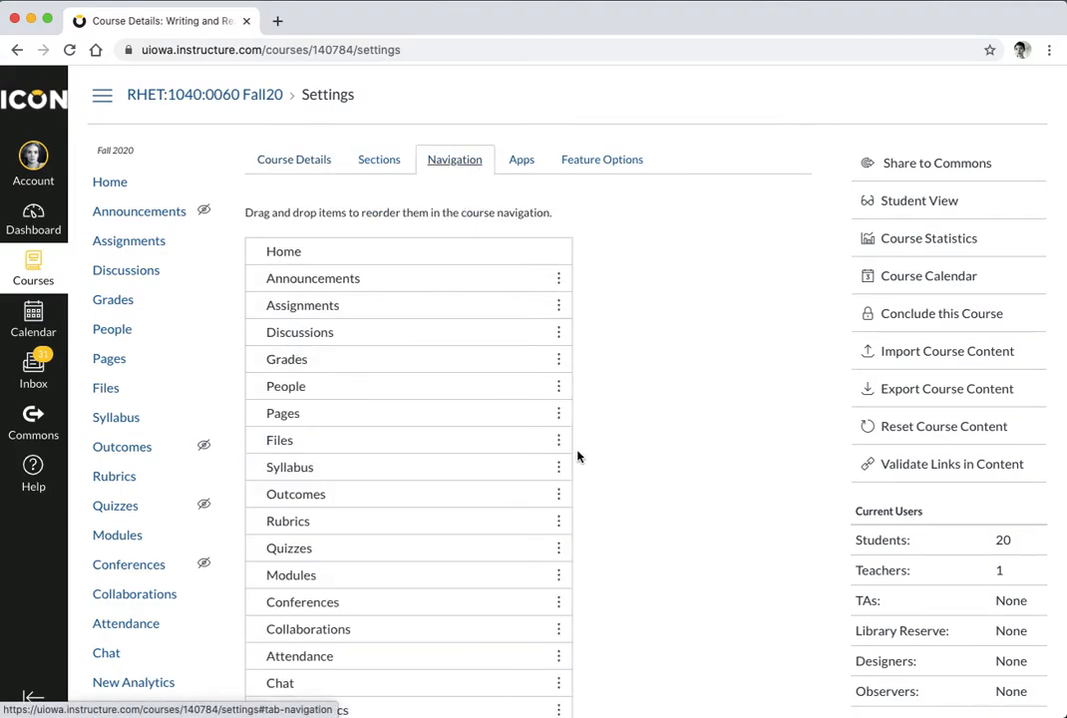
scroll(642, 538, "down", 2)
scroll(644, 541, "down", 4)
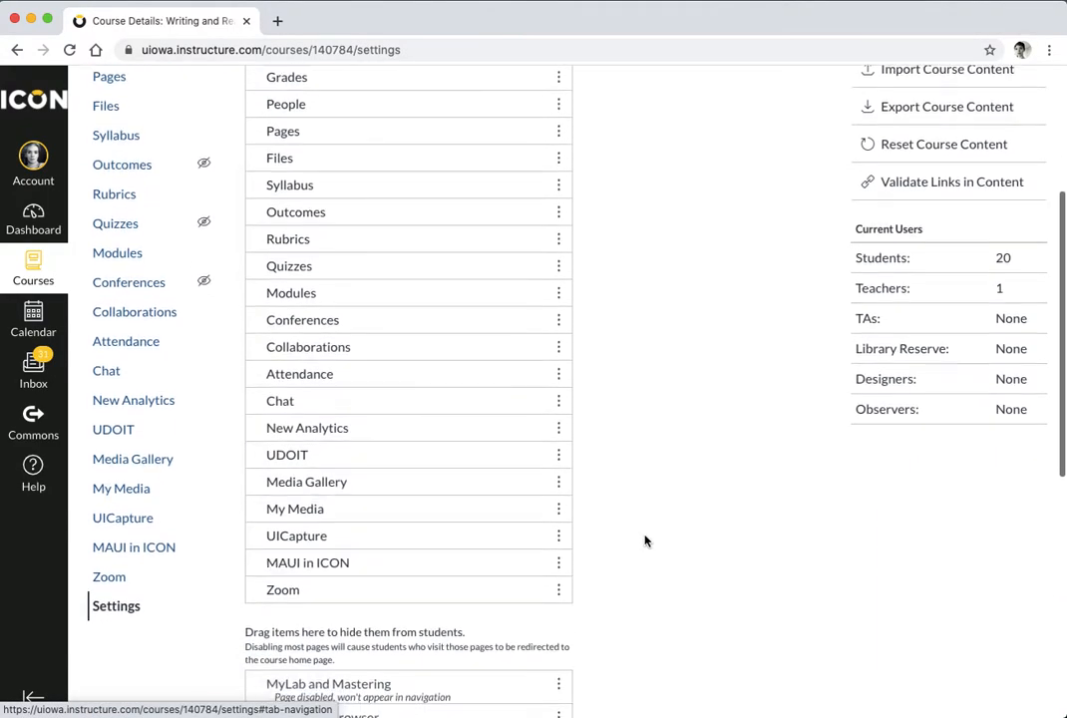
scroll(644, 540, "up", 3)
scroll(644, 540, "down", 1)
scroll(644, 540, "down", 1)
scroll(644, 540, "up", 1)
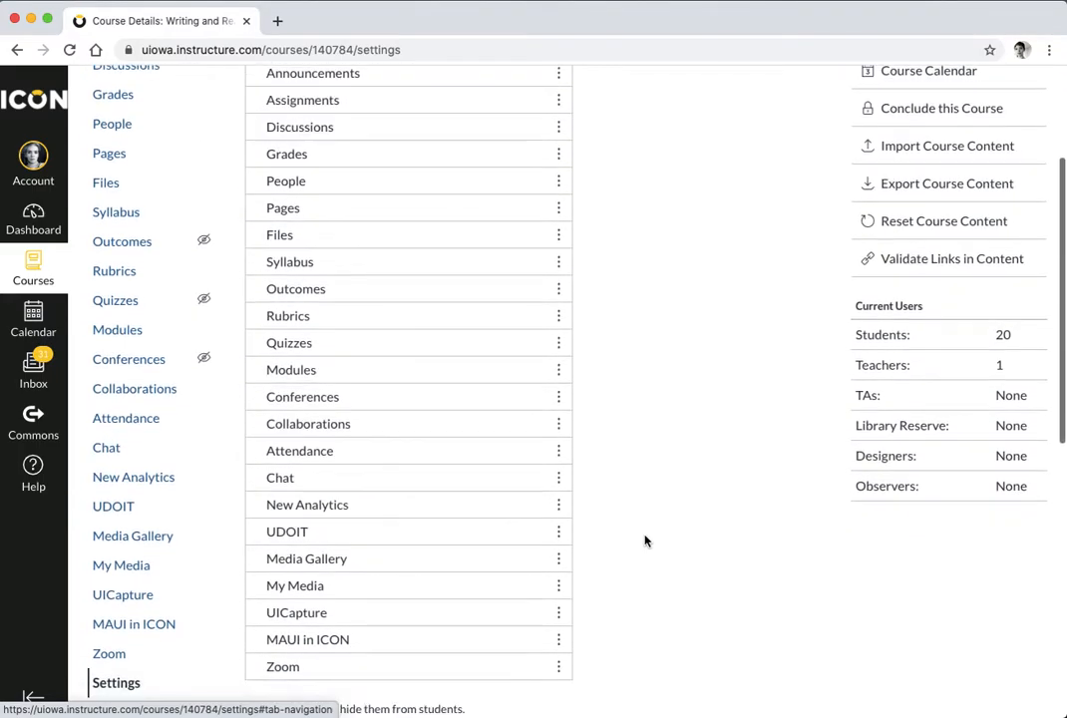
scroll(644, 540, "down", 6)
scroll(644, 540, "up", 1)
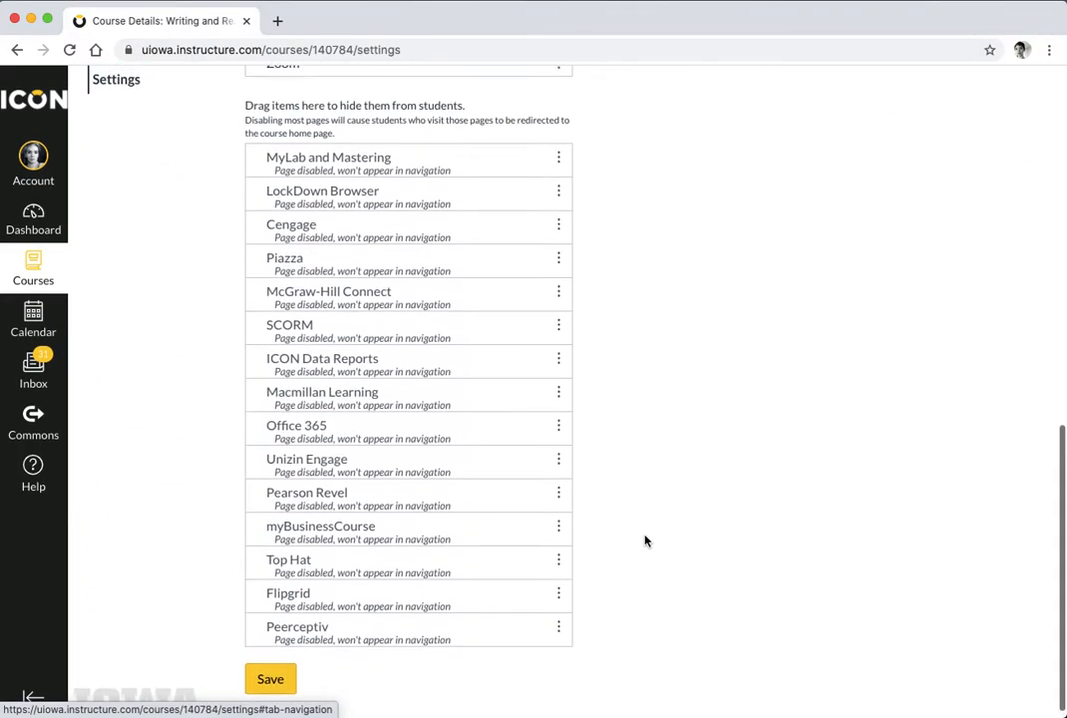
scroll(644, 541, "down", 1)
scroll(644, 540, "up", 10)
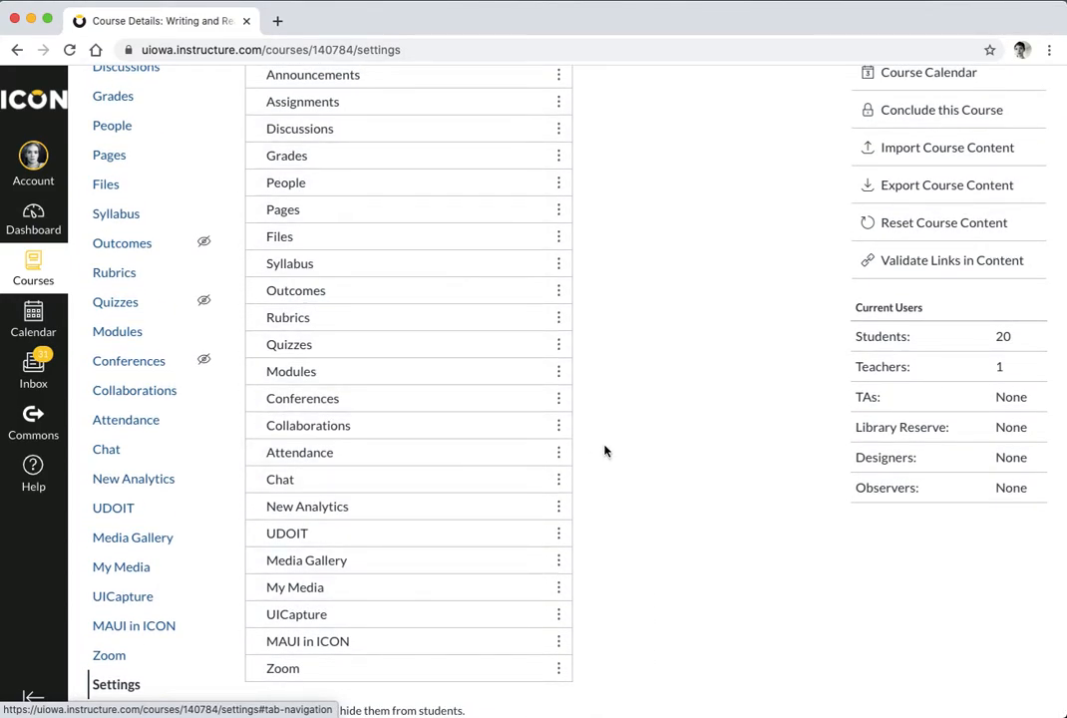
scroll(672, 485, "up", 1)
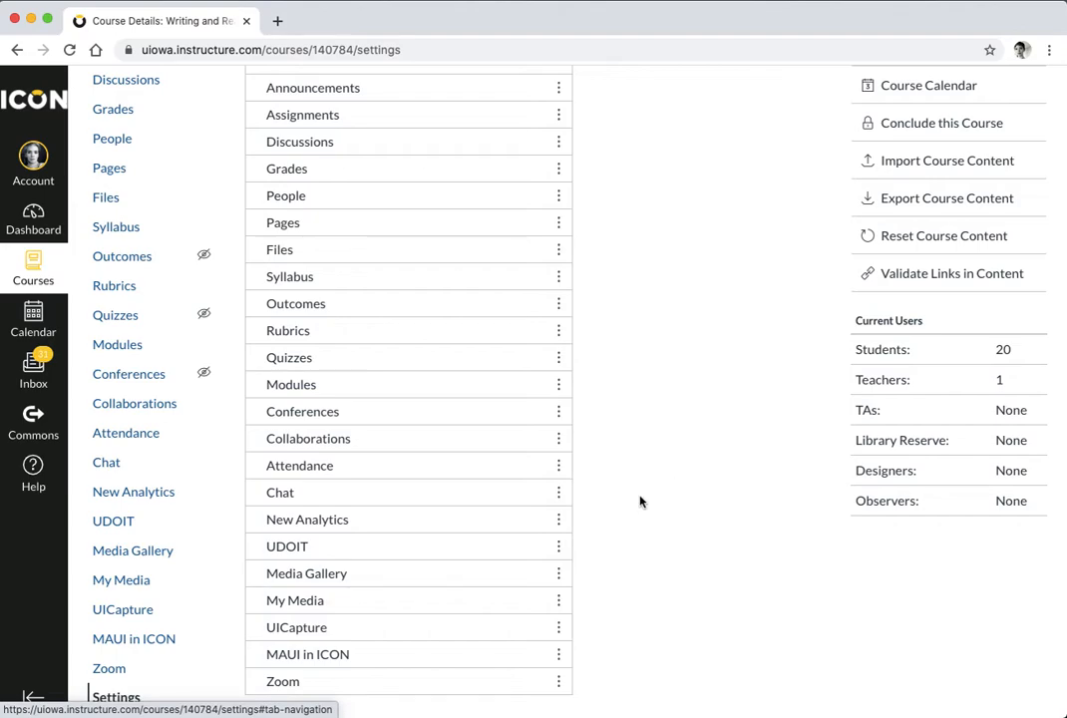
scroll(569, 570, "down", 5)
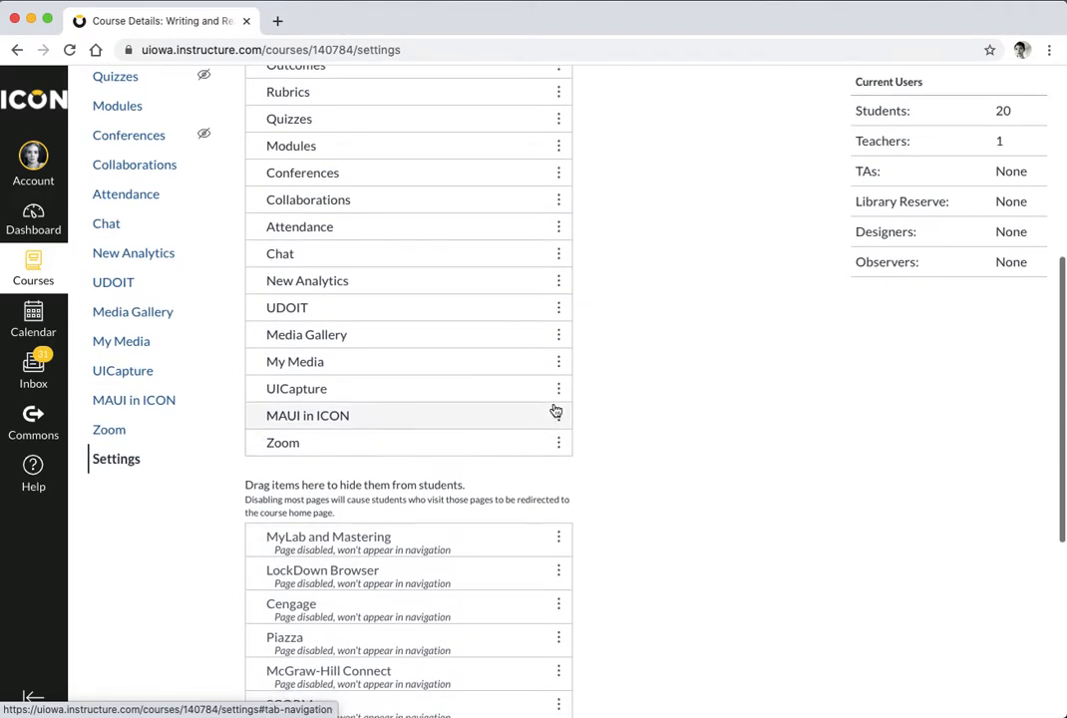
left_click_drag(478, 309, 463, 565)
left_click_drag(419, 278, 410, 572)
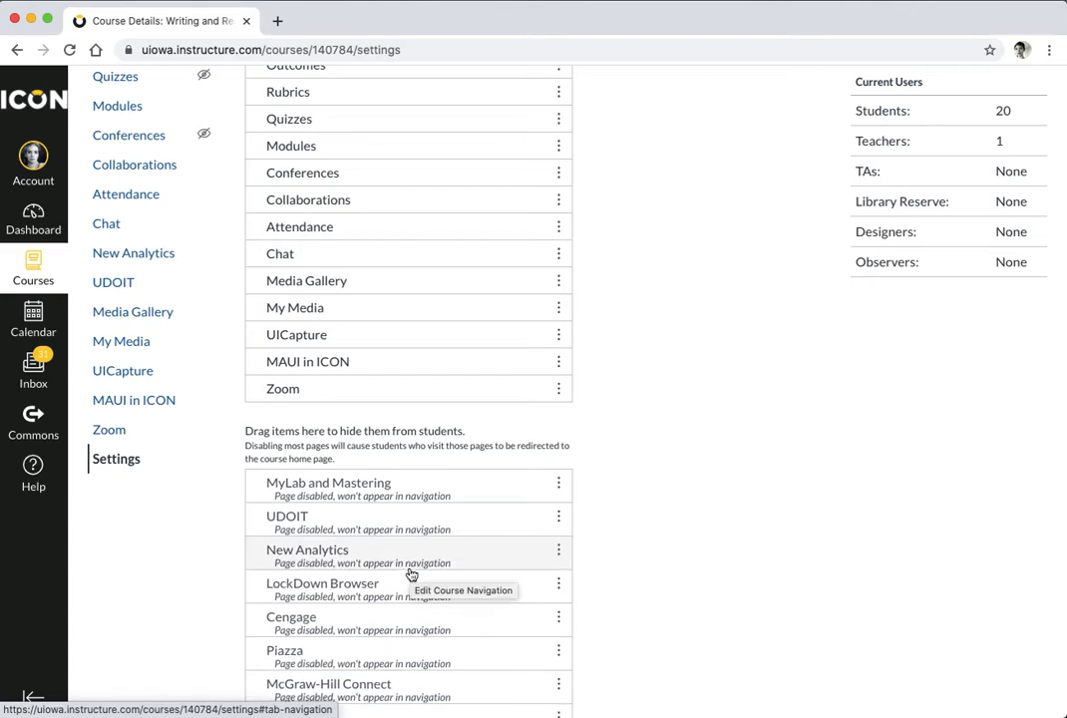
Hide Chat, Media Gallery, Collaborations, Conferences, Quizzes and Rubrics from students
scroll(431, 358, "up", 2)
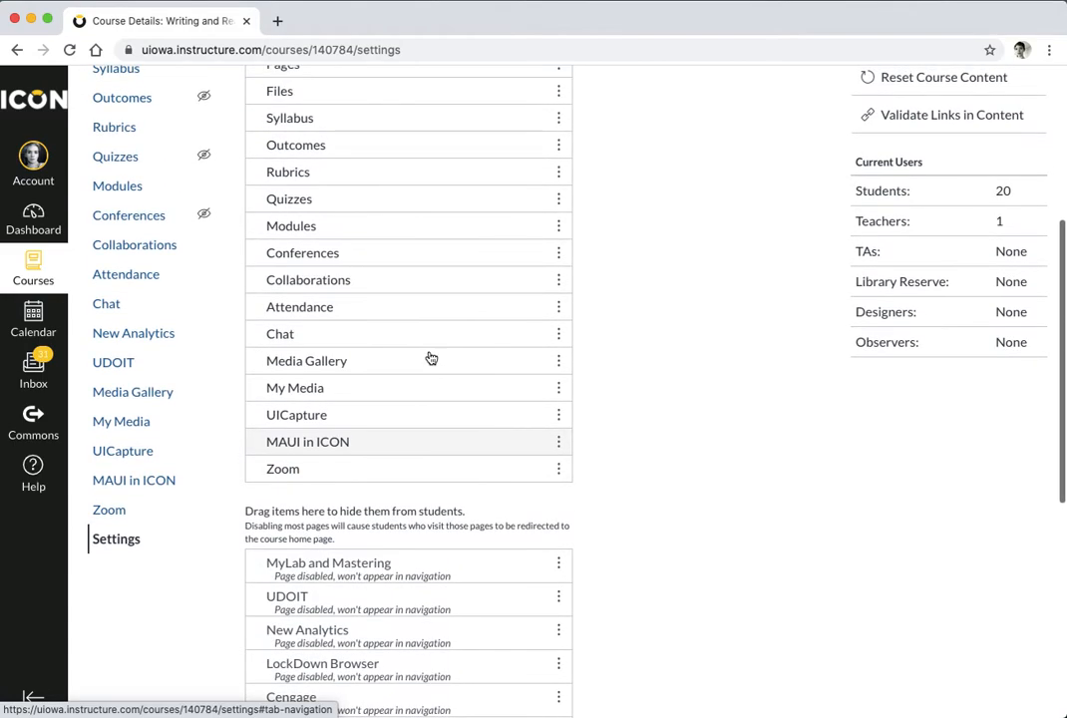
left_click_drag(426, 342, 419, 641)
left_click_drag(407, 340, 388, 643)
left_click_drag(379, 289, 375, 628)
left_click_drag(370, 248, 363, 600)
scroll(381, 259, "up", 2)
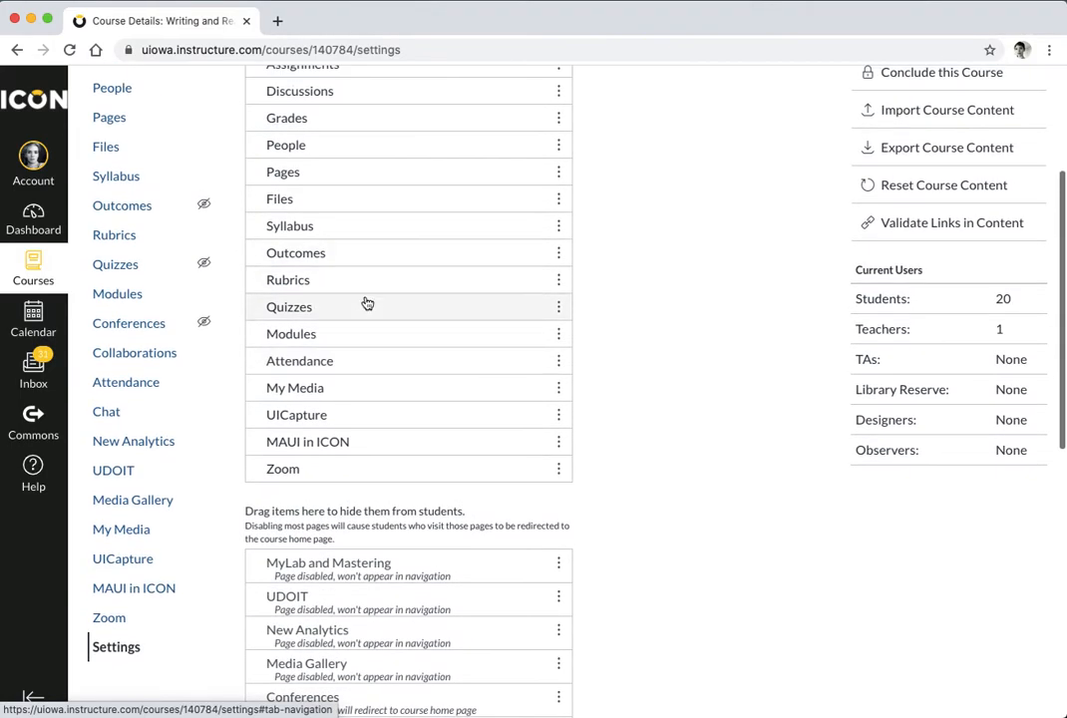
left_click_drag(364, 302, 356, 610)
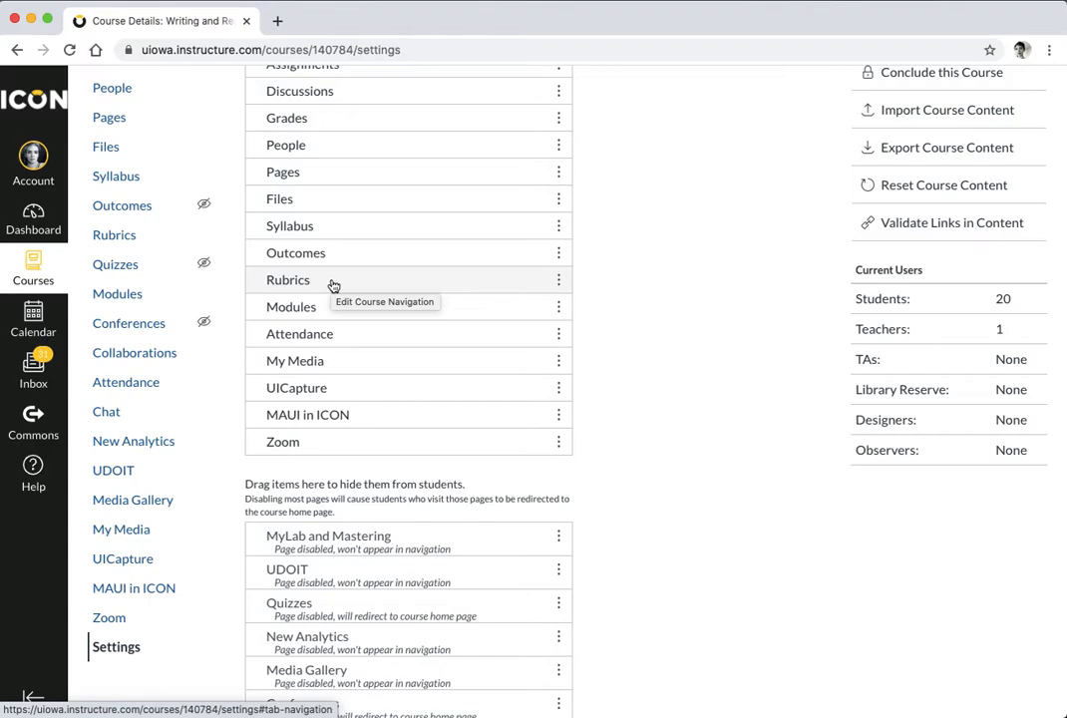
left_click_drag(333, 286, 336, 588)
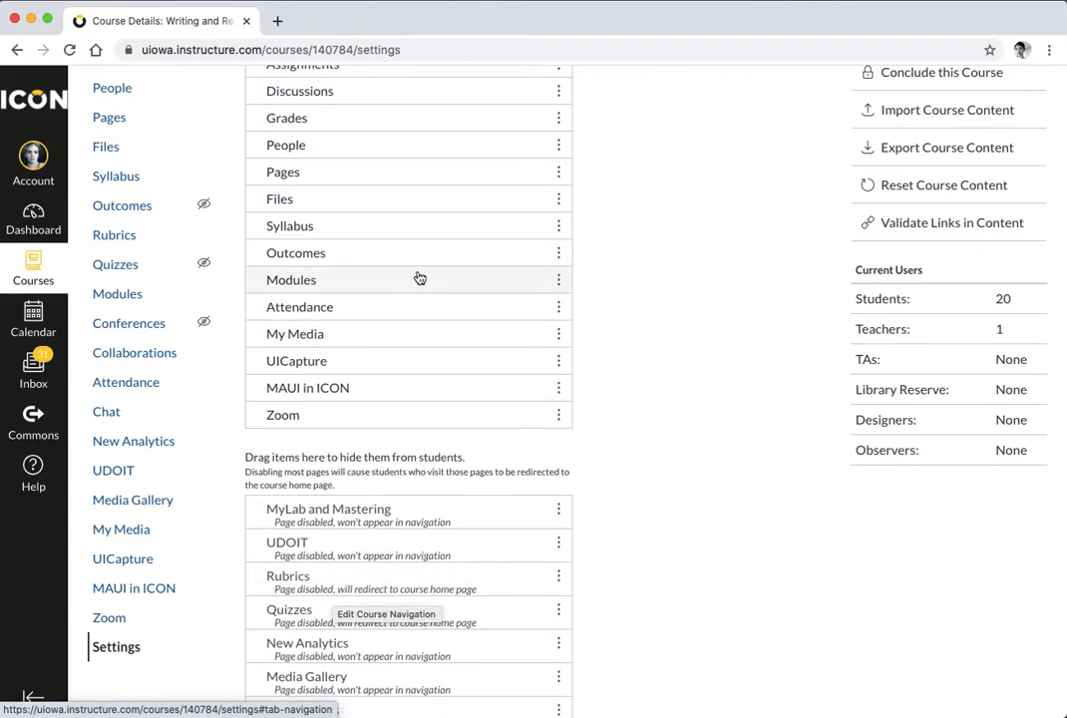
scroll(419, 278, "up", 3)
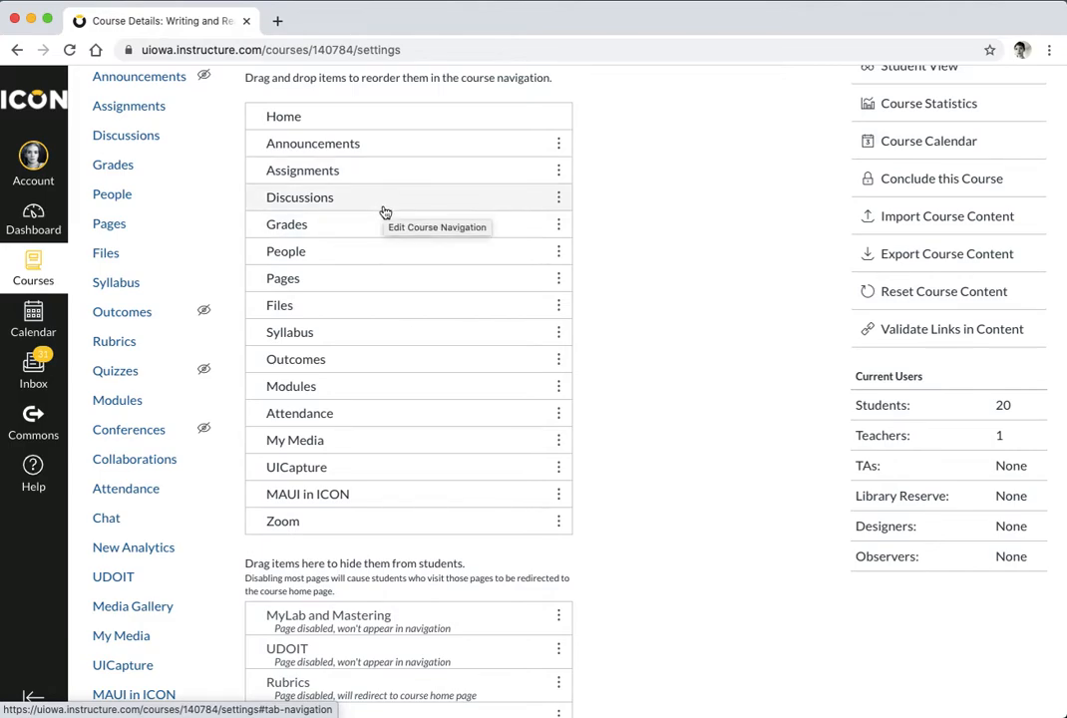
Hide Files, Pages, People and Outcomes from students
left_click_drag(373, 310, 368, 640)
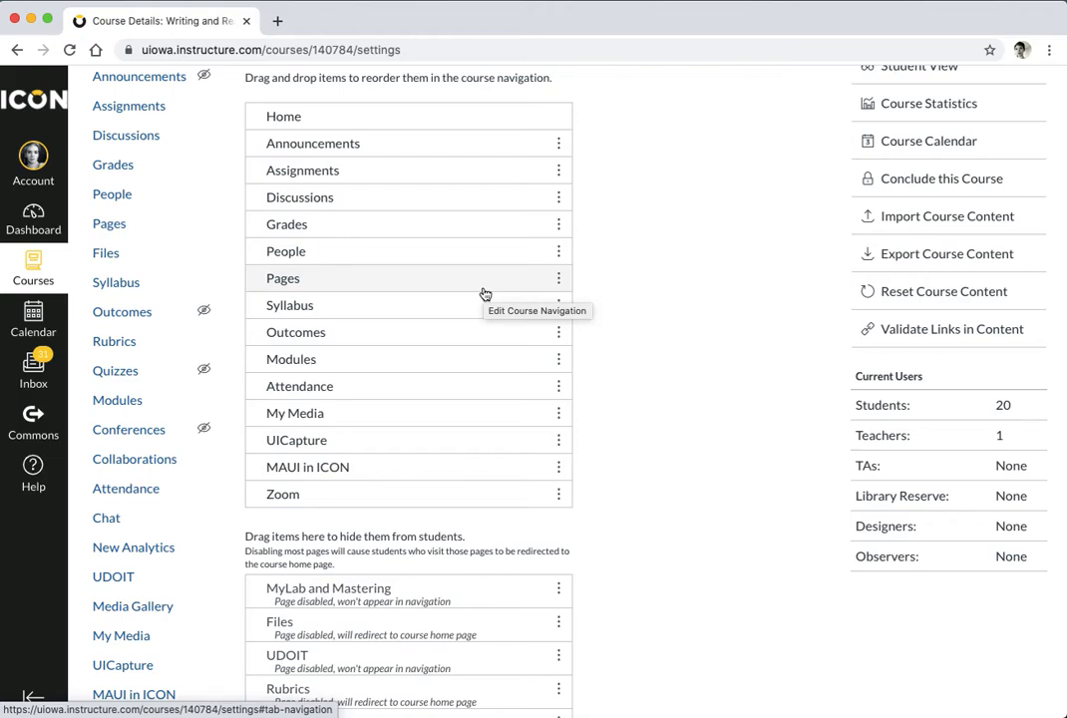
left_click_drag(484, 294, 455, 639)
scroll(459, 382, "up", 2)
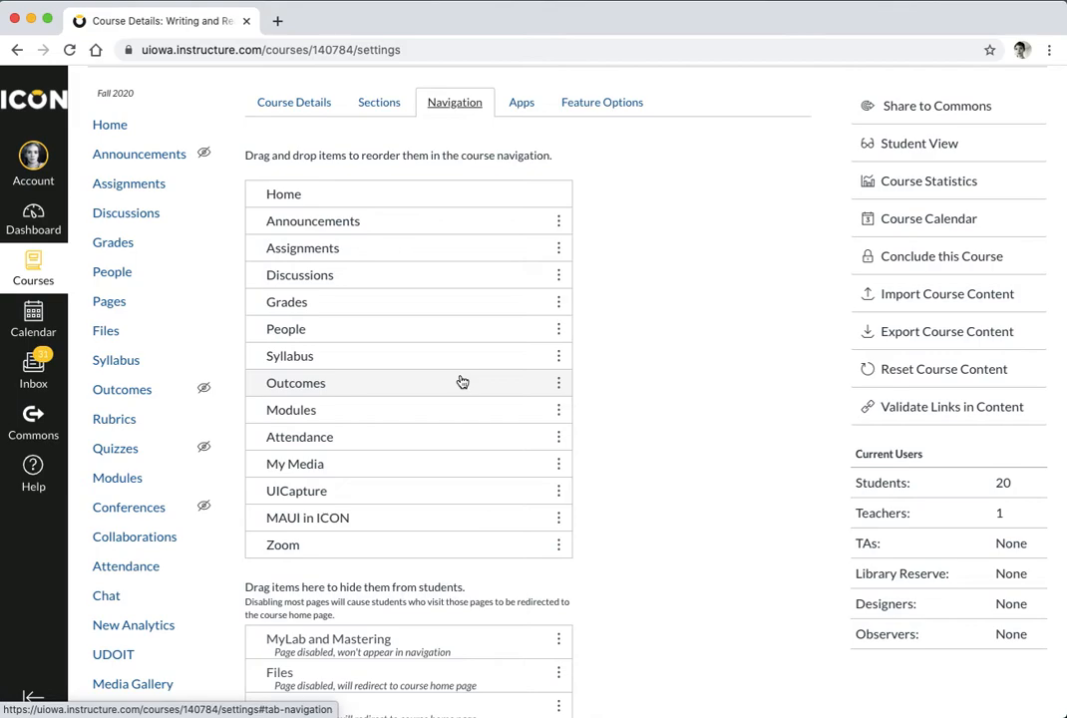
left_click_drag(464, 331, 437, 662)
scroll(446, 362, "up", 1)
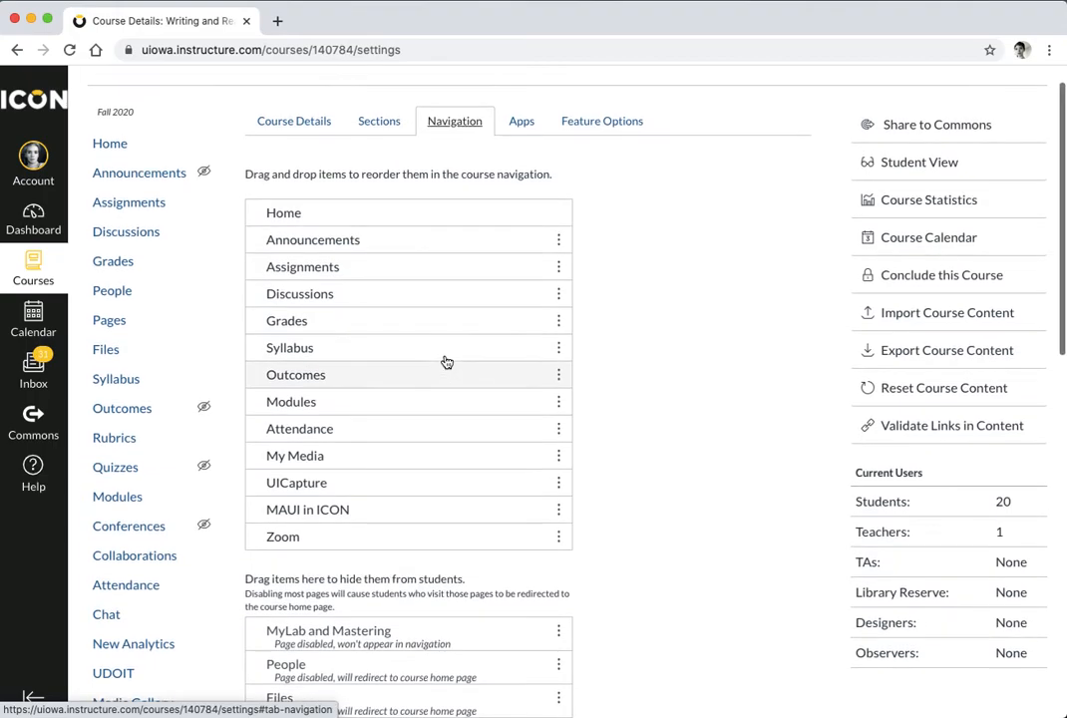
scroll(447, 362, "up", 1)
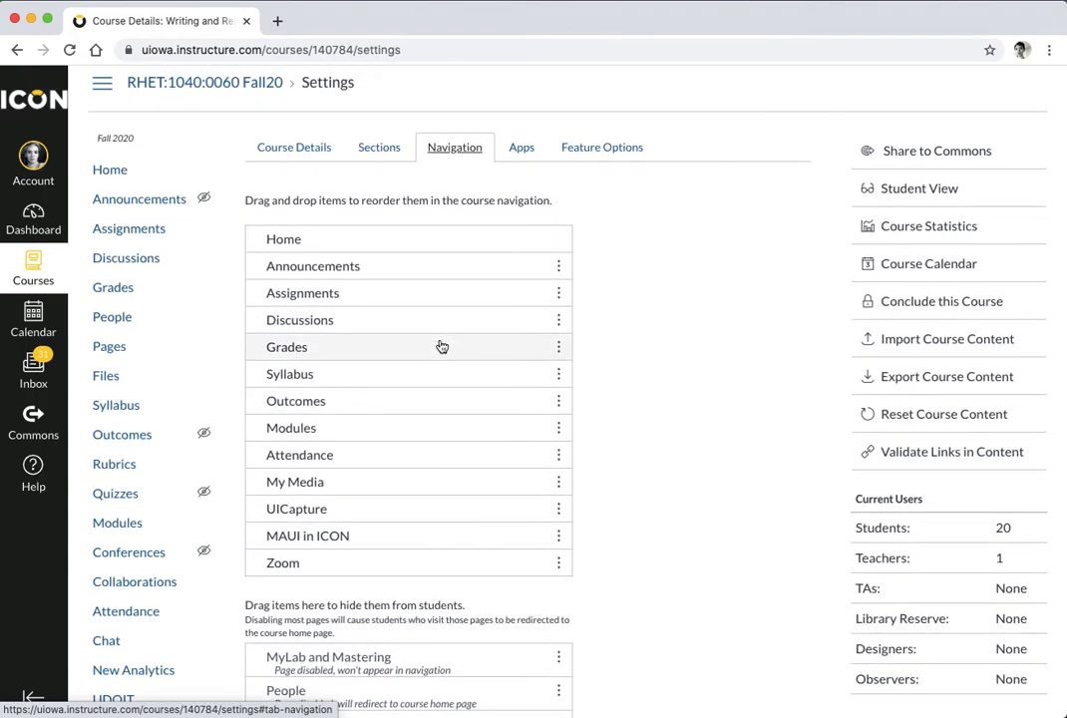
left_click_drag(437, 397, 441, 666)
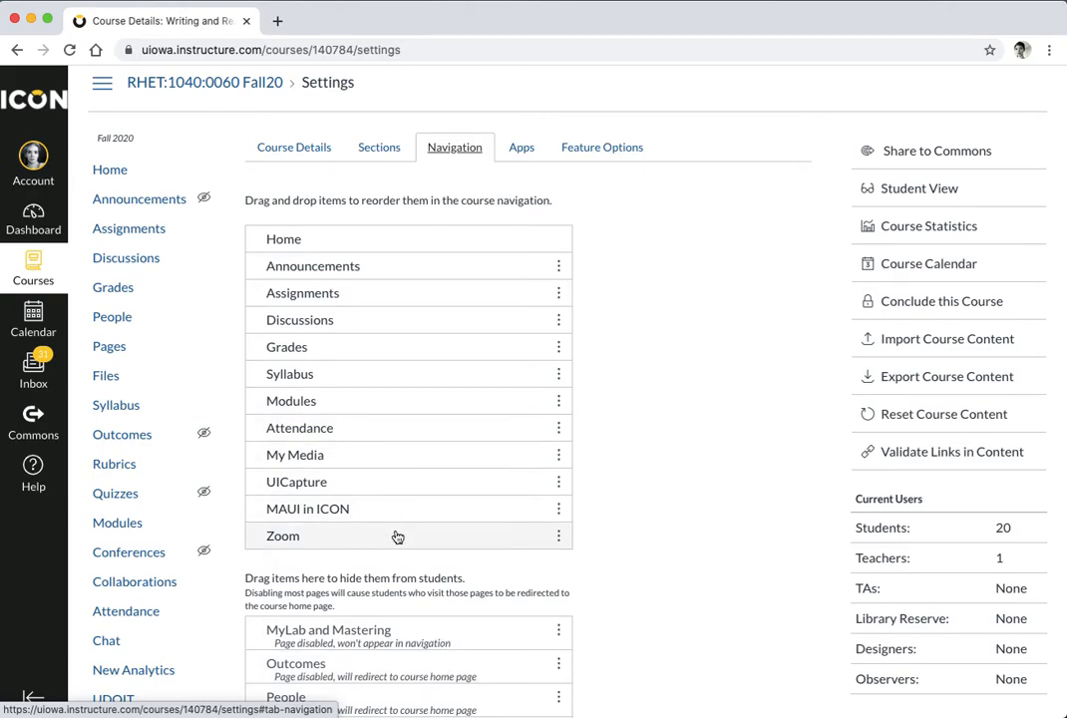
Move Zoom just below Announcements, save the course navigation, and return to Home
left_click_drag(397, 535, 410, 299)
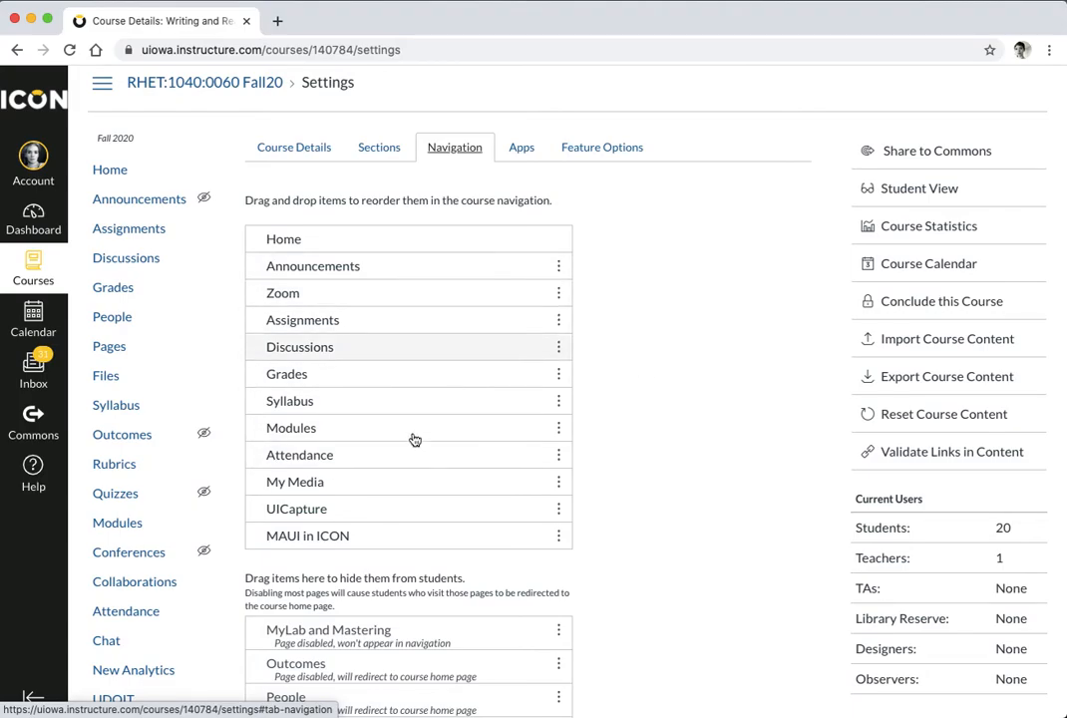
scroll(688, 493, "down", 3)
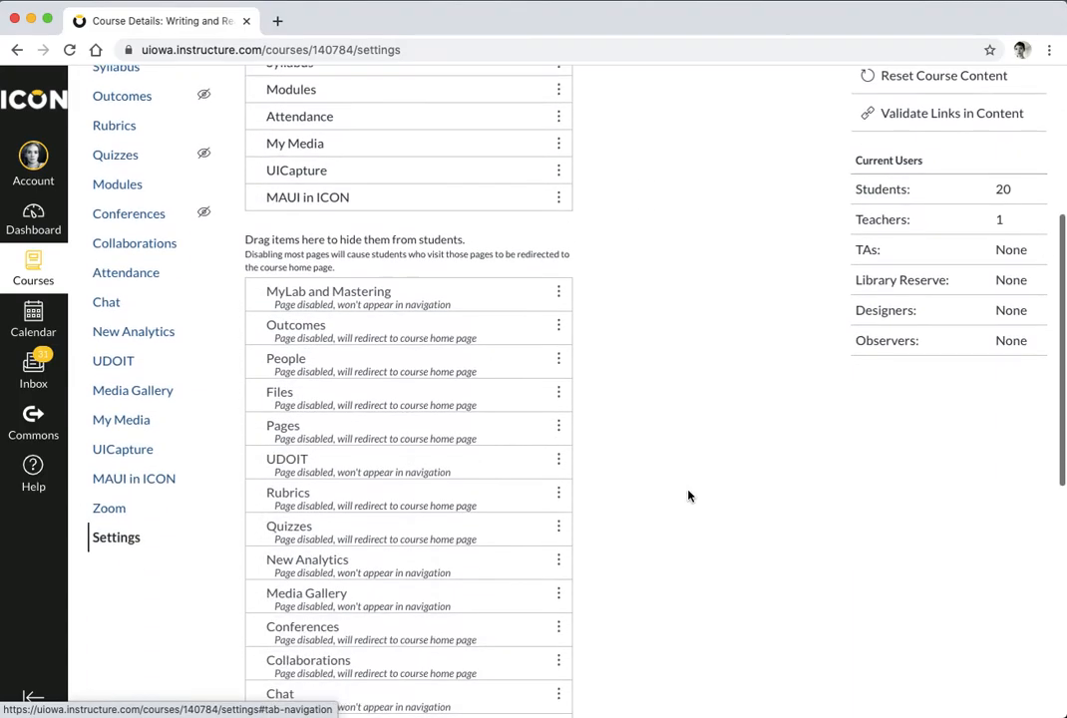
scroll(688, 496, "down", 5)
left_click(269, 670)
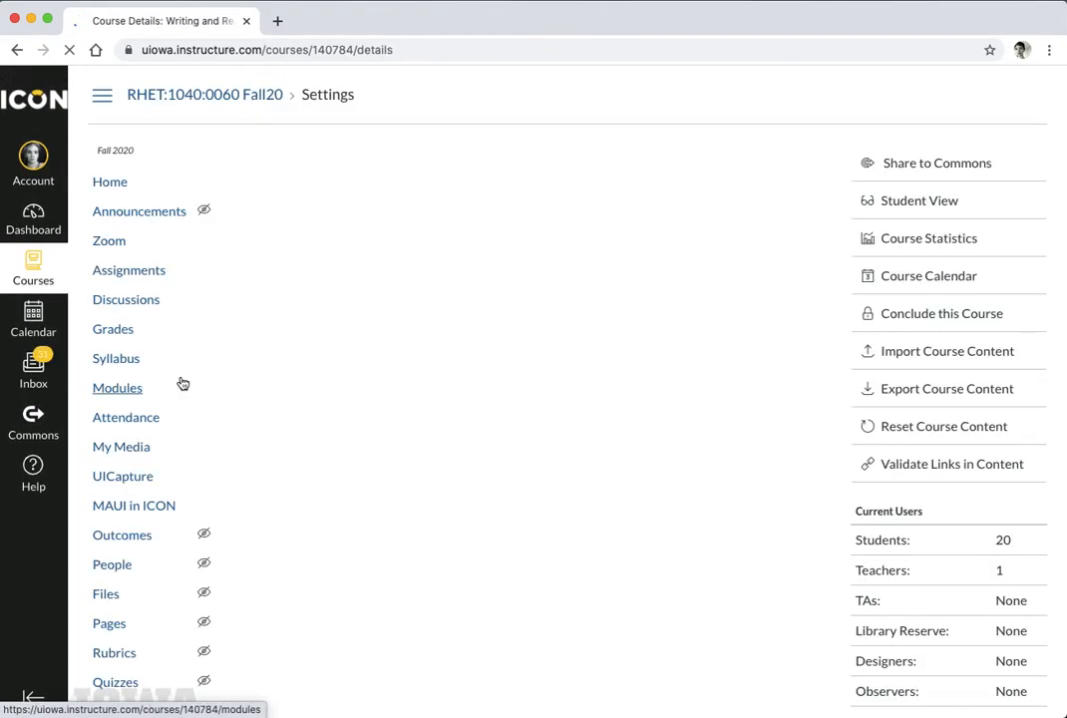
left_click(116, 186)
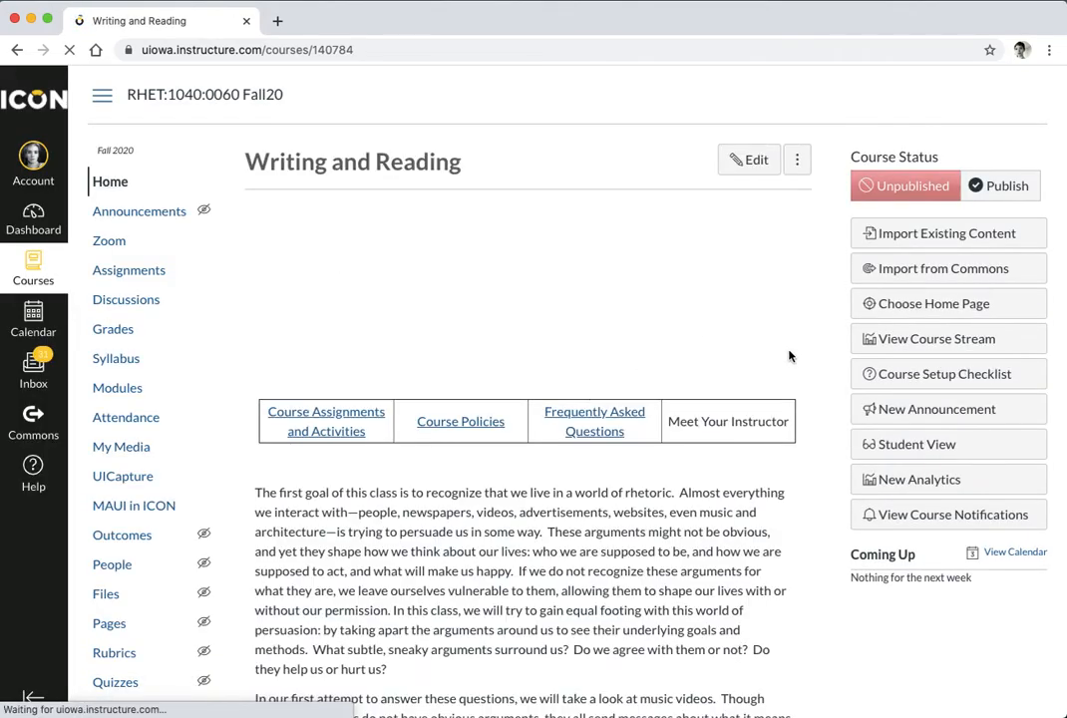
Preview the course in Student View and scroll through the Writing and Reading home page
left_click(916, 444)
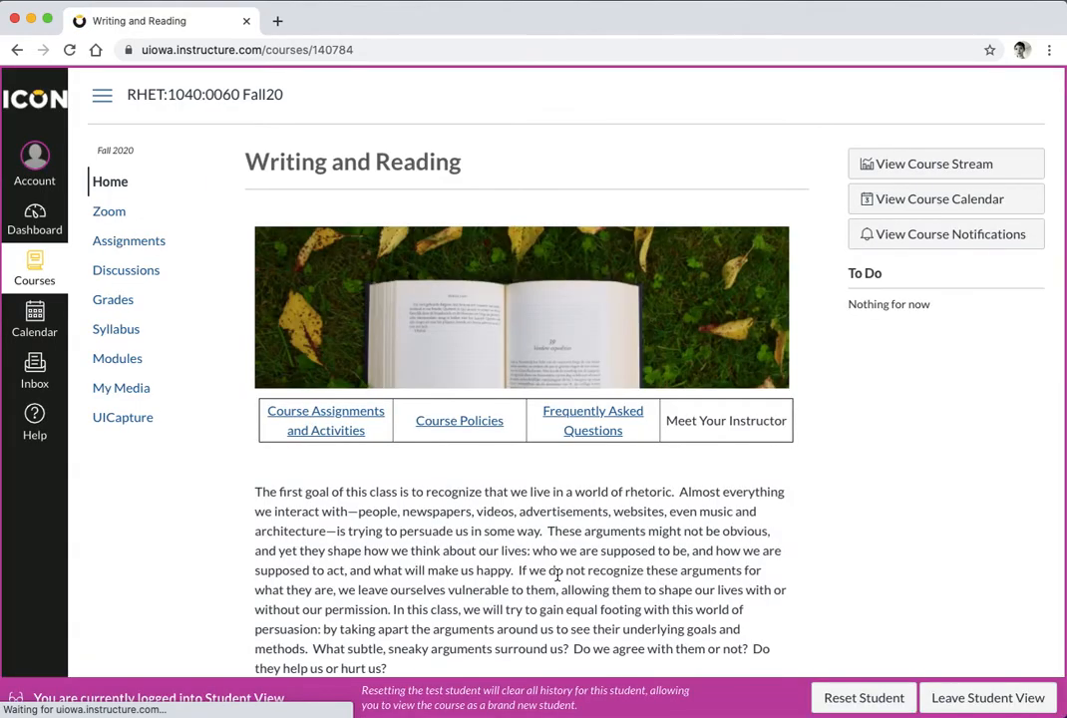
scroll(558, 575, "down", 1)
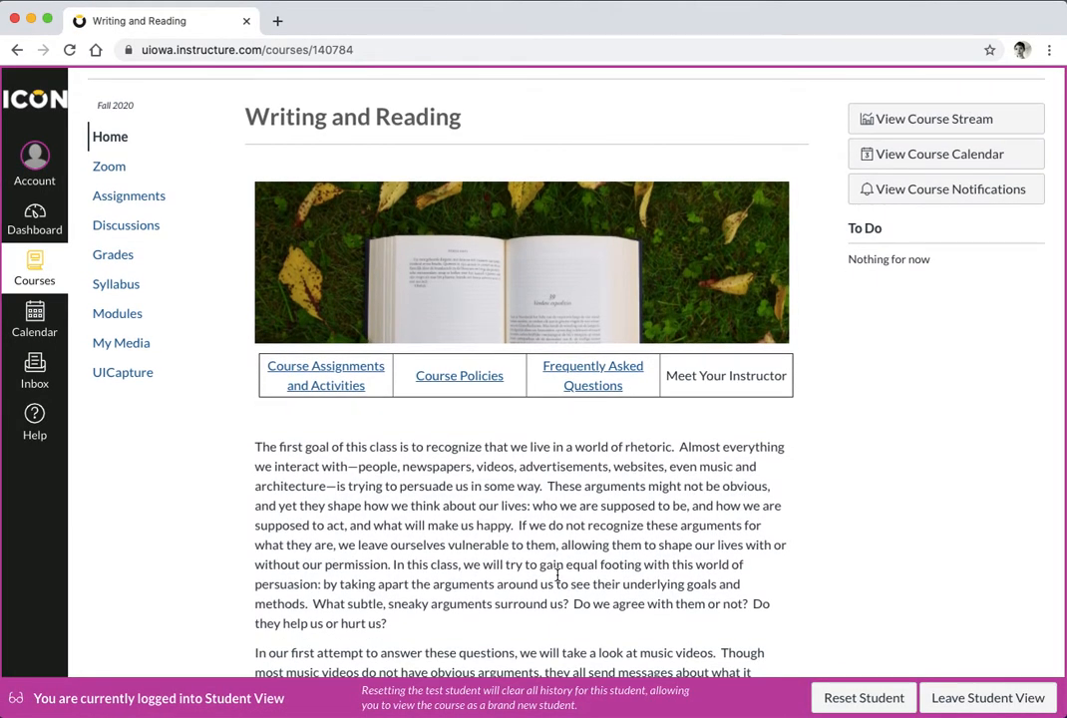
scroll(558, 575, "down", 1)
scroll(557, 575, "up", 2)
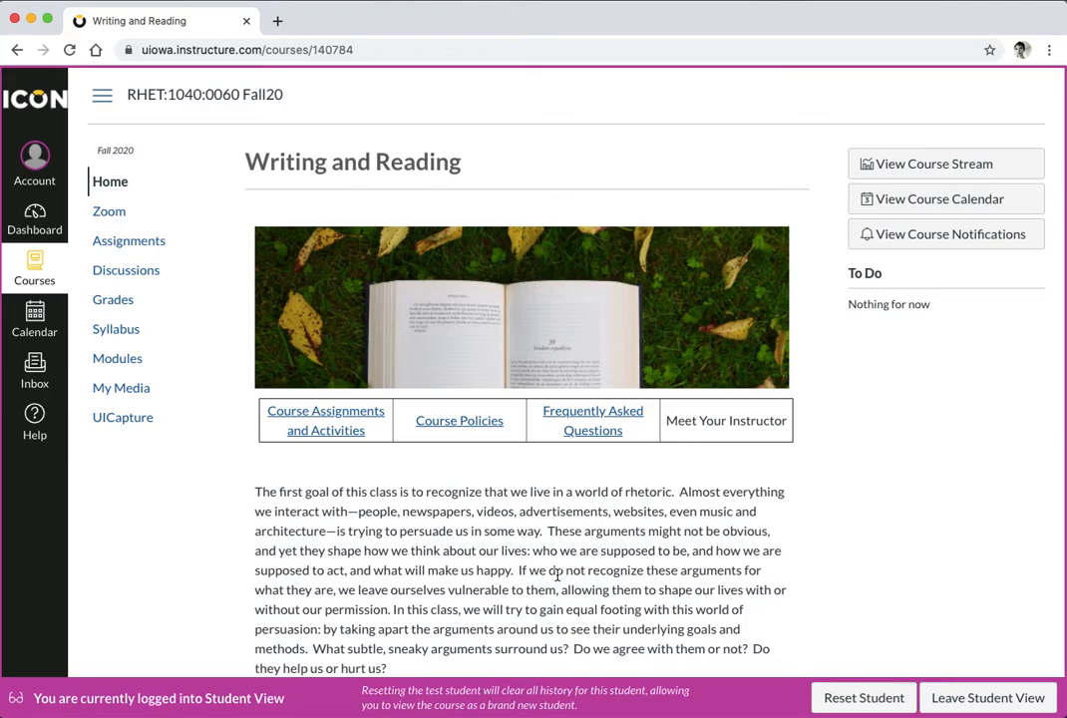
scroll(556, 574, "down", 10)
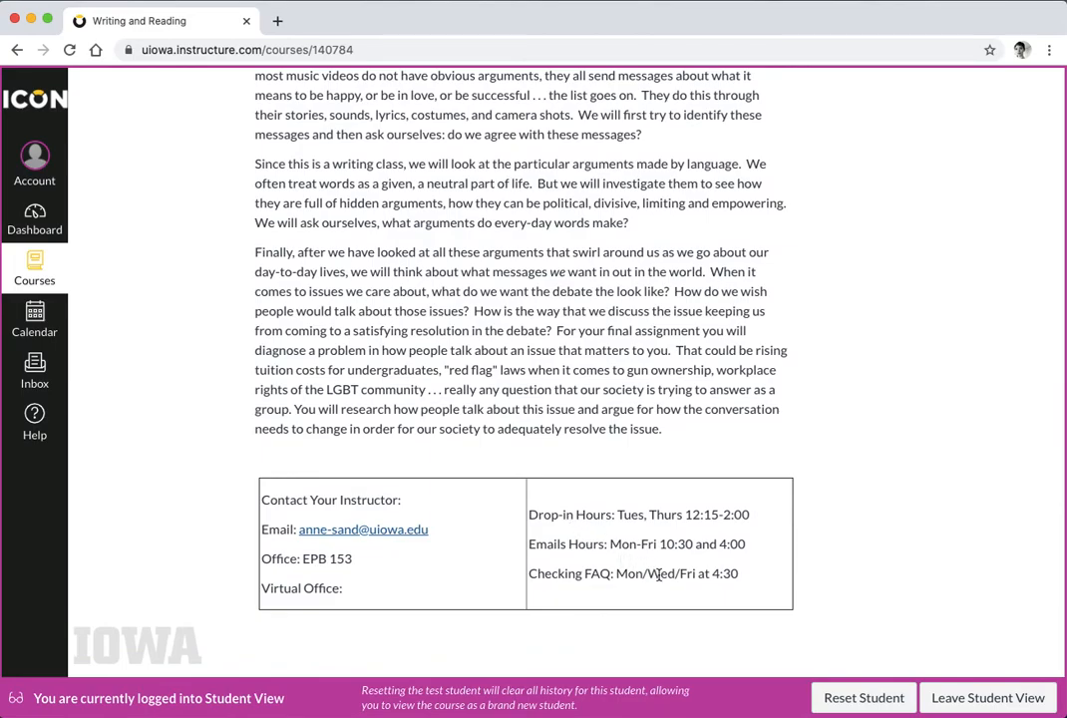
scroll(656, 411, "up", 10)
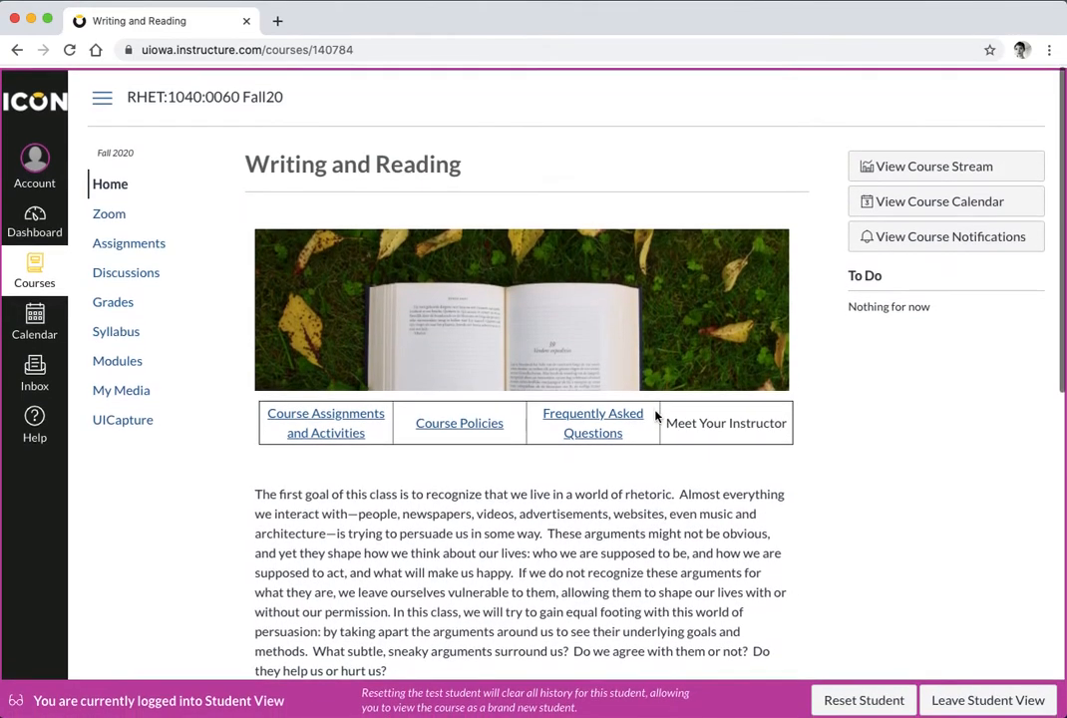